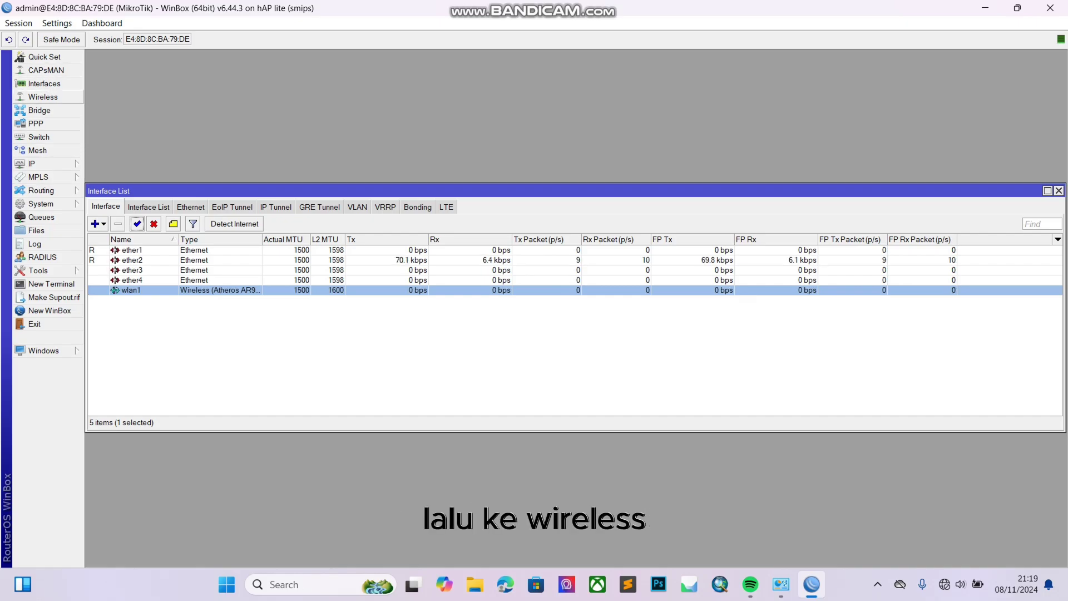
Step: Start a new security profile using dynamic keys with WPA/WPA2 PSK and EAP enabled
{"action": "left_click", "coordinate": [43, 97]}
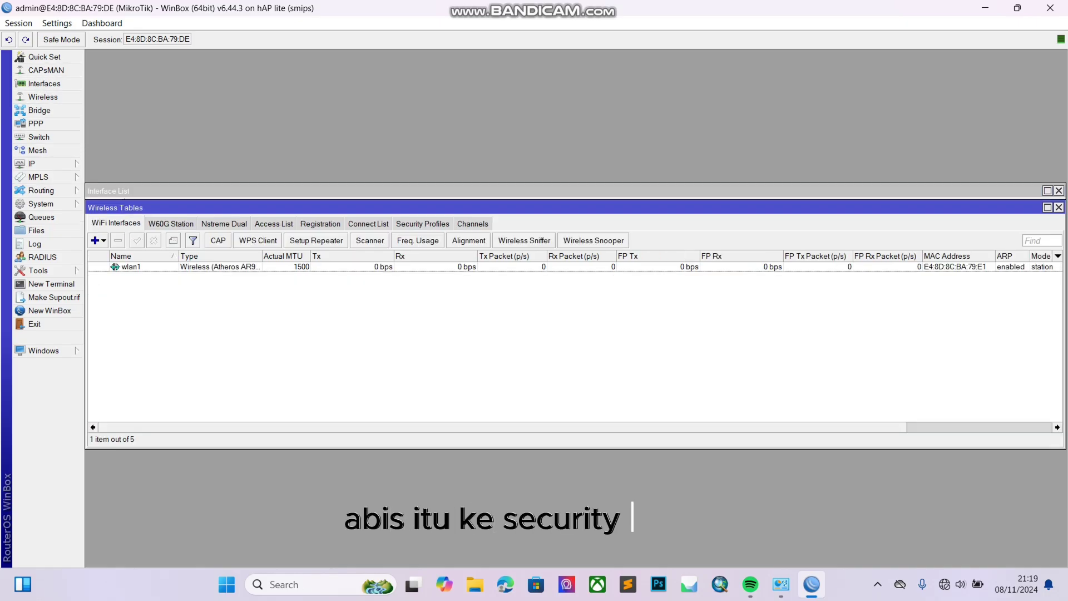
{"action": "left_click", "coordinate": [422, 223]}
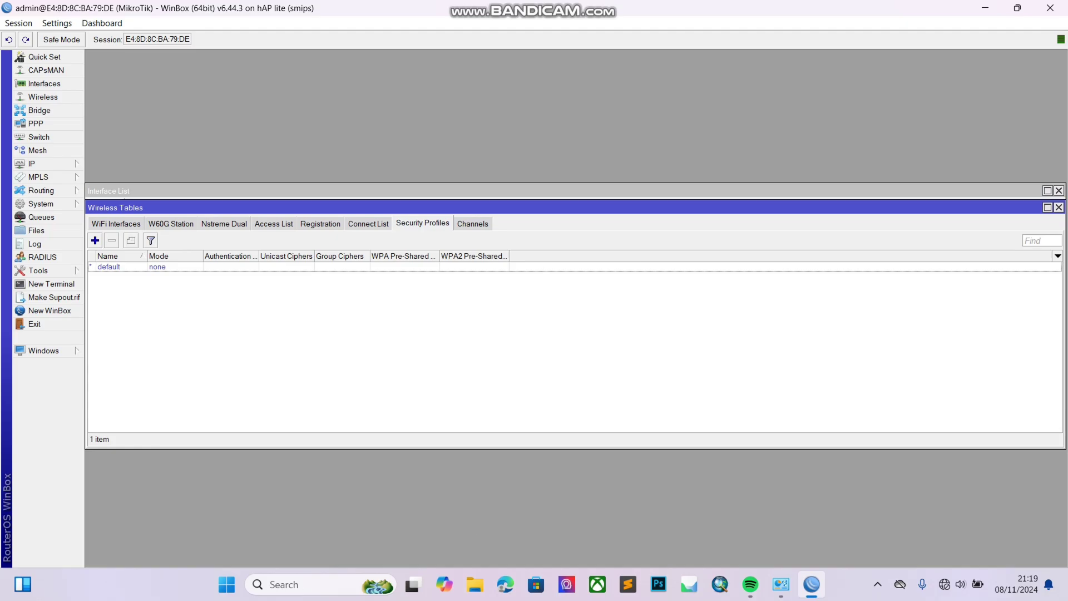
{"action": "left_click", "coordinate": [95, 240]}
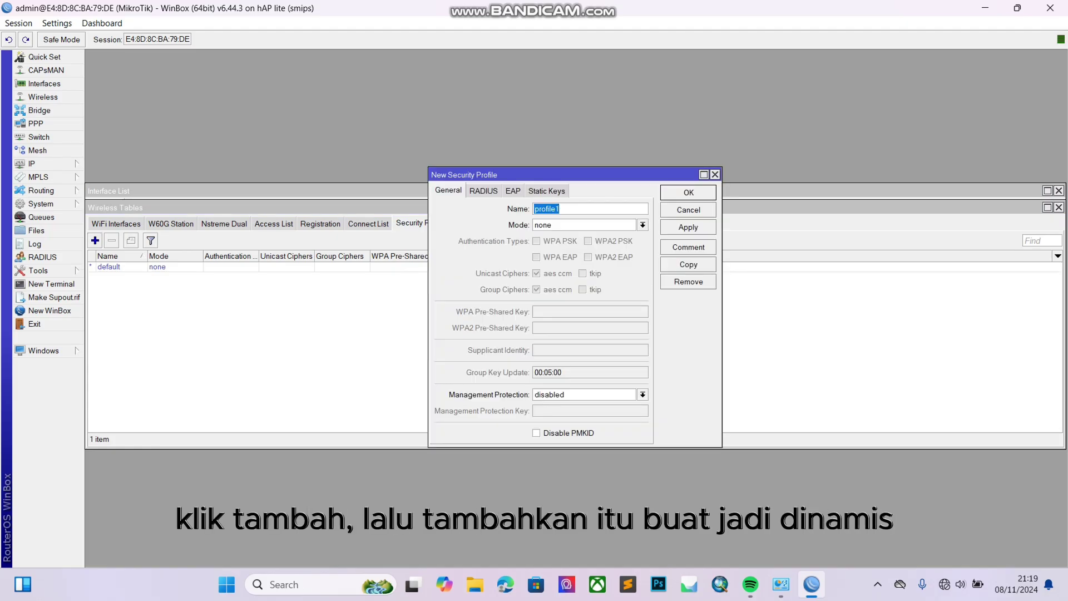
{"action": "left_click", "coordinate": [642, 225]}
{"action": "left_click", "coordinate": [589, 236]}
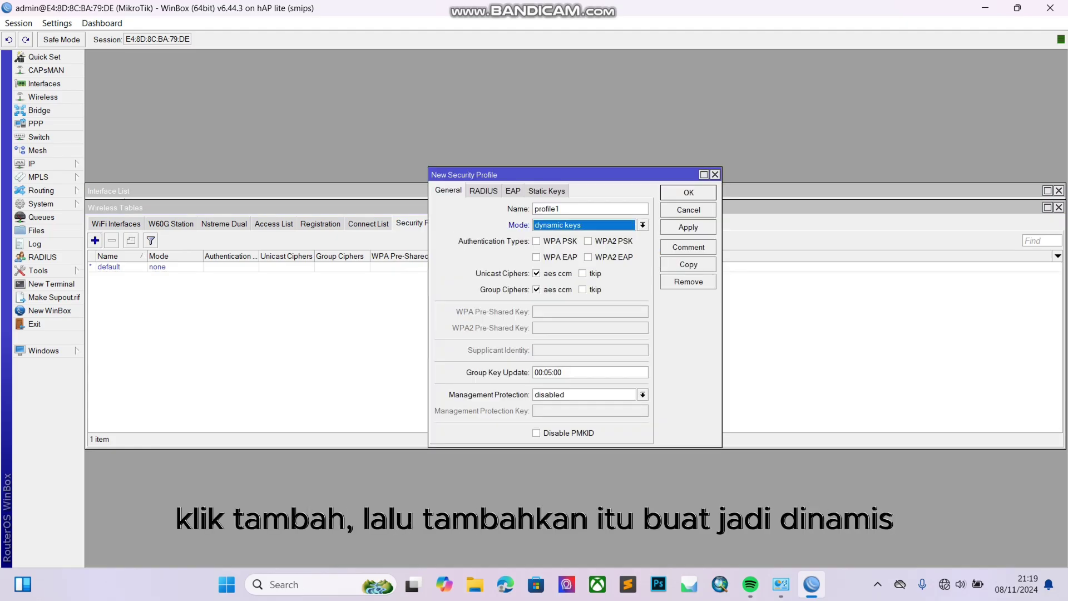
{"action": "left_click", "coordinate": [536, 241]}
{"action": "left_click", "coordinate": [536, 257]}
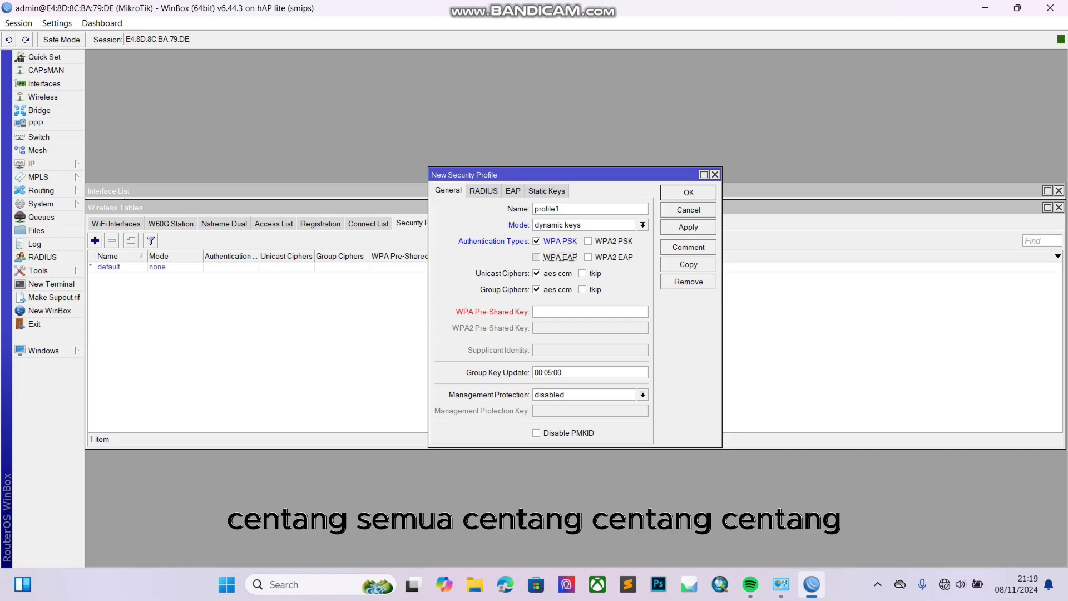
{"action": "left_click", "coordinate": [588, 241]}
{"action": "left_click", "coordinate": [588, 257]}
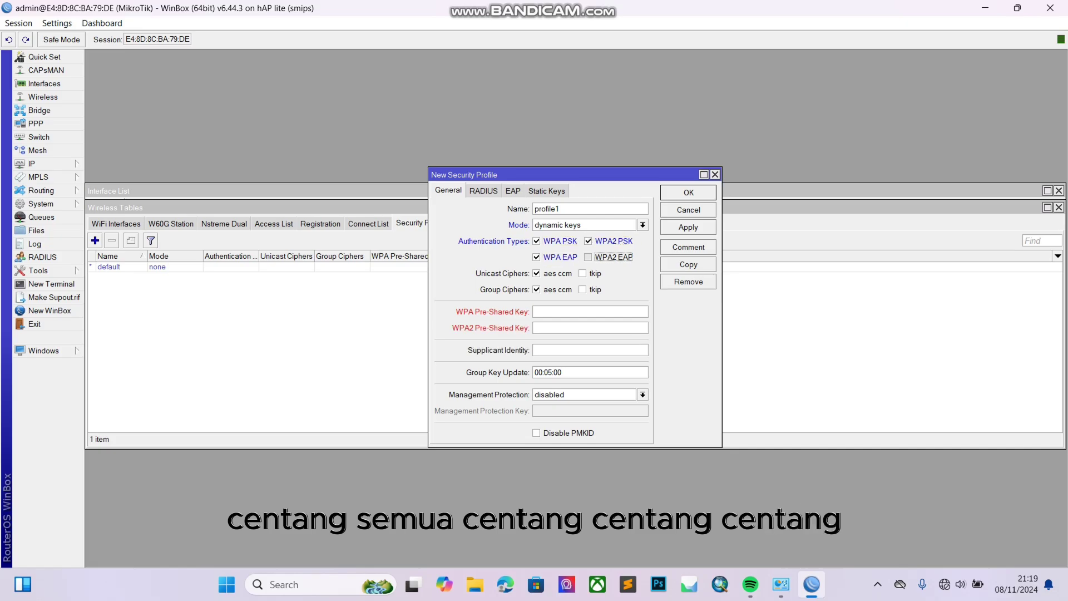
Step: Enter the same pre-shared key for WPA and WPA2, then save profile1
{"action": "left_click", "coordinate": [590, 311]}
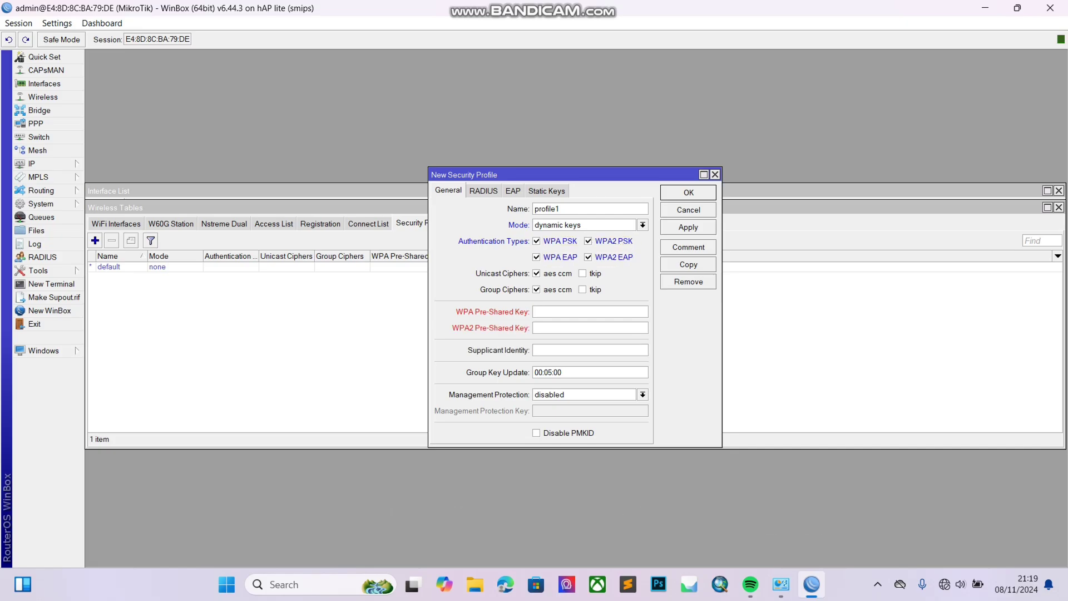
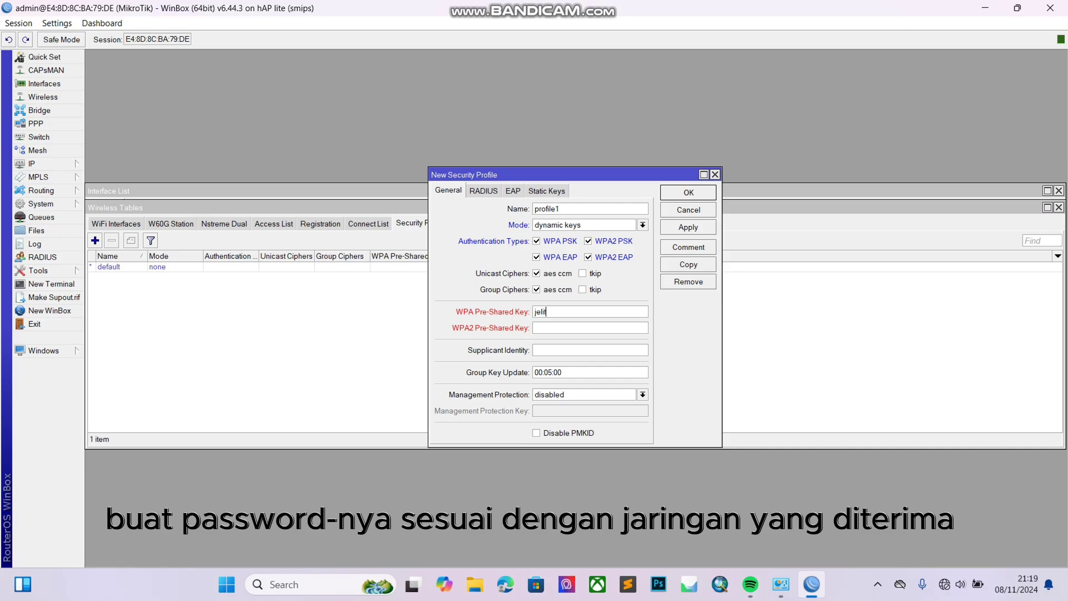
{"action": "key", "text": "Tab"}
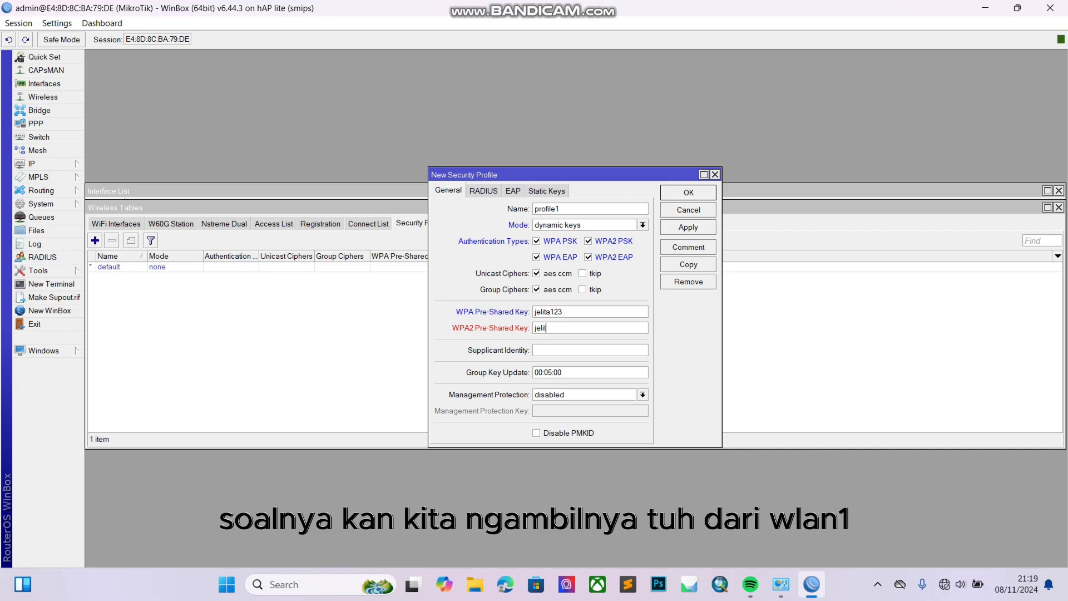
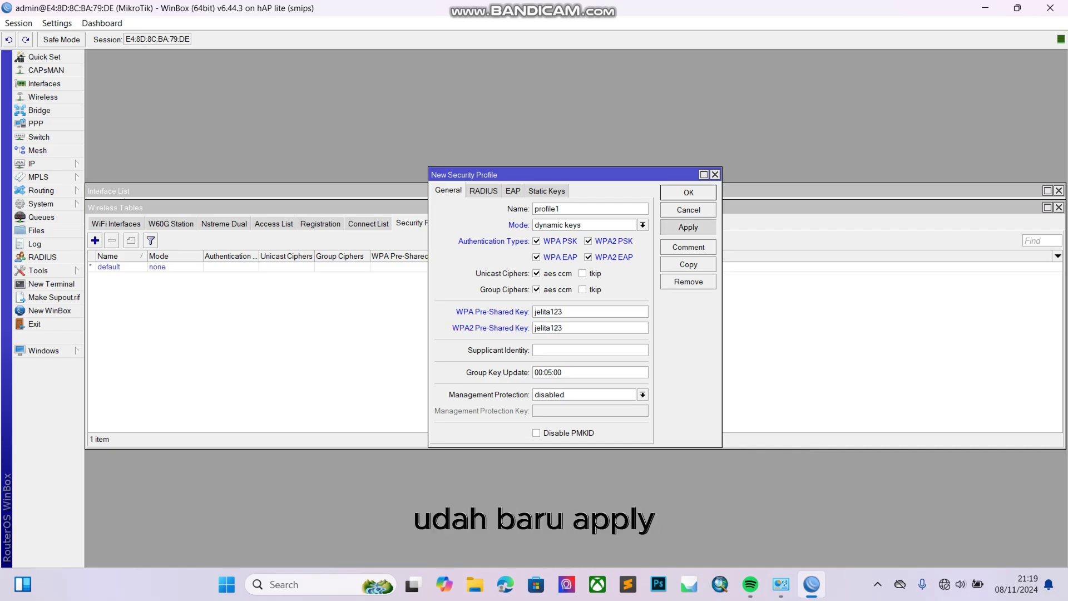
{"action": "left_click", "coordinate": [688, 227]}
{"action": "left_click", "coordinate": [688, 193]}
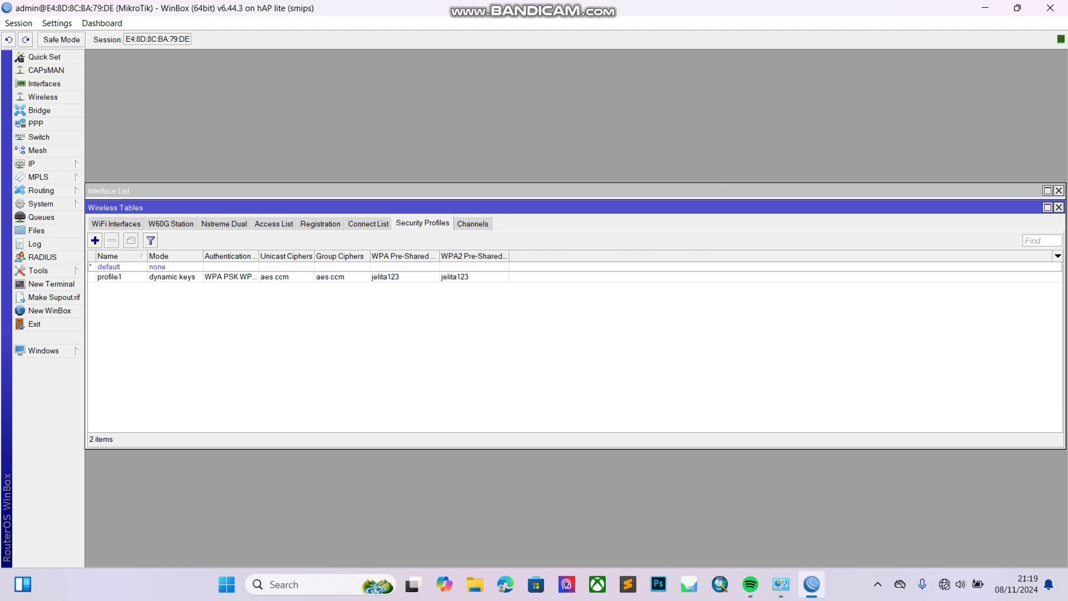
Step: Set wlan1's band to 2GHz-B/G/N and its security profile to profile1
{"action": "left_click", "coordinate": [116, 223]}
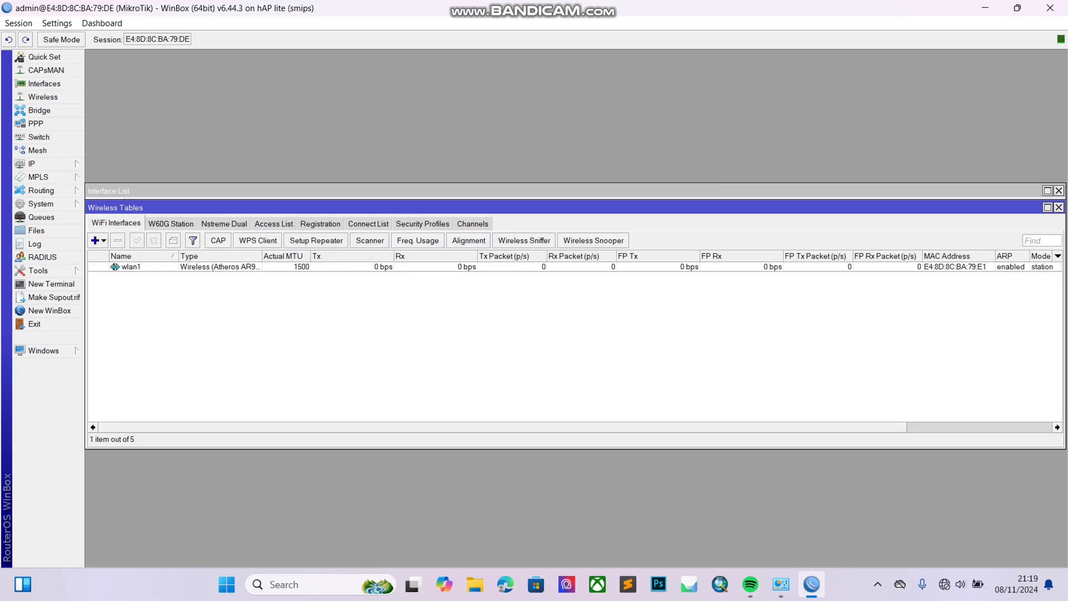
{"action": "double_click", "coordinate": [128, 267]}
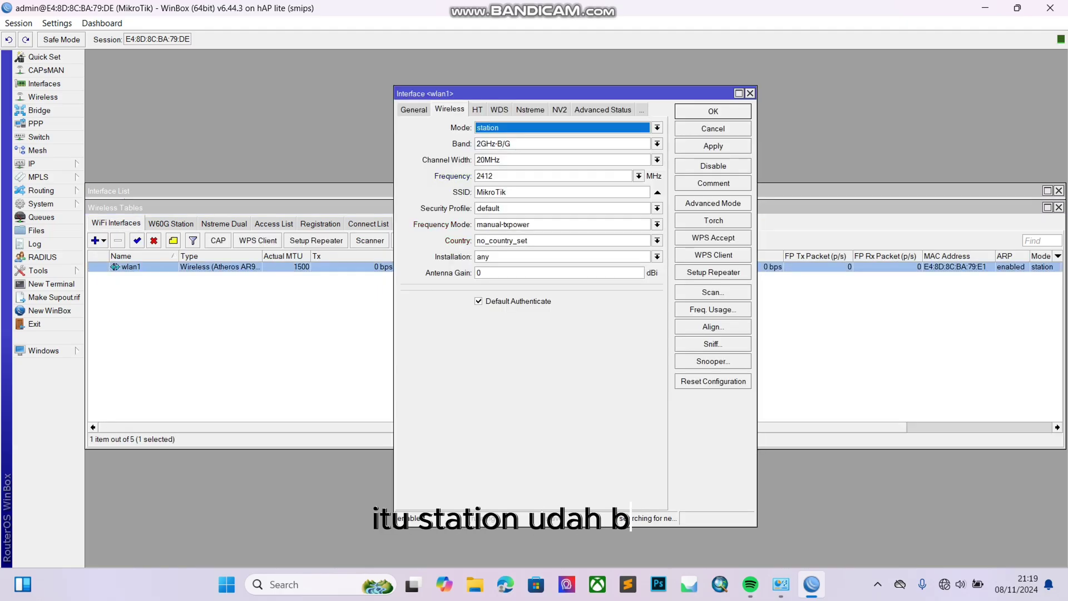
{"action": "left_click", "coordinate": [657, 144]}
{"action": "key", "text": "Return"}
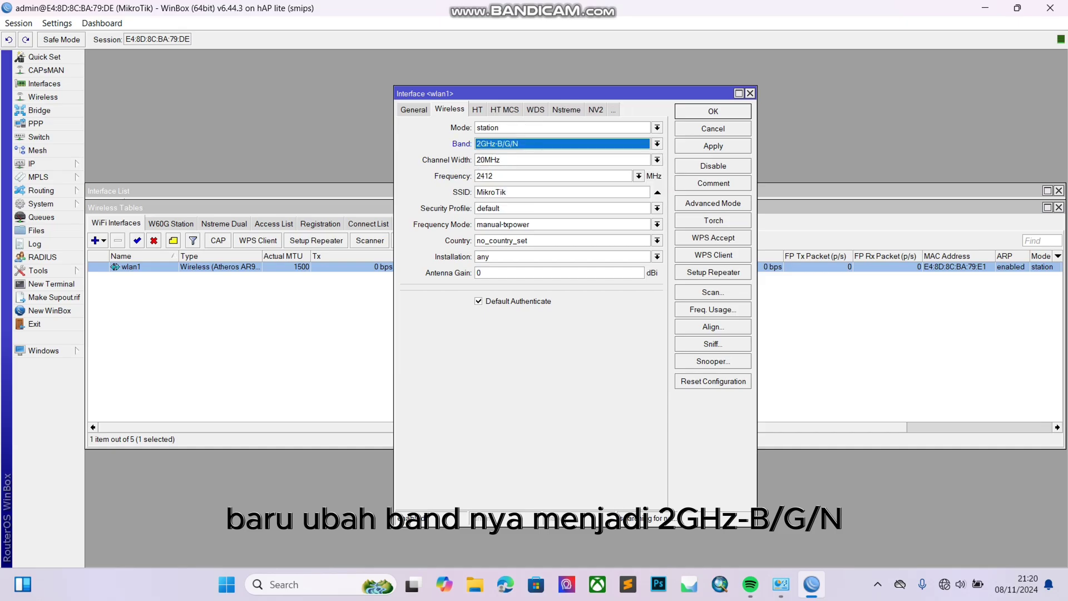
{"action": "left_click", "coordinate": [657, 208]}
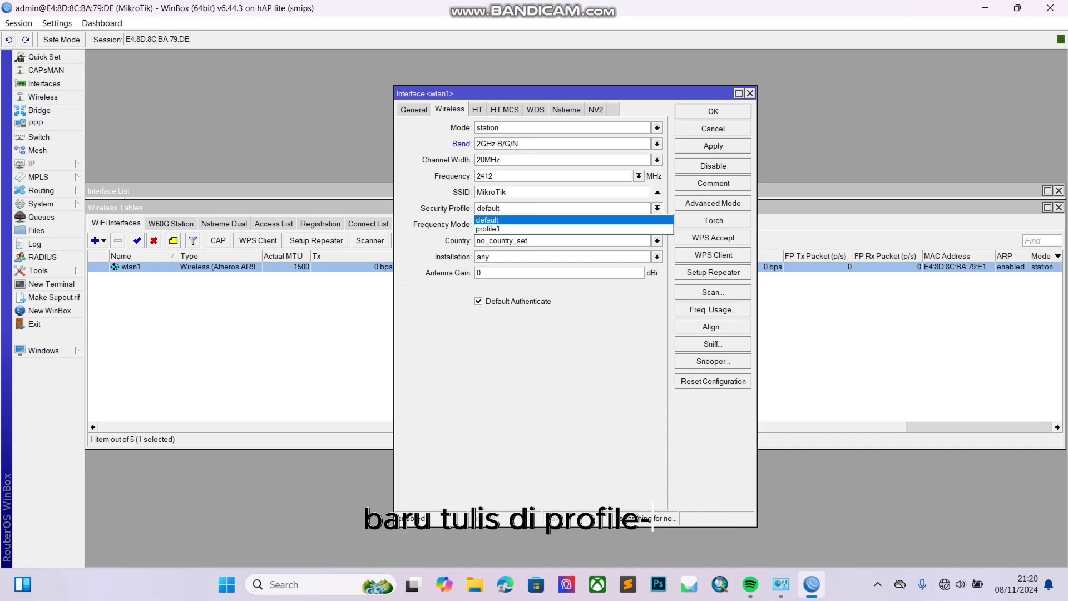
{"action": "left_click", "coordinate": [562, 228]}
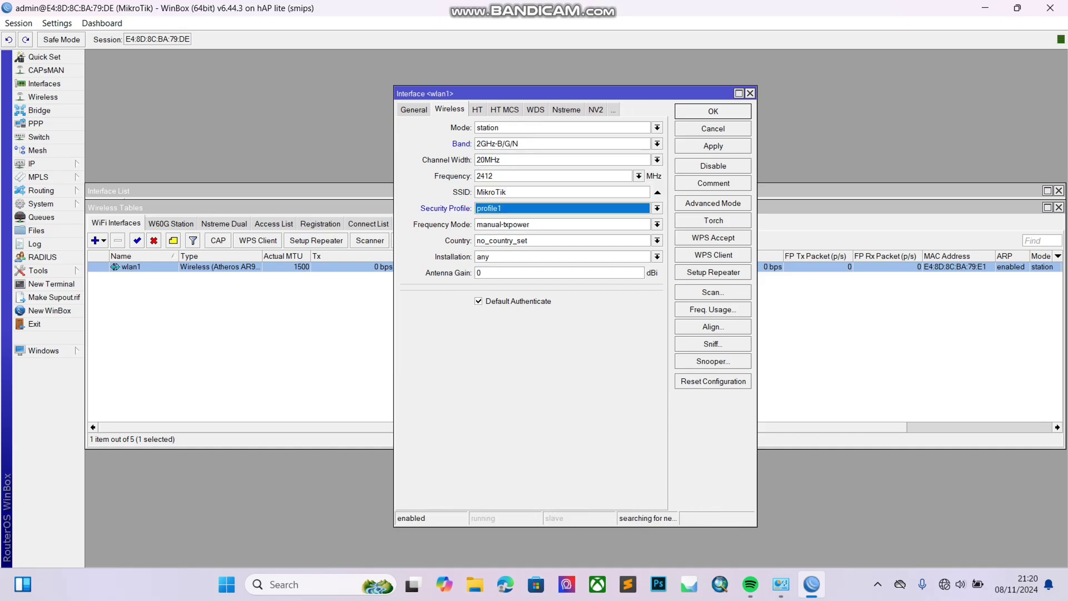
{"action": "left_click", "coordinate": [713, 145]}
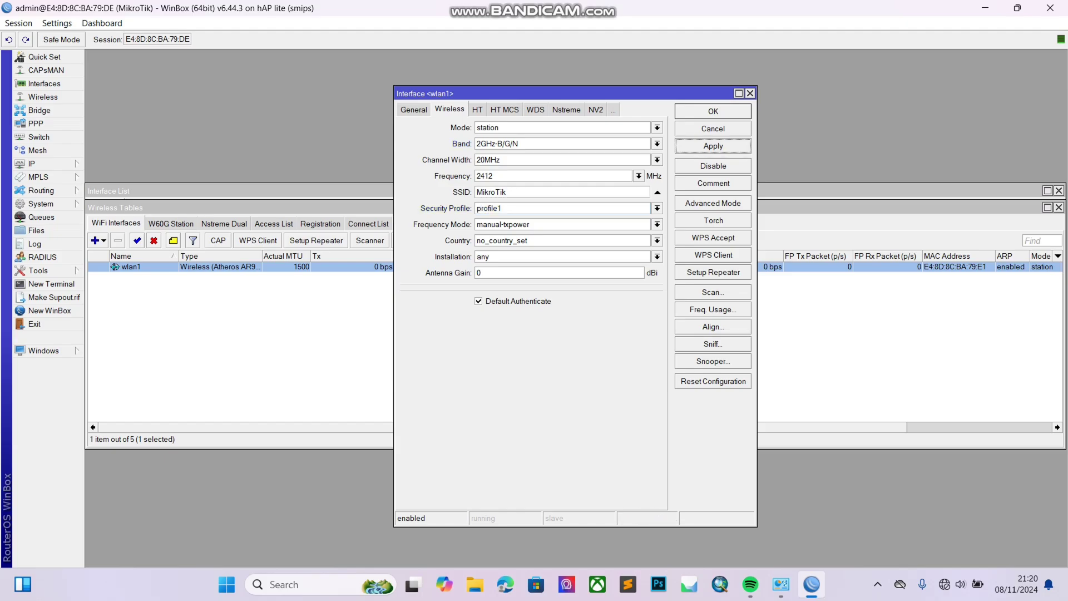
{"action": "left_click", "coordinate": [713, 112]}
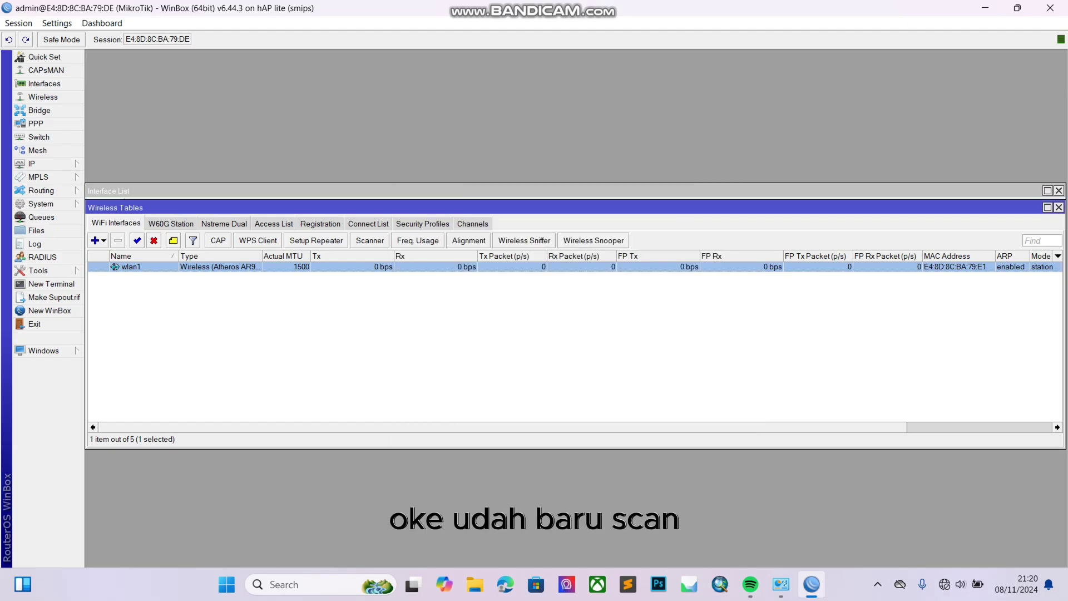
{"action": "double_click", "coordinate": [115, 267]}
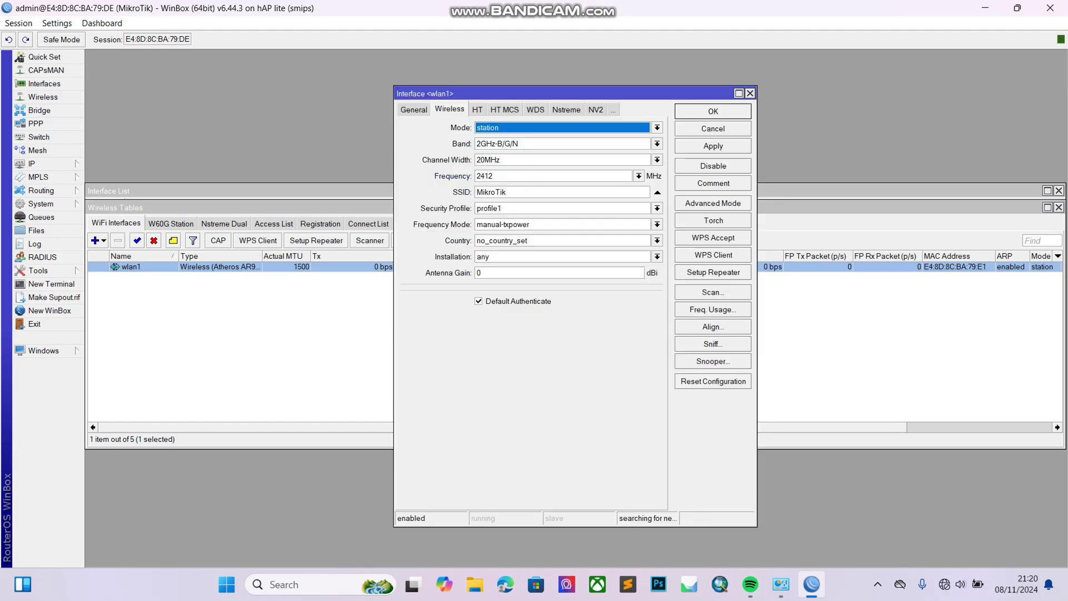
Step: Scan from wlan1 and connect it as a station to the Yyyy network
{"action": "left_click", "coordinate": [713, 292]}
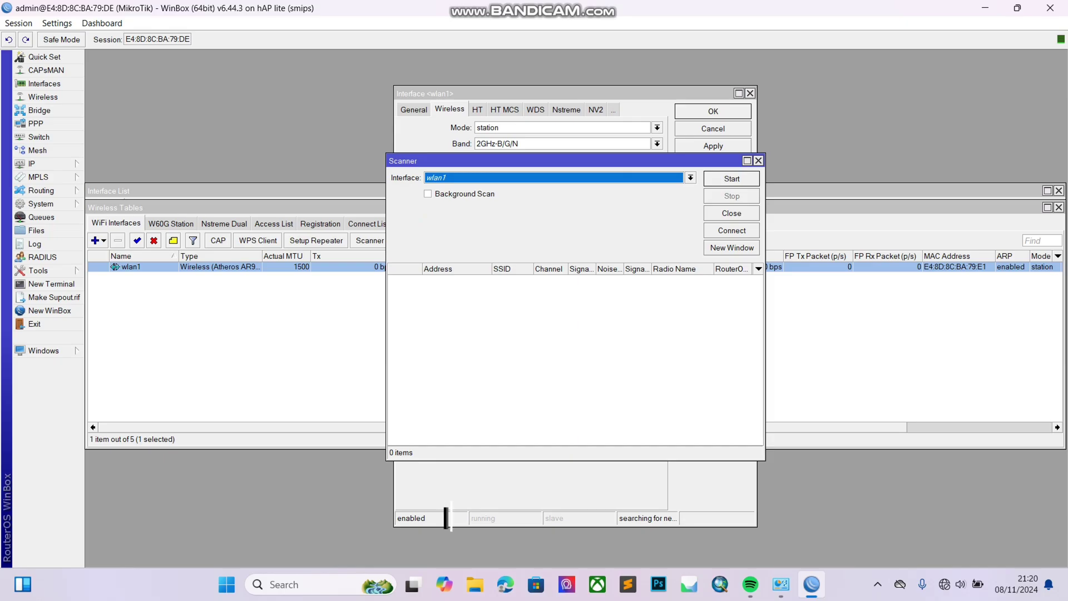
{"action": "left_click", "coordinate": [731, 178]}
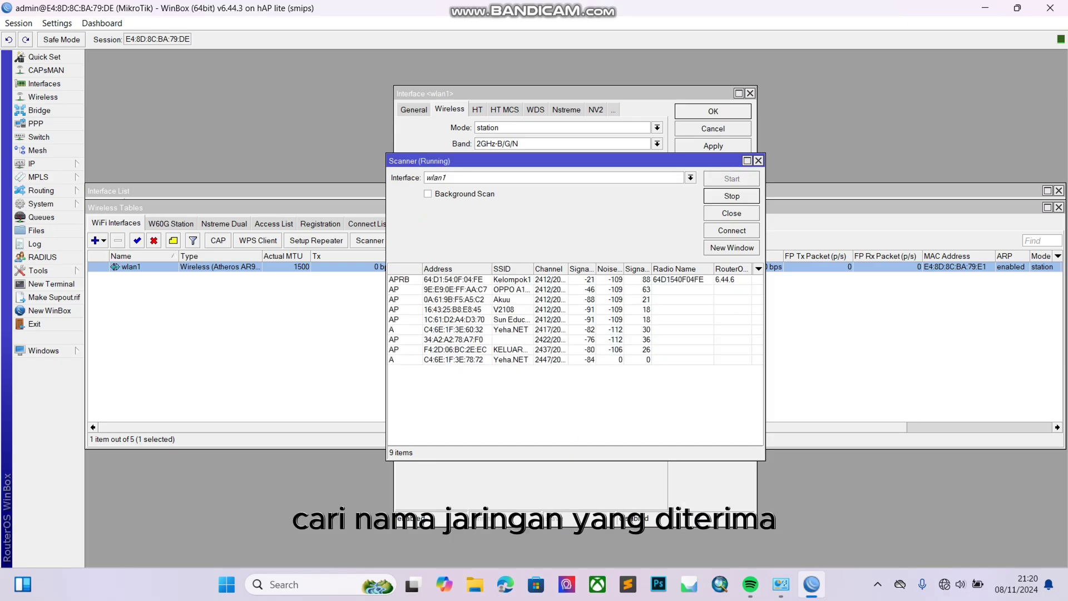
{"action": "double_click", "coordinate": [502, 370]}
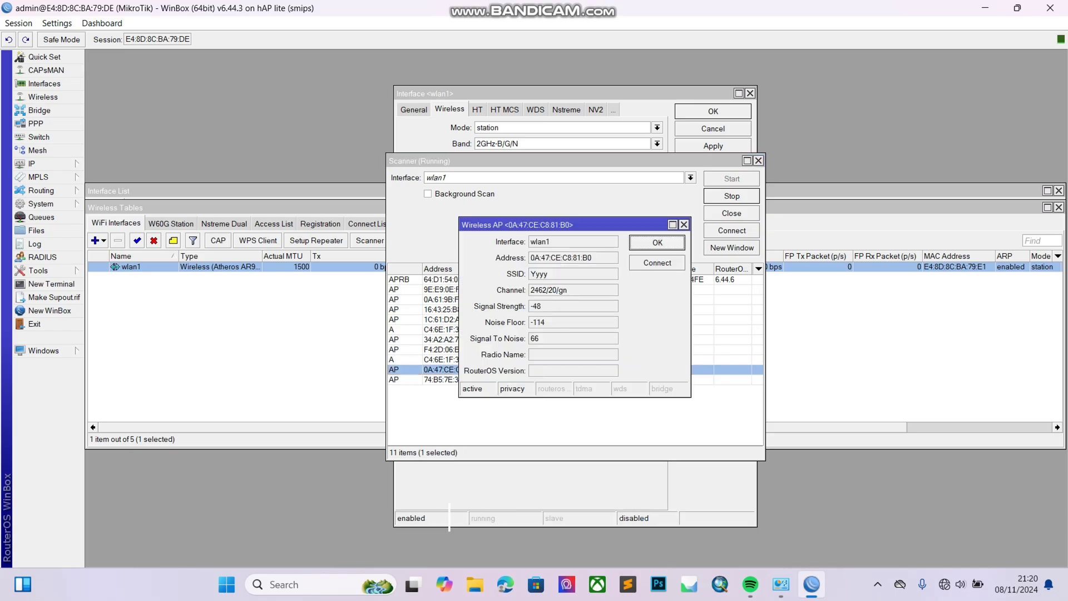
{"action": "left_click", "coordinate": [658, 263]}
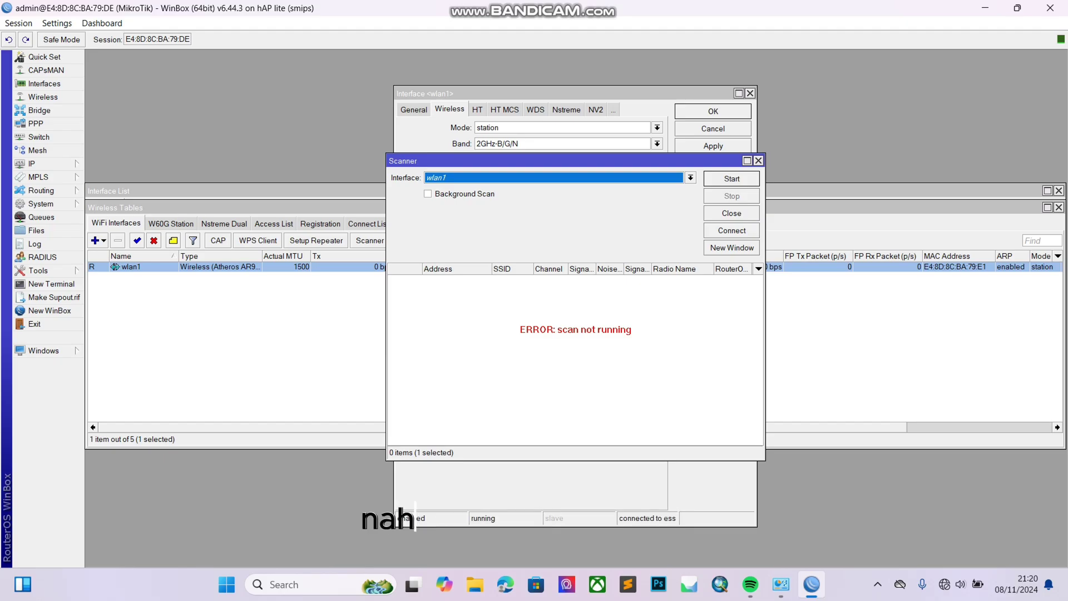
{"action": "left_click", "coordinate": [757, 160]}
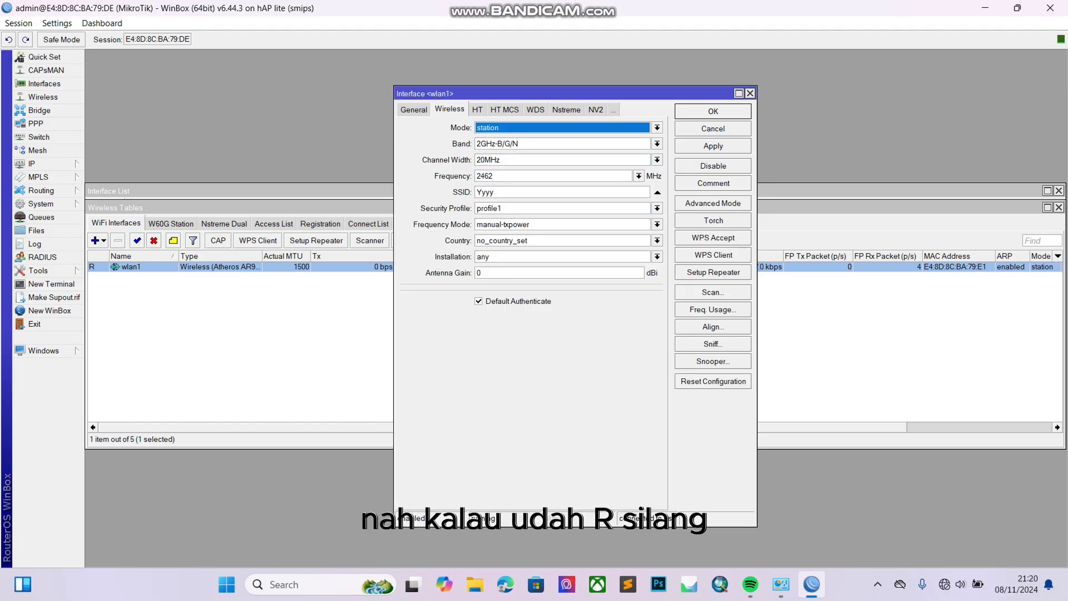
{"action": "left_click", "coordinate": [750, 93]}
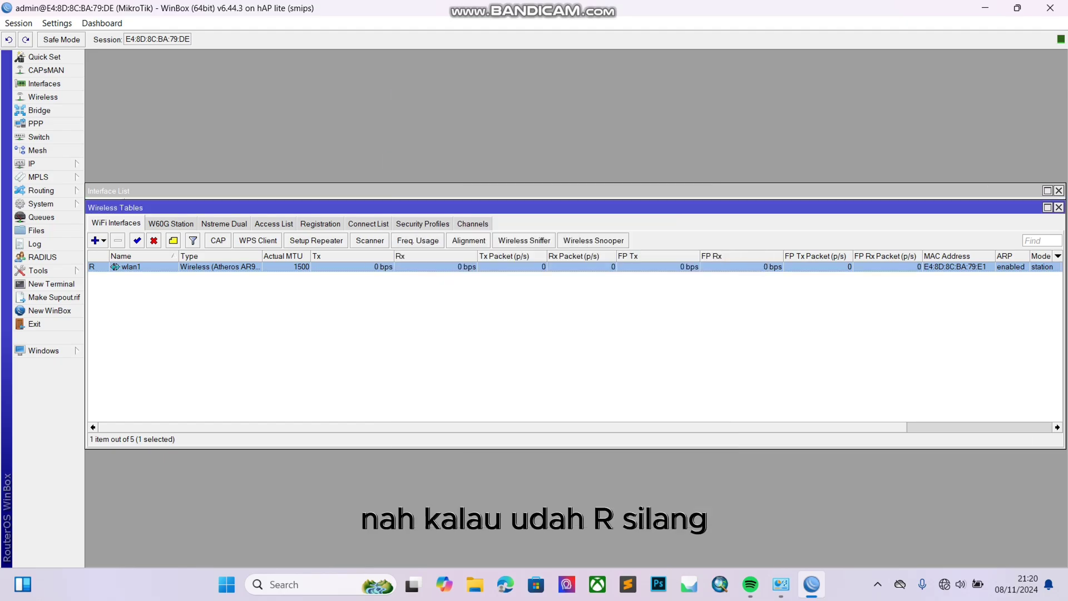
Step: Create a DHCP client on interface wlan1 so it obtains 192.168.192.17
{"action": "left_click", "coordinate": [44, 164]}
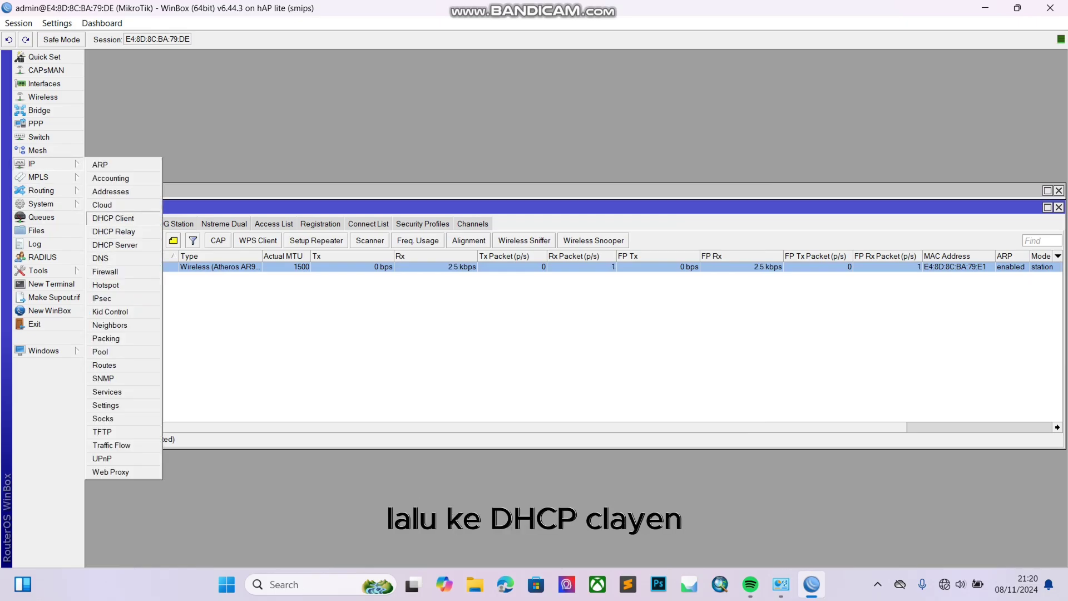
{"action": "left_click", "coordinate": [113, 218]}
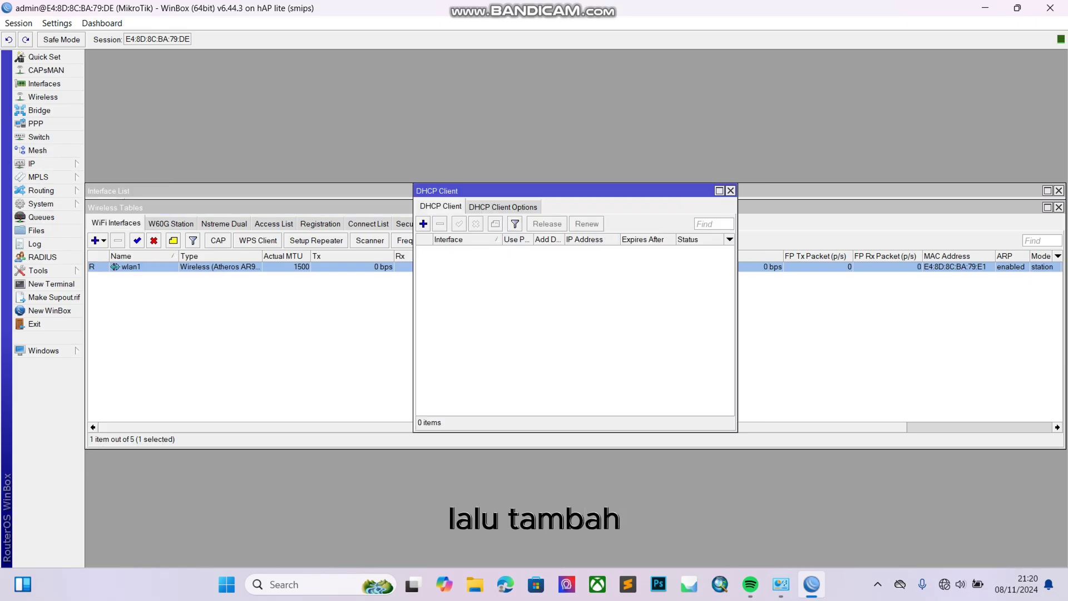
{"action": "left_click", "coordinate": [423, 224]}
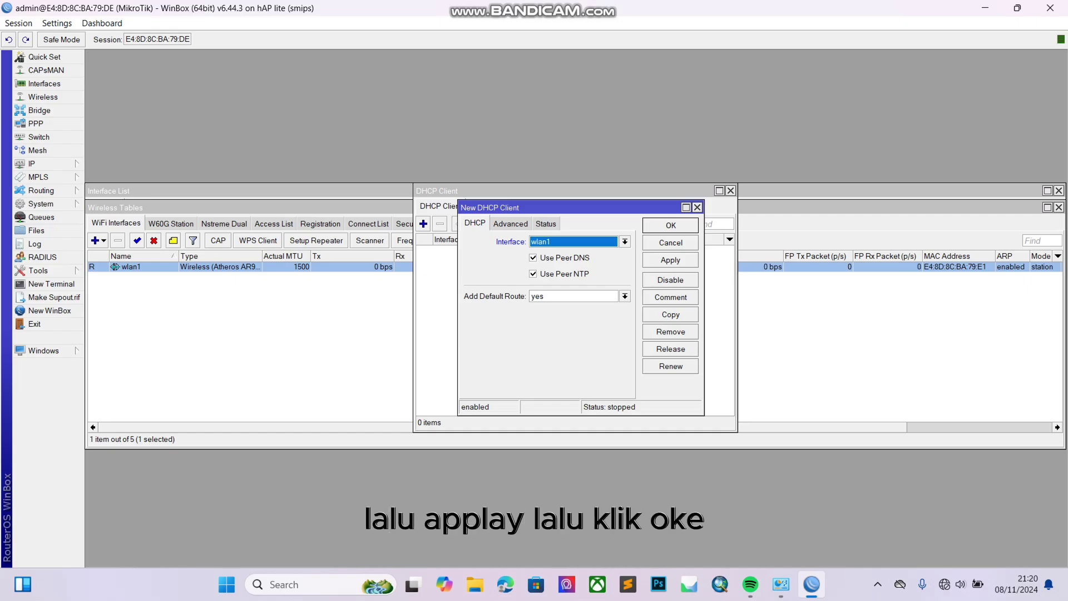
{"action": "left_click", "coordinate": [670, 260]}
{"action": "left_click", "coordinate": [671, 225]}
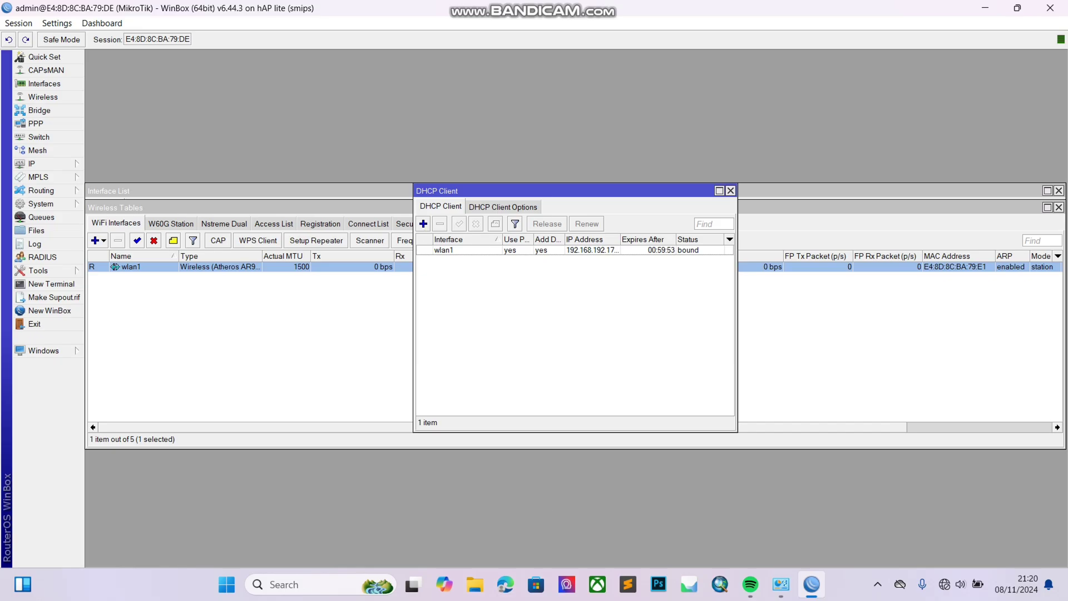
{"action": "left_click", "coordinate": [289, 328]}
Step: Add the IP address 10.10.10.1/24 on interface ether1
{"action": "left_click", "coordinate": [48, 163]}
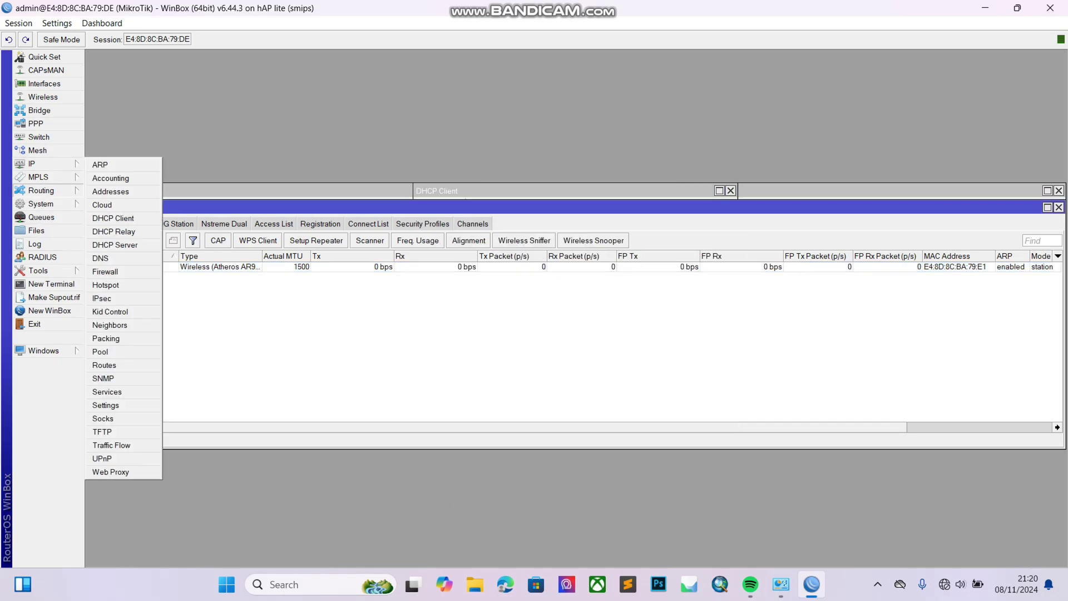
{"action": "left_click", "coordinate": [267, 191]}
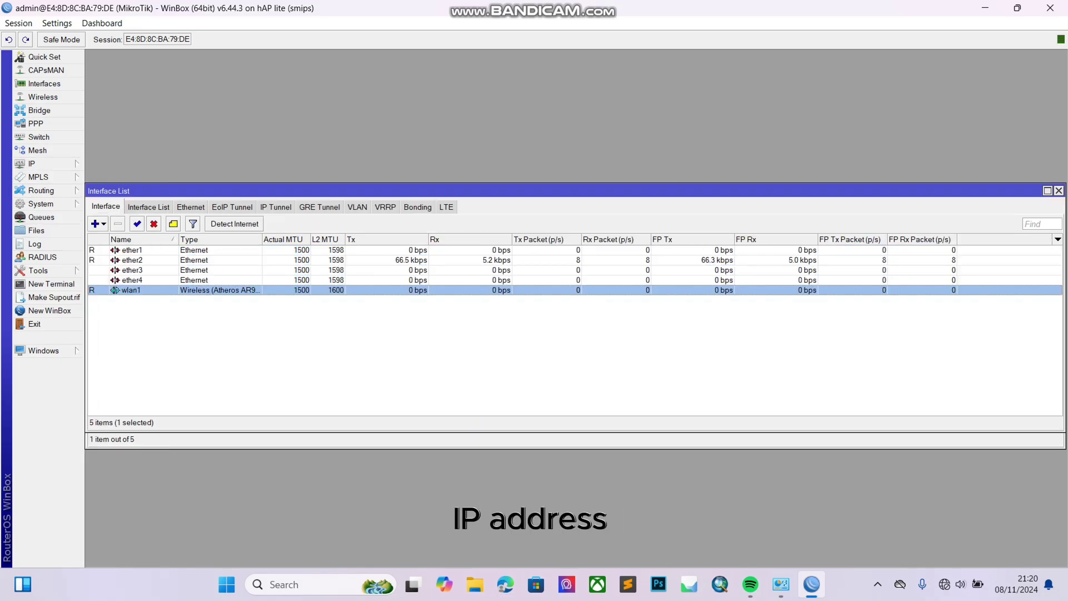
{"action": "left_click", "coordinate": [47, 164]}
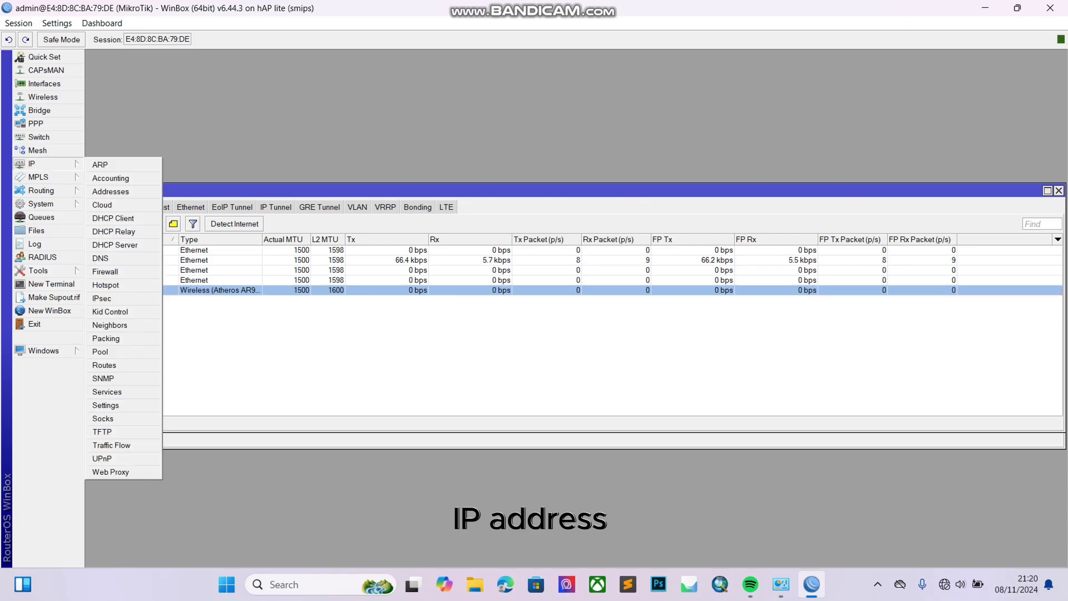
{"action": "left_click", "coordinate": [111, 192]}
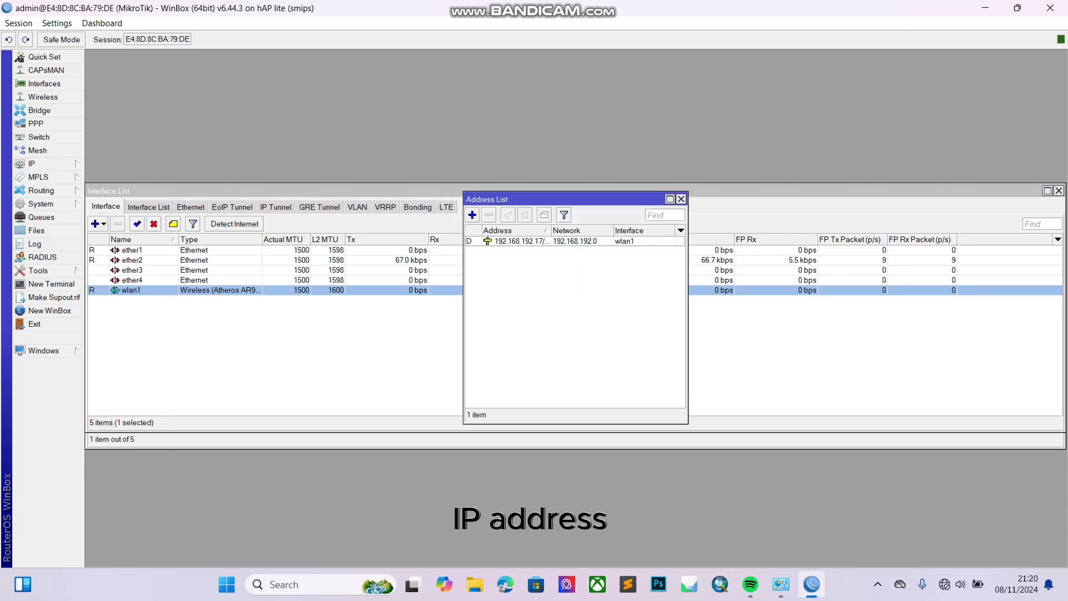
{"action": "left_click", "coordinate": [472, 215]}
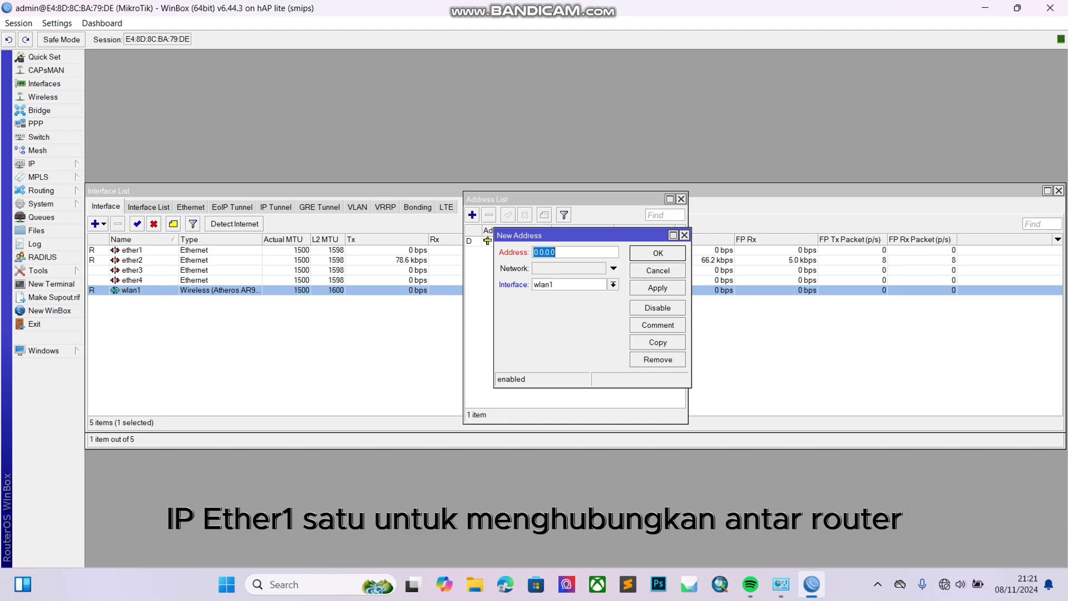
{"action": "left_click", "coordinate": [612, 284]}
{"action": "left_click", "coordinate": [556, 296]}
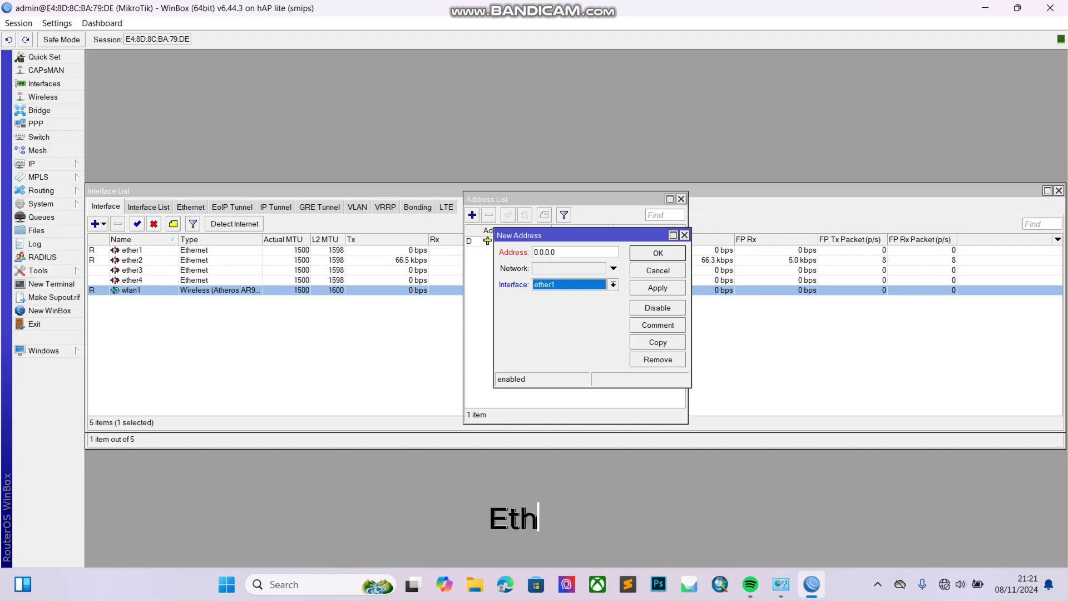
{"action": "left_click", "coordinate": [555, 252]}
{"action": "key", "text": "BackSpace"}
{"action": "key", "text": "BackSpace"}
{"action": "key", "text": "BackSpace"}
{"action": "key", "text": "BackSpace"}
{"action": "key", "text": "BackSpace"}
{"action": "key", "text": "BackSpace"}
{"action": "key", "text": "BackSpace"}
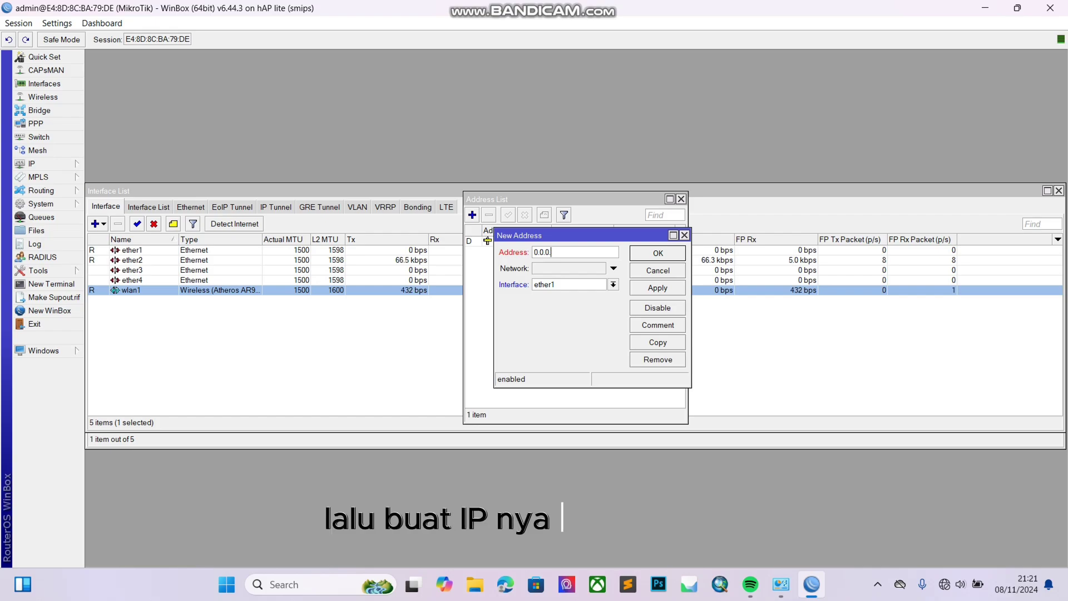
{"action": "type", "text": "10.1"}
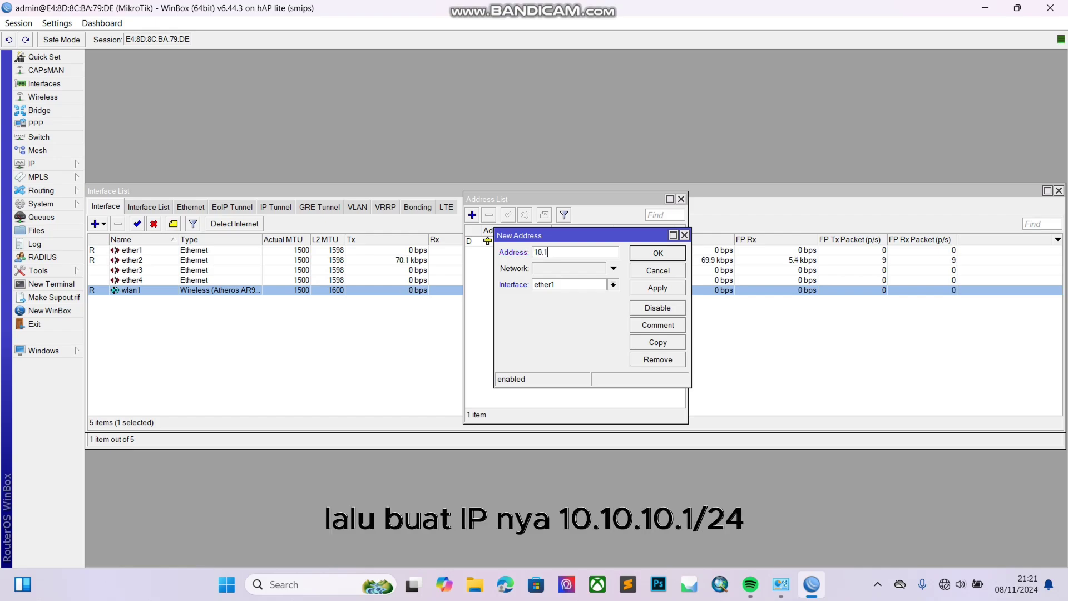
{"action": "type", "text": "0.10.1/24"}
{"action": "left_click", "coordinate": [657, 287]}
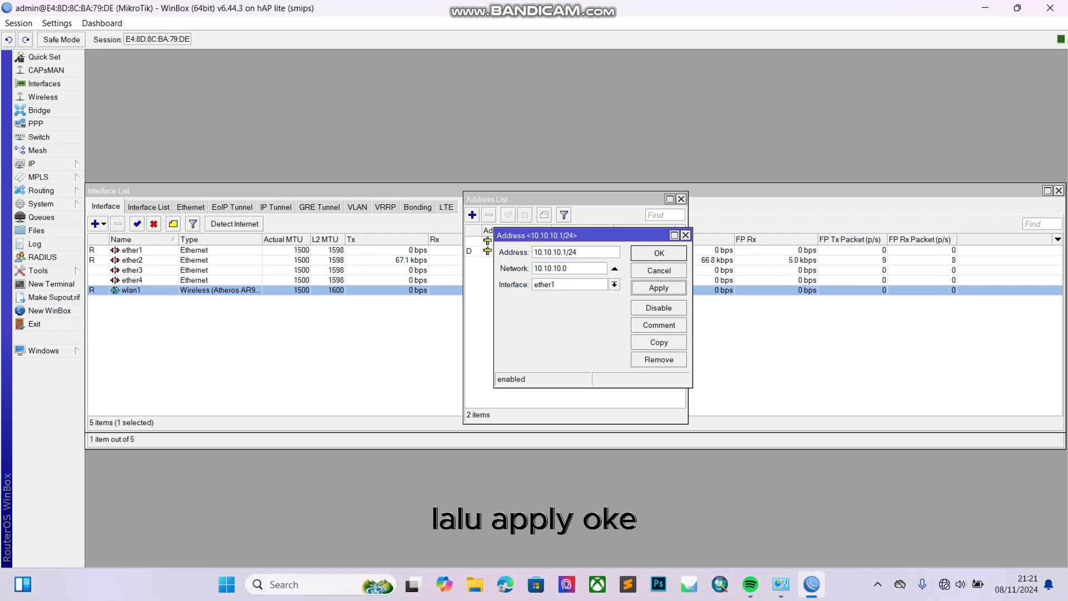
{"action": "left_click", "coordinate": [658, 253]}
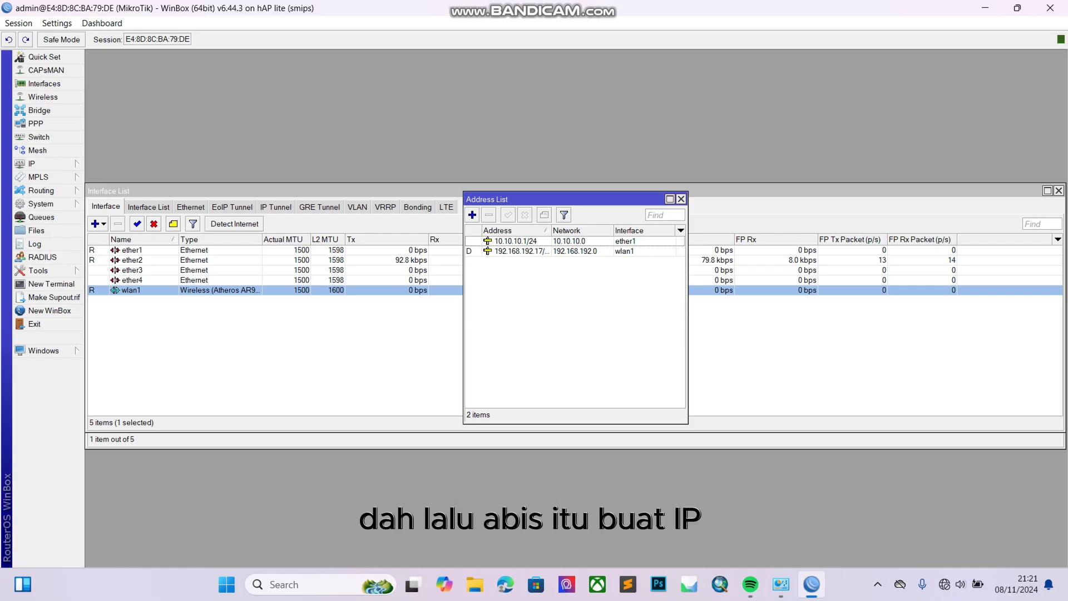
Step: Add the IP address 192.168.10.1/24 on interface ether2
{"action": "left_click", "coordinate": [471, 215]}
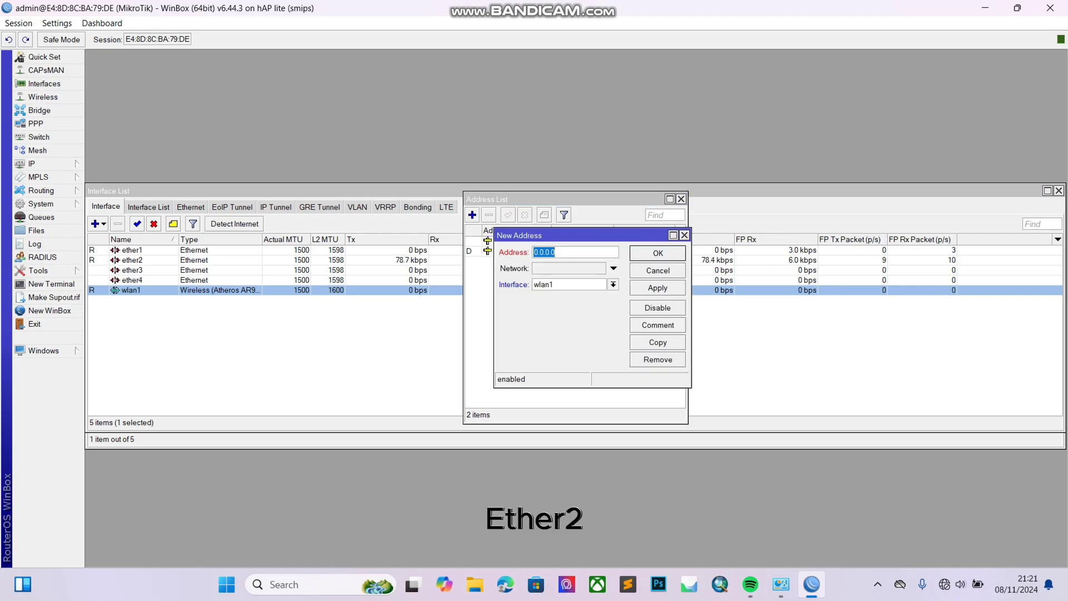
{"action": "type", "text": "19"}
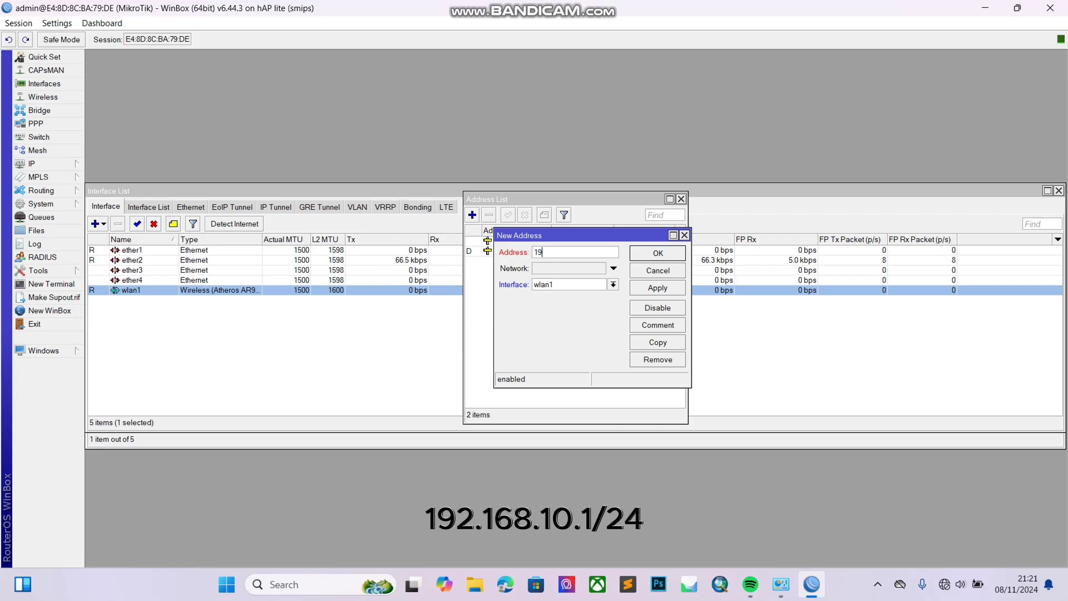
{"action": "type", "text": "2.168."}
{"action": "key", "text": "BackSpace"}
{"action": "key", "text": "BackSpace"}
{"action": "type", "text": "0.1/24"}
{"action": "left_click", "coordinate": [613, 284]}
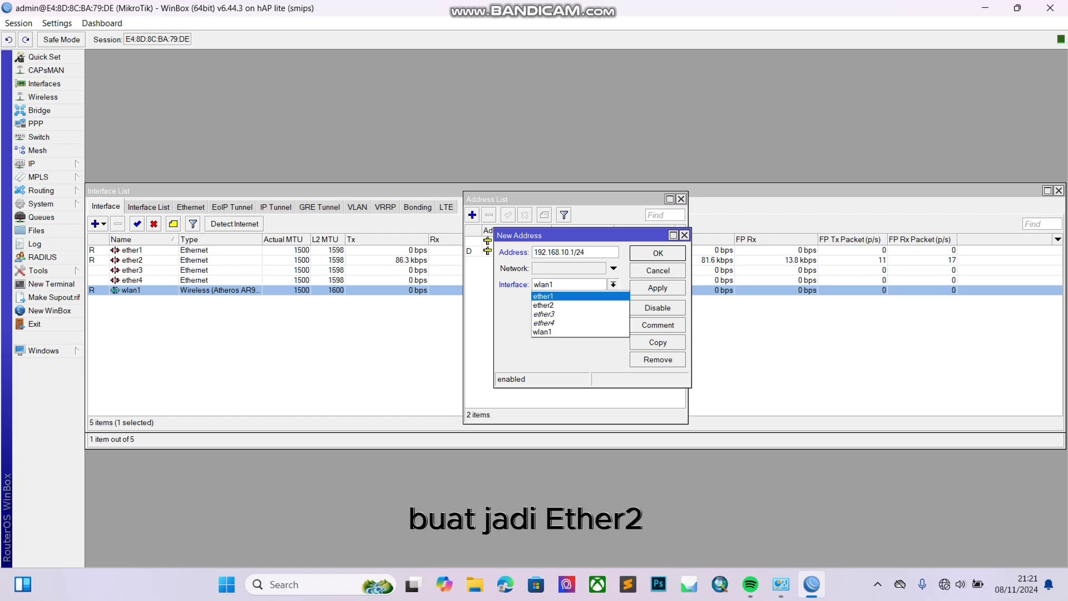
{"action": "key", "text": "Return"}
{"action": "left_click", "coordinate": [657, 288]}
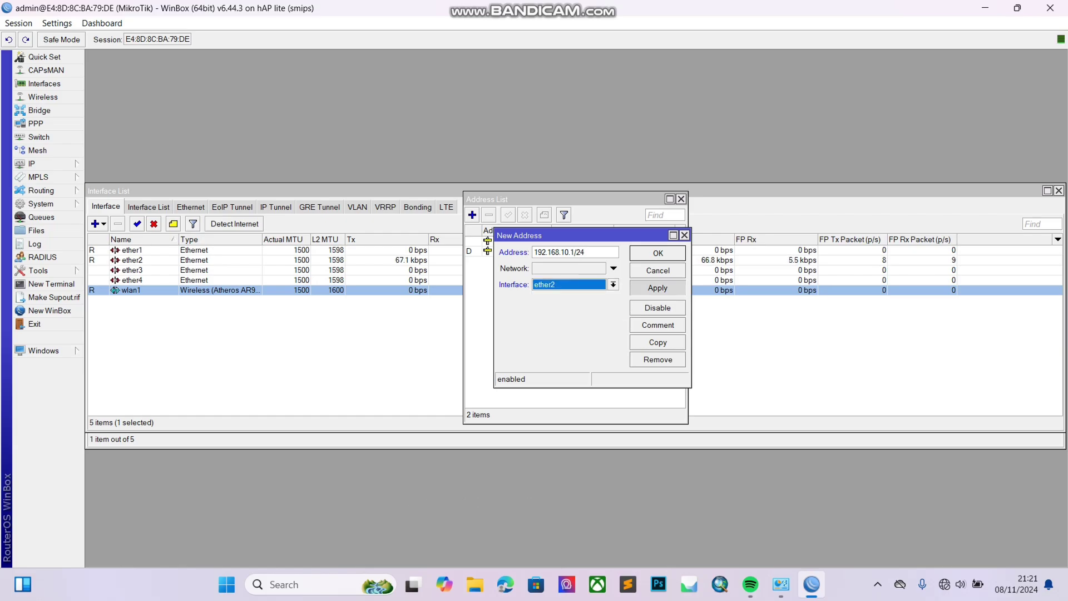
{"action": "left_click", "coordinate": [657, 253]}
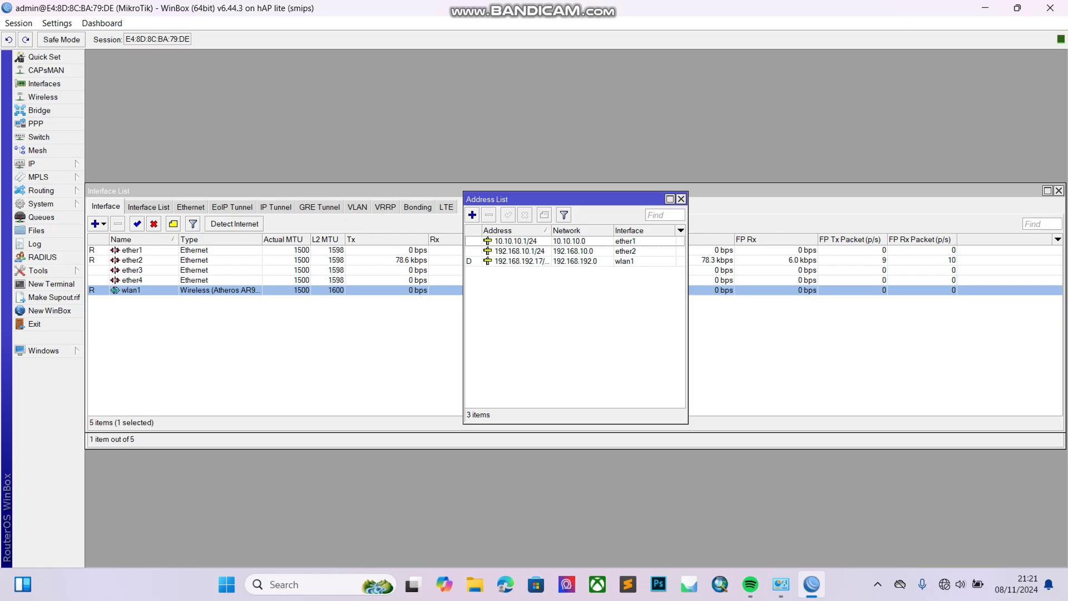
Step: Run the DHCP Setup wizard on ether2, accepting the default address space, gateway and pool
{"action": "left_click", "coordinate": [44, 163]}
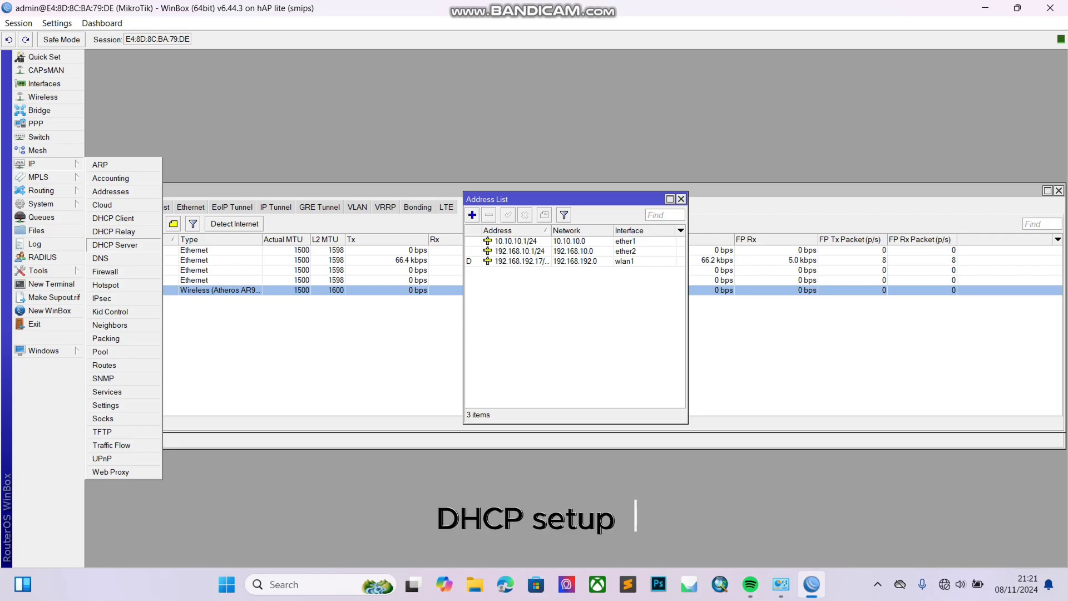
{"action": "left_click", "coordinate": [115, 244]}
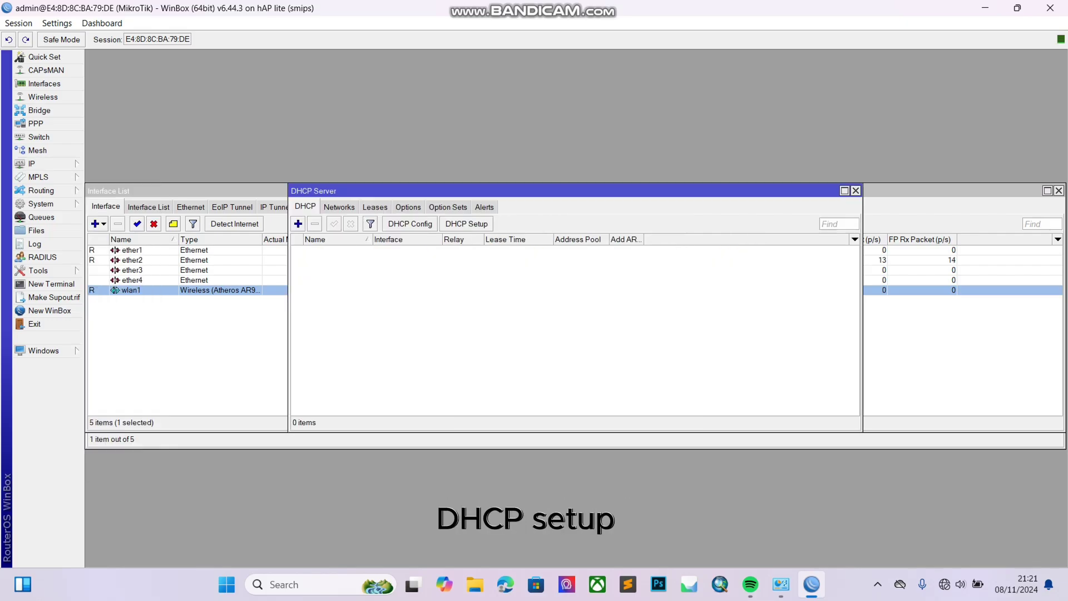
{"action": "left_click", "coordinate": [466, 223]}
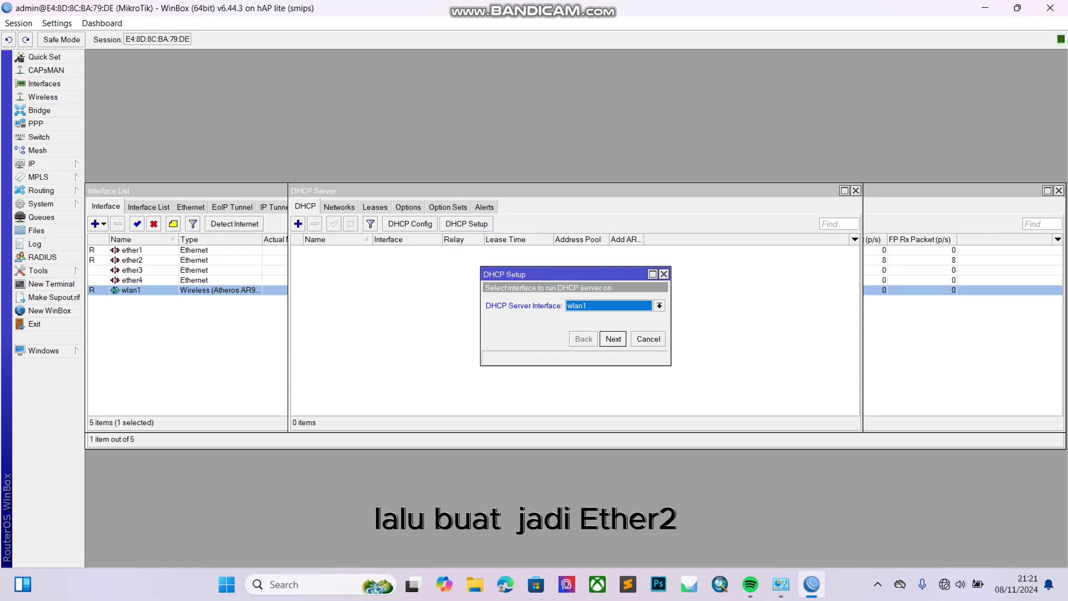
{"action": "left_click", "coordinate": [659, 305]}
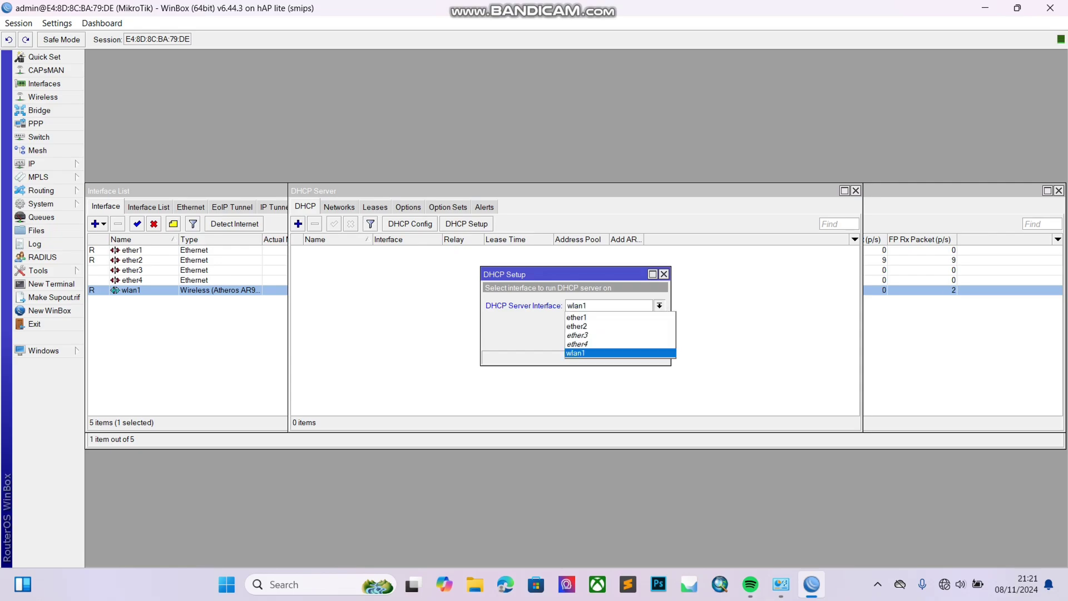
{"action": "key", "text": "Return"}
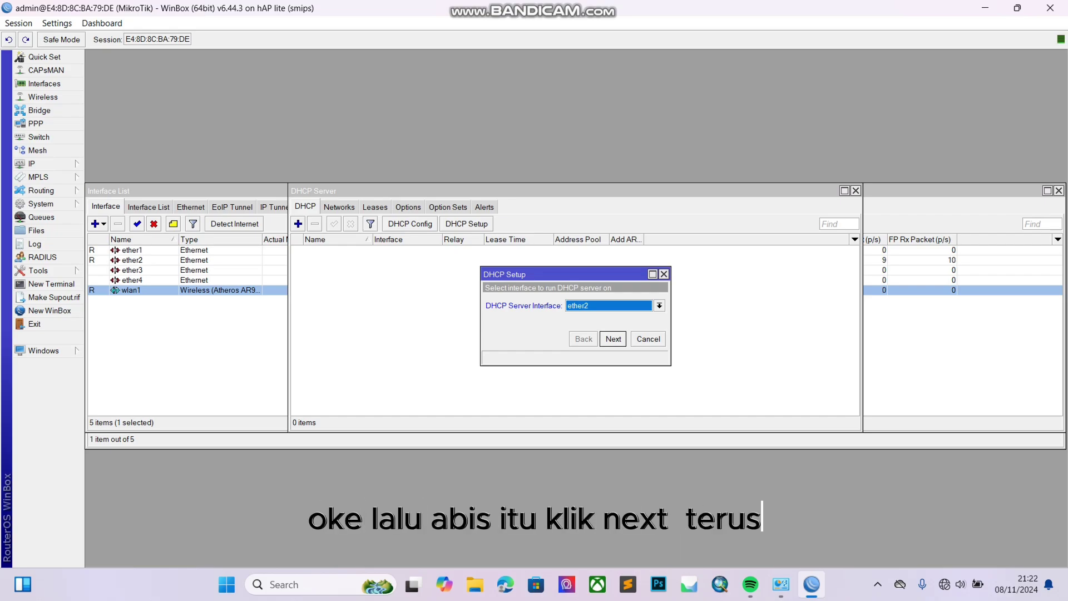
{"action": "key", "text": "Return"}
{"action": "key", "text": "Return"}
{"action": "key", "text": "Return"}
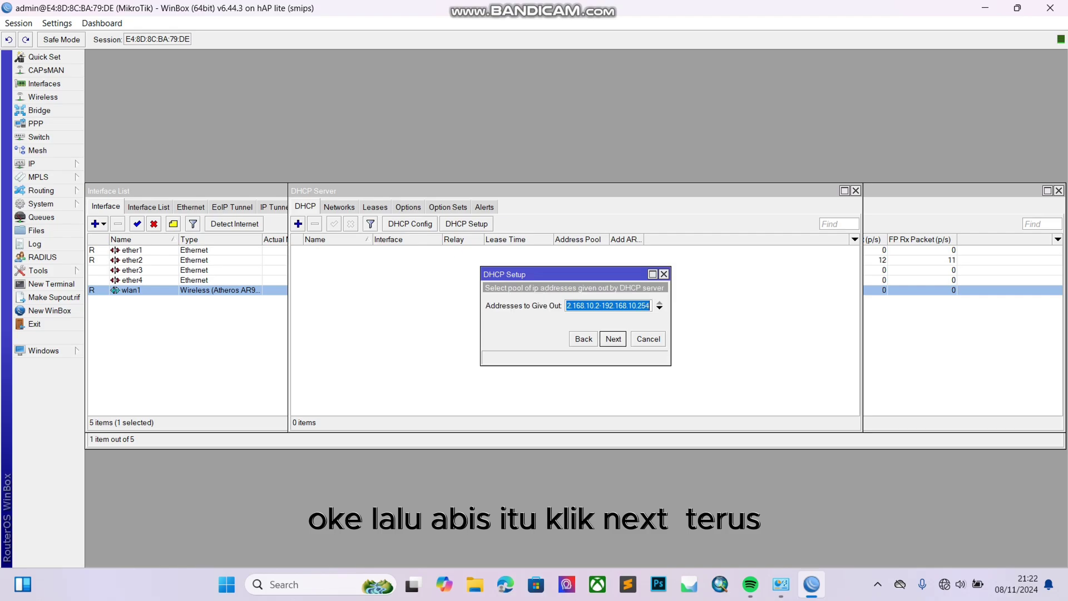
{"action": "key", "text": "Return"}
{"action": "key", "text": "Return"}
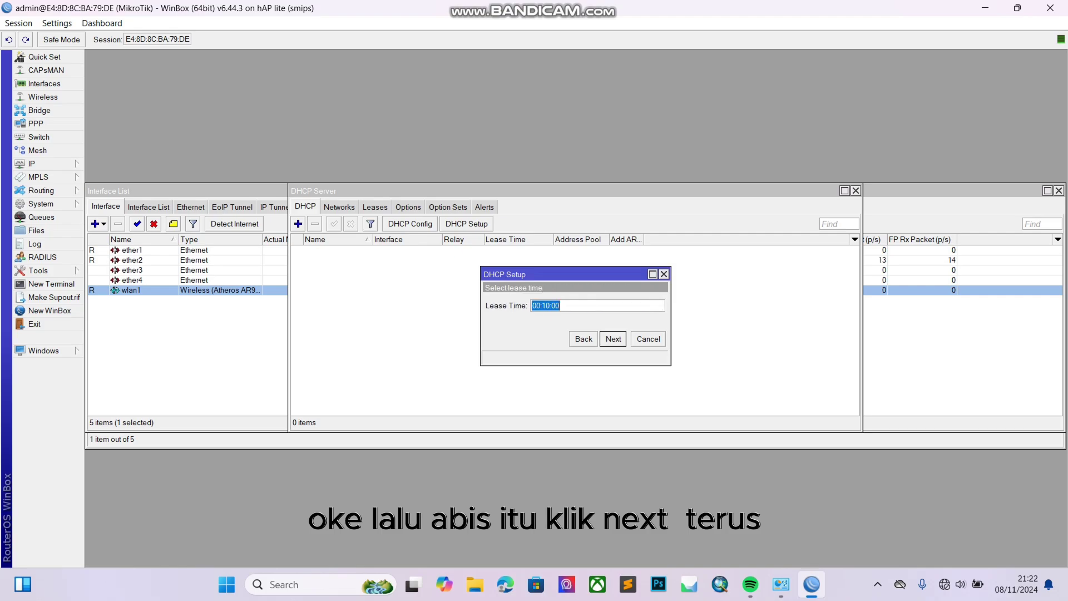
{"action": "key", "text": "Return"}
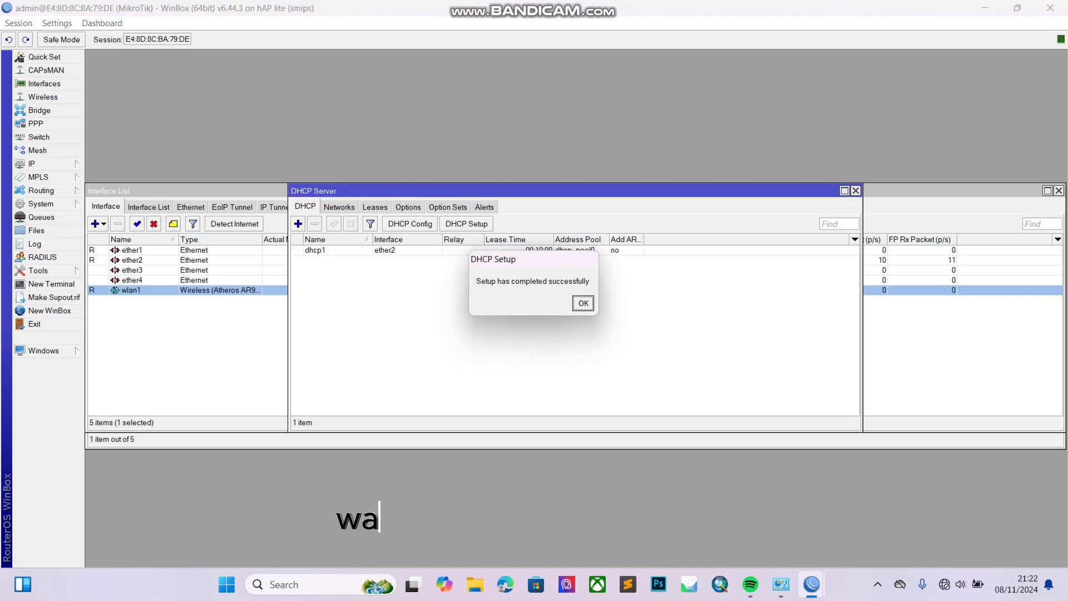
{"action": "key", "text": "Return"}
{"action": "key", "text": "Return"}
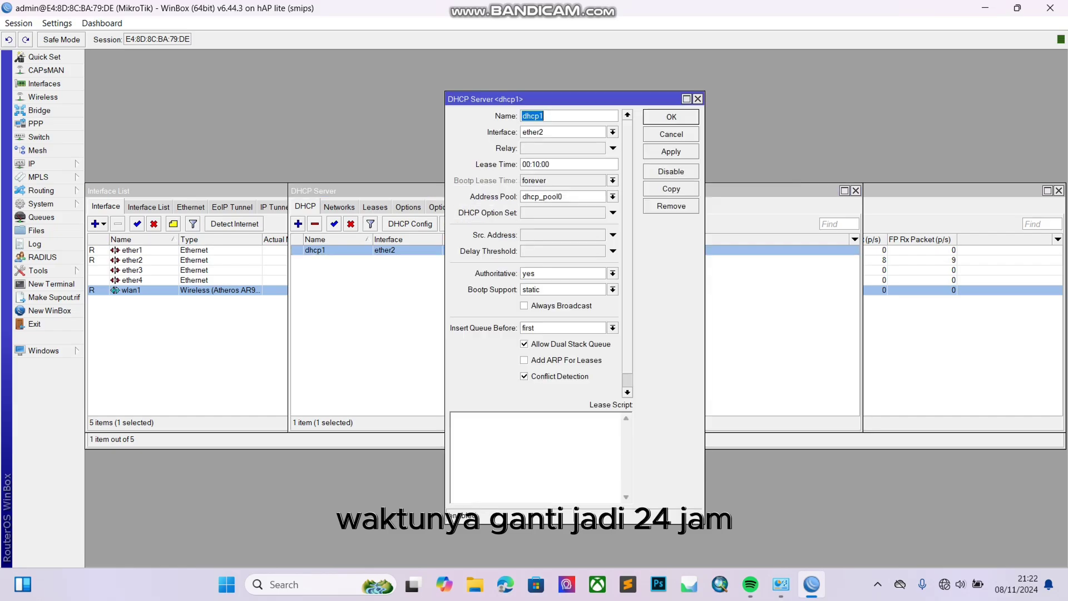
Step: Change dhcp1's lease time to 24:10:00 (1d 00:10:00)
{"action": "left_click", "coordinate": [530, 165]}
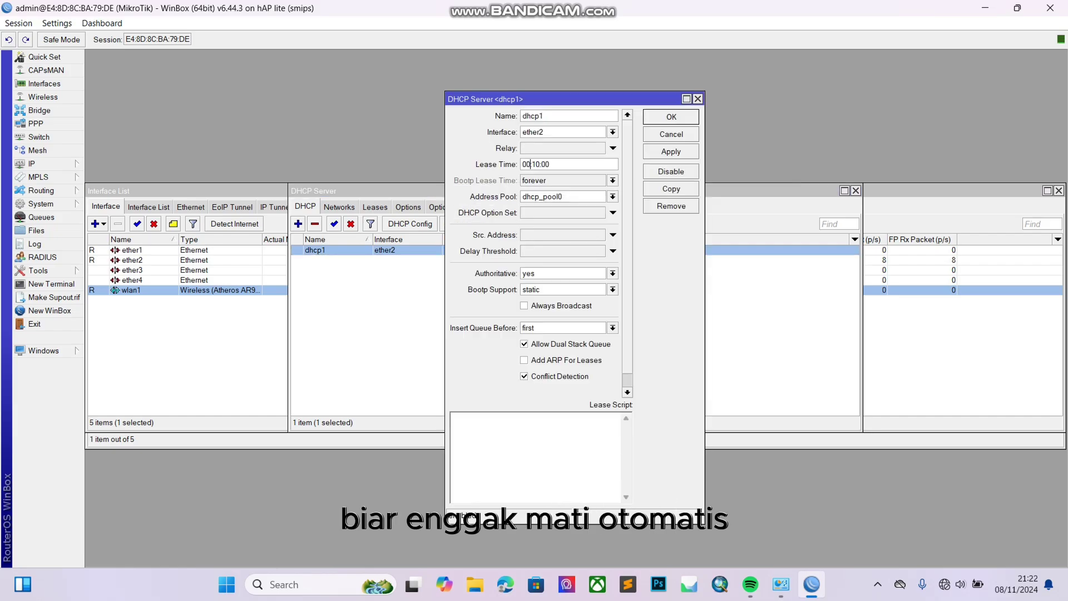
{"action": "key", "text": "BackSpace"}
{"action": "key", "text": "BackSpace"}
{"action": "type", "text": "24"}
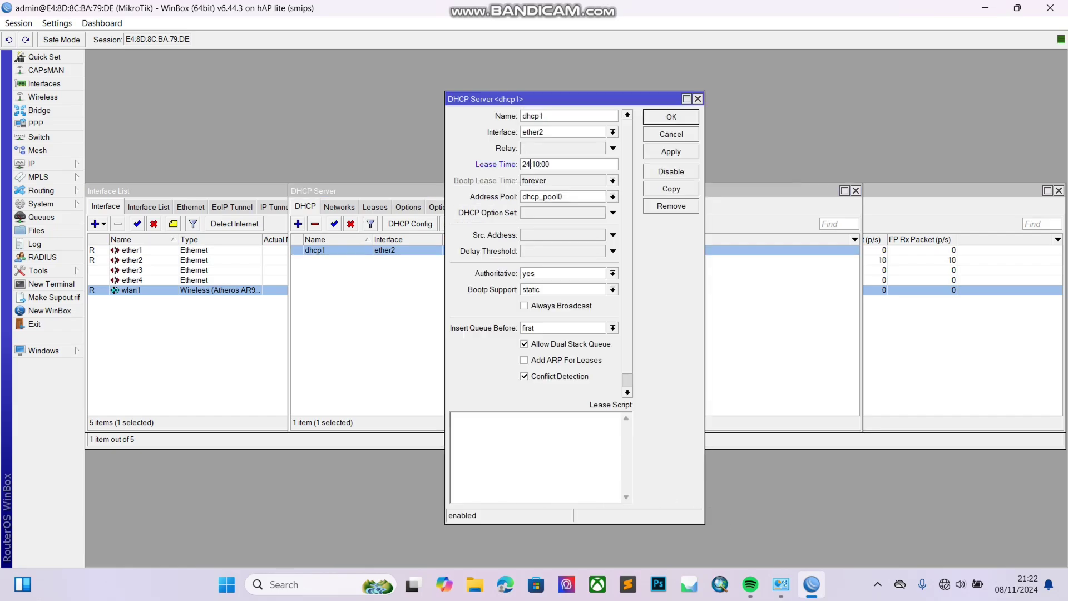
{"action": "left_click", "coordinate": [671, 151]}
{"action": "left_click", "coordinate": [671, 117]}
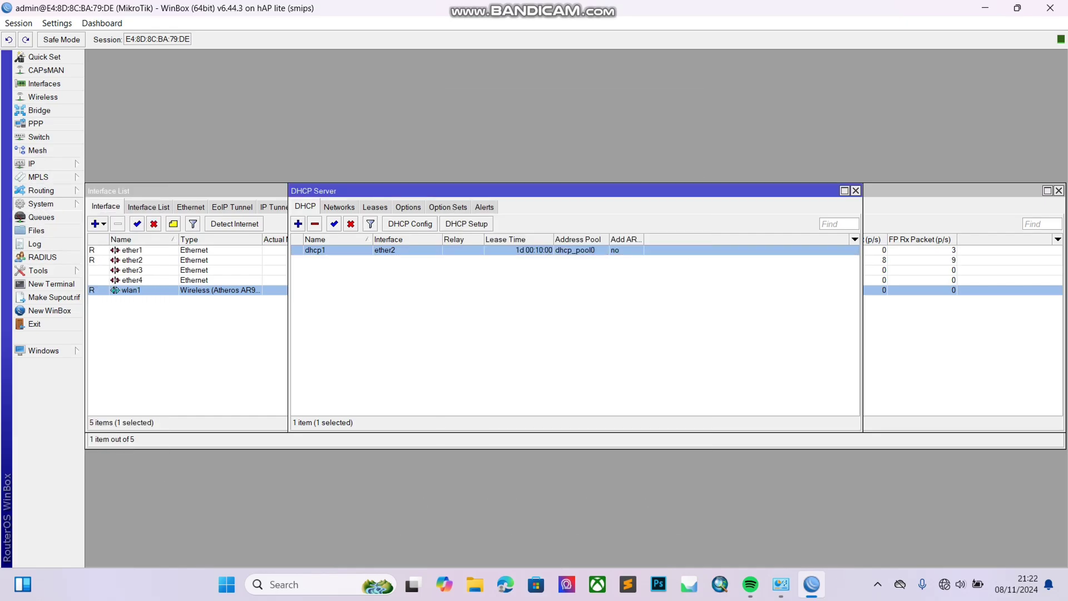
{"action": "left_click", "coordinate": [39, 163]}
Step: Set DNS servers 8.8.8.8 and 8.8.4.4 and allow remote requests
{"action": "left_click", "coordinate": [101, 258]}
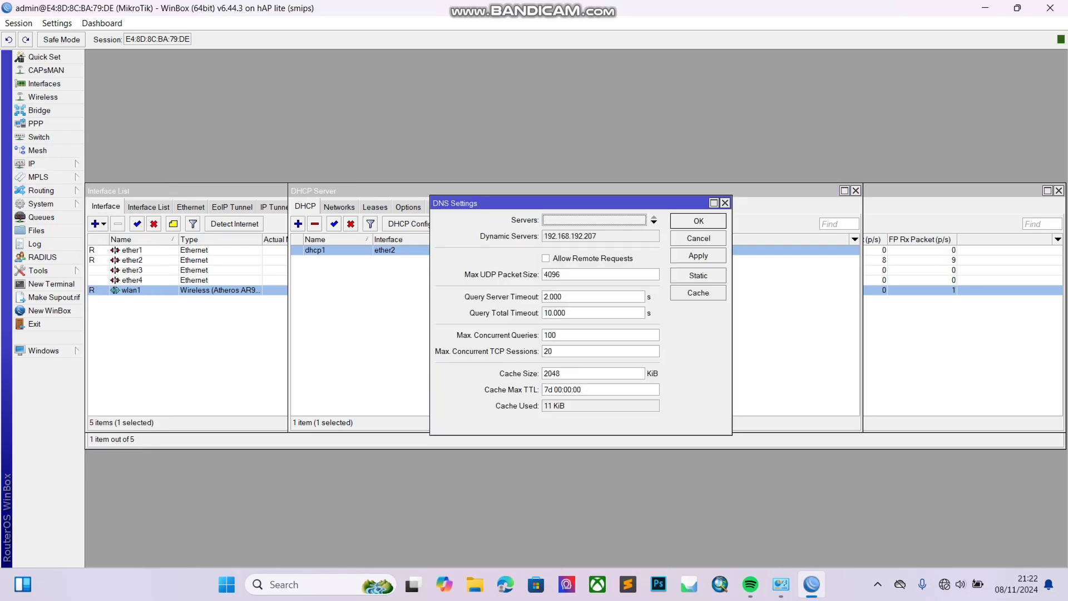
{"action": "left_click", "coordinate": [594, 220]}
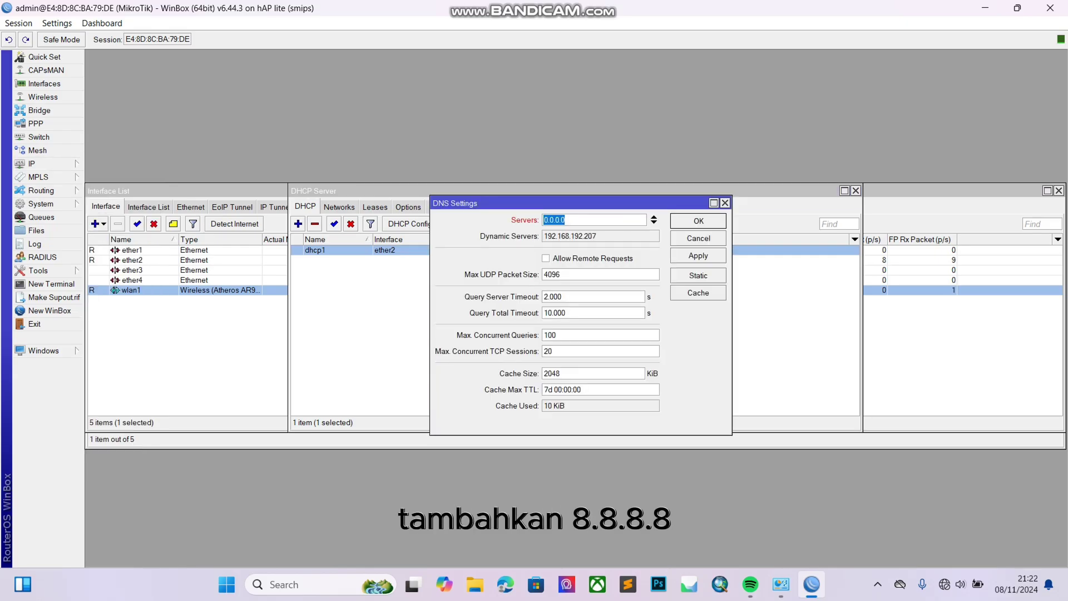
{"action": "type", "text": "8.8.8.8"}
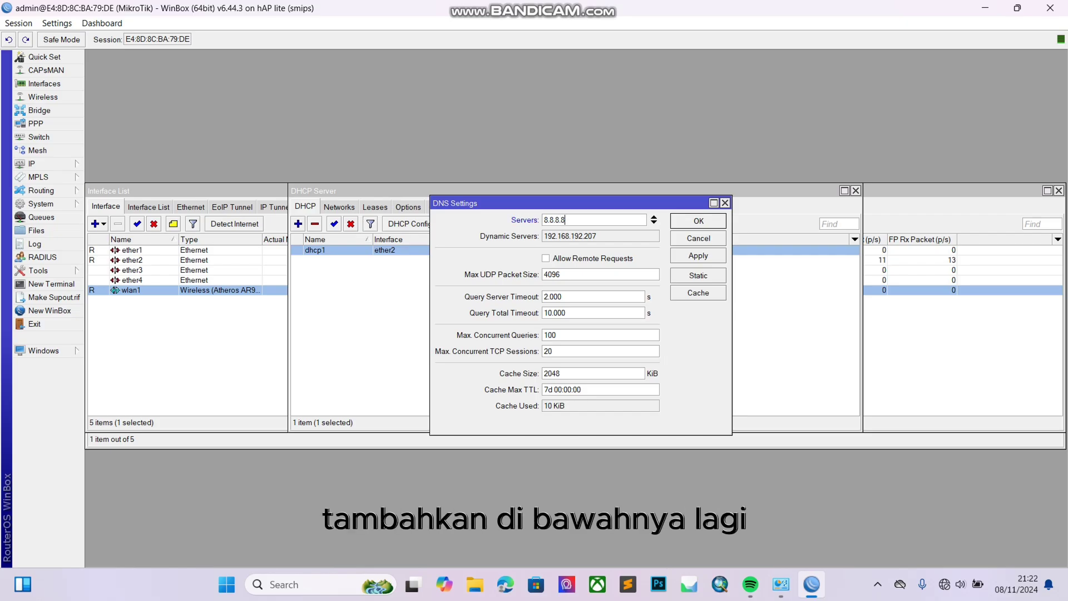
{"action": "left_click", "coordinate": [654, 222]}
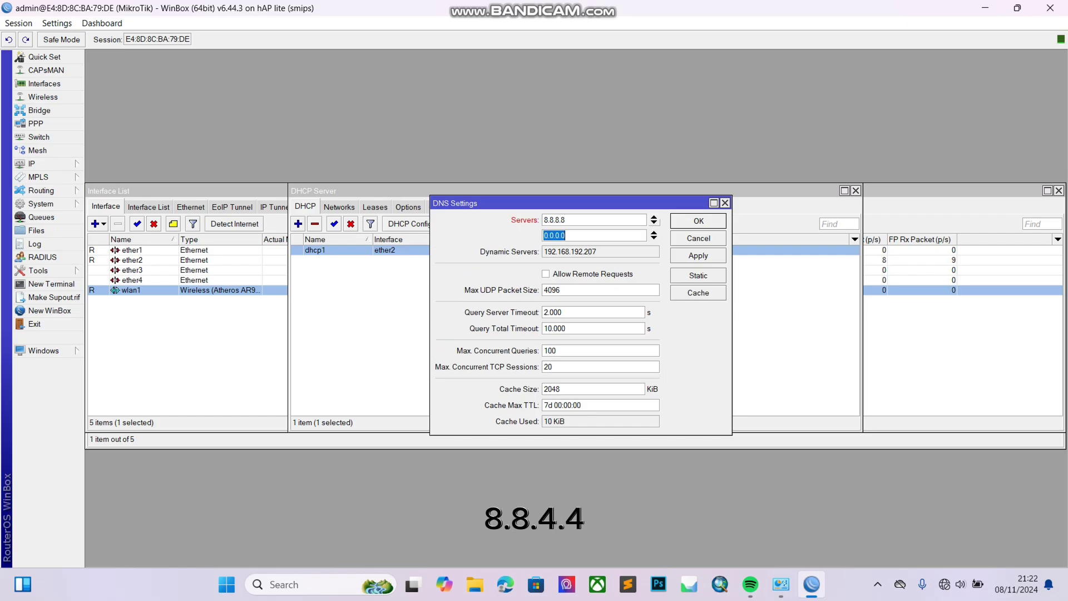
{"action": "type", "text": "8.8"}
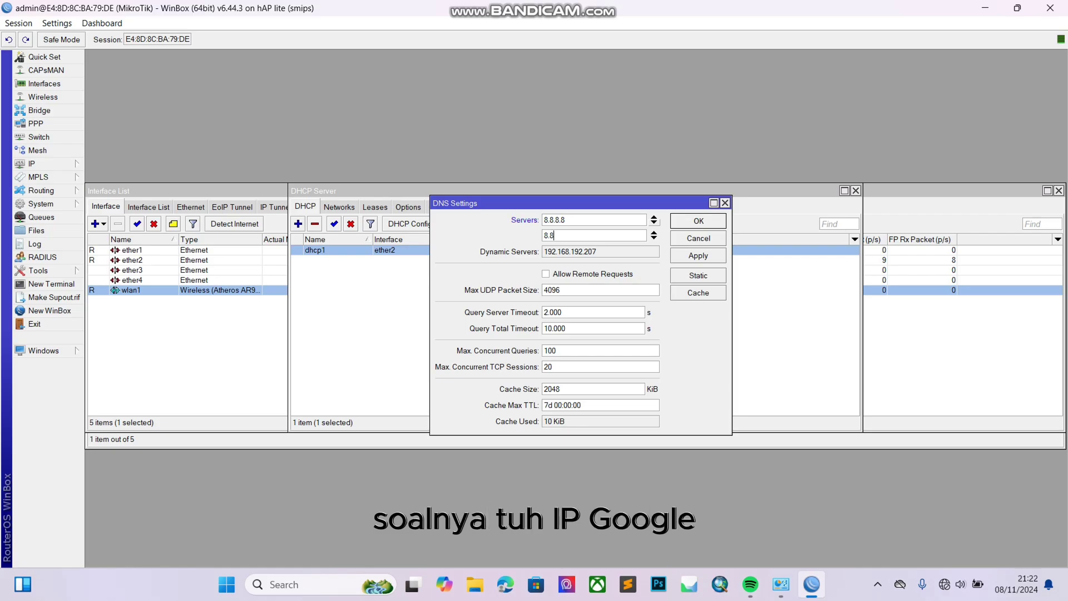
{"action": "type", "text": ".4.4"}
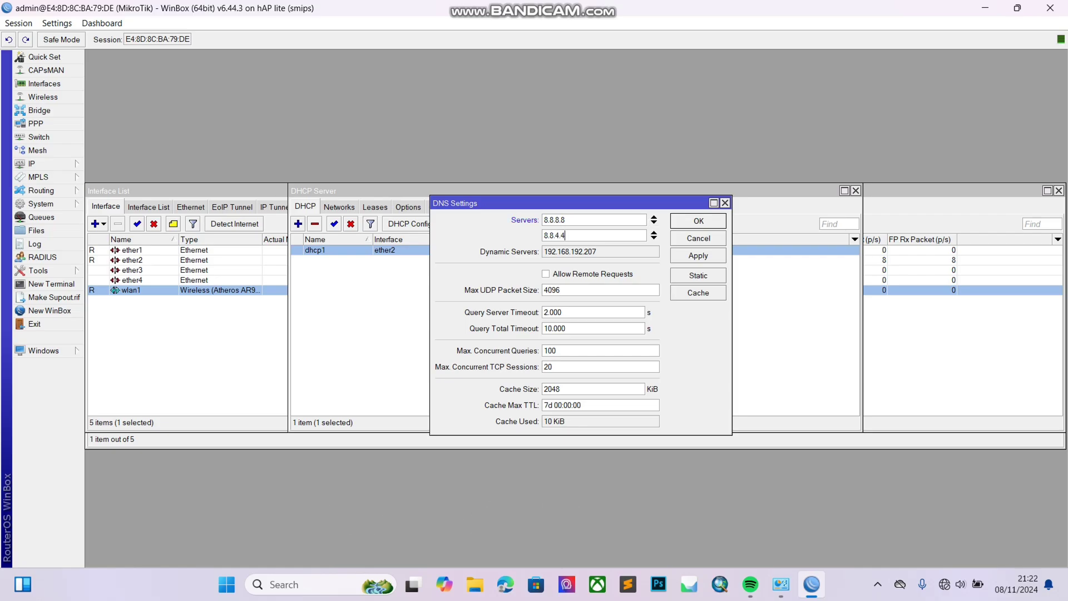
{"action": "left_click", "coordinate": [546, 274]}
{"action": "left_click", "coordinate": [698, 256]}
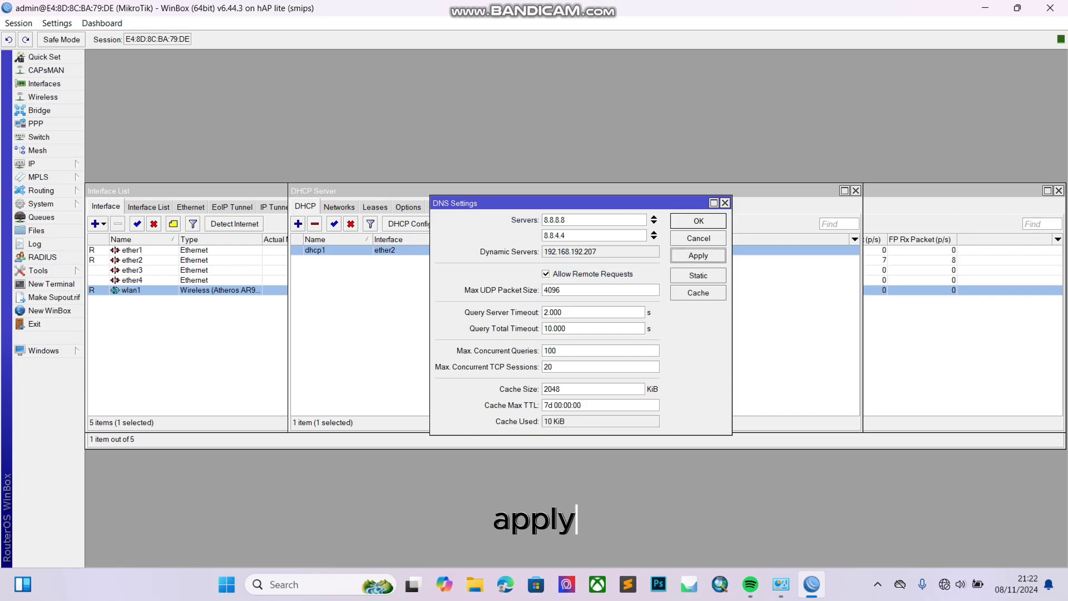
{"action": "left_click", "coordinate": [698, 221]}
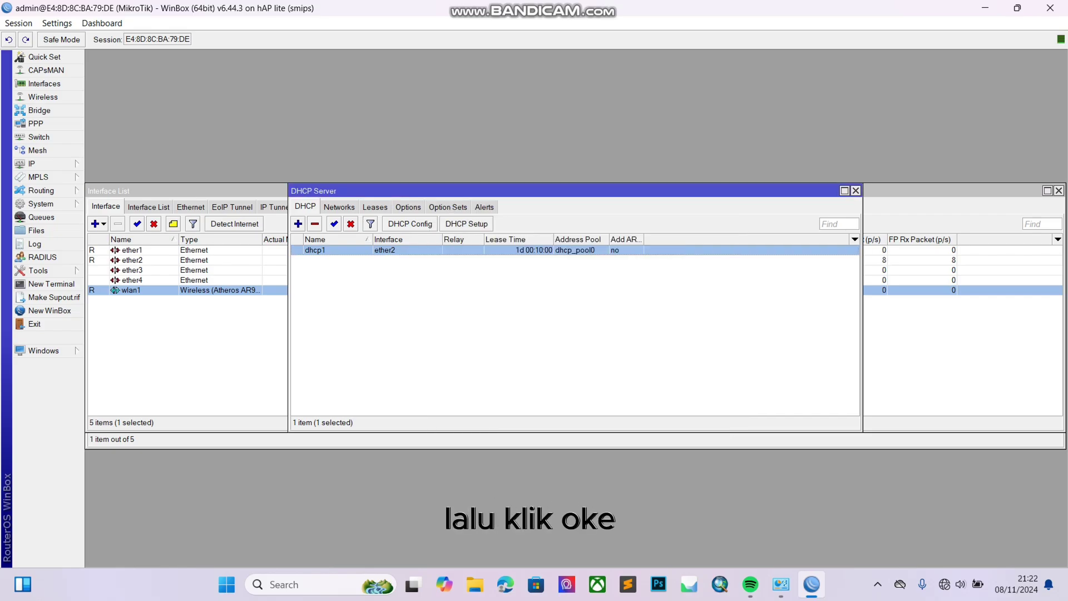
Step: Create a new firewall NAT rule with action masquerade
{"action": "left_click", "coordinate": [47, 163]}
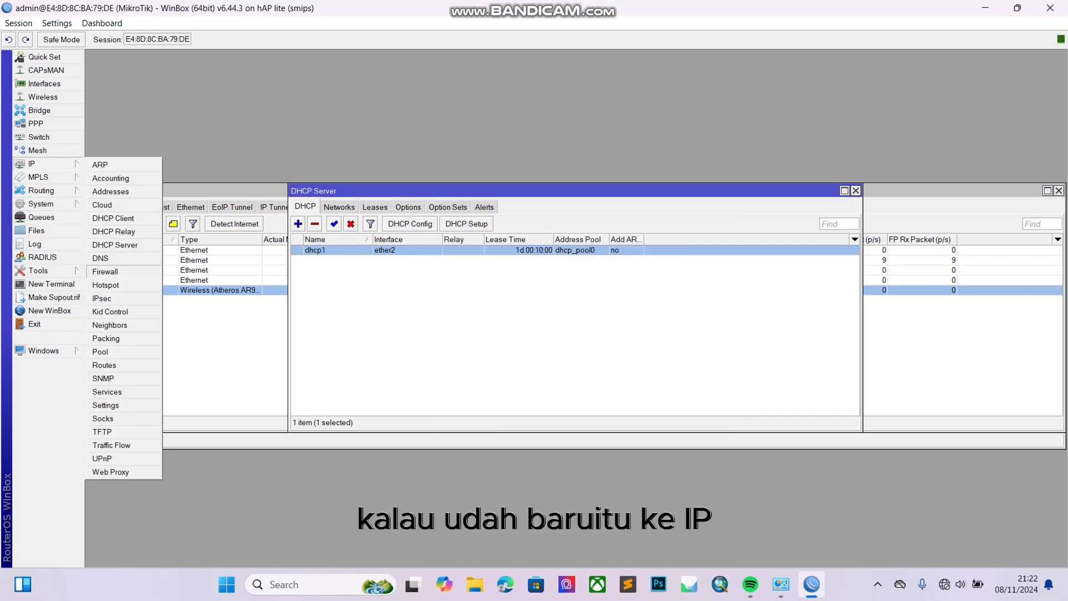
{"action": "left_click", "coordinate": [105, 271]}
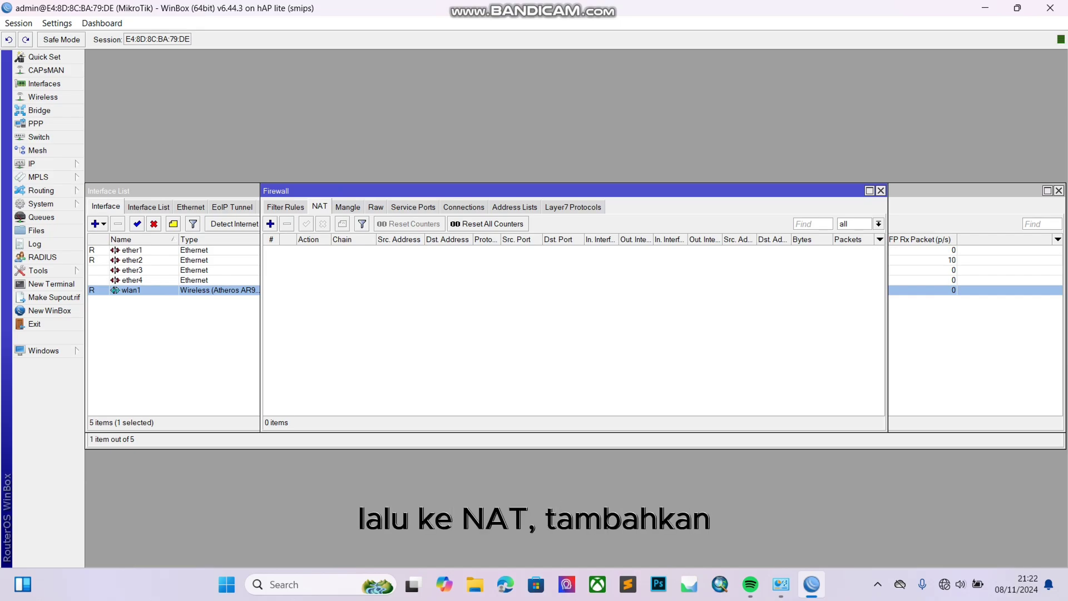
{"action": "left_click", "coordinate": [270, 224]}
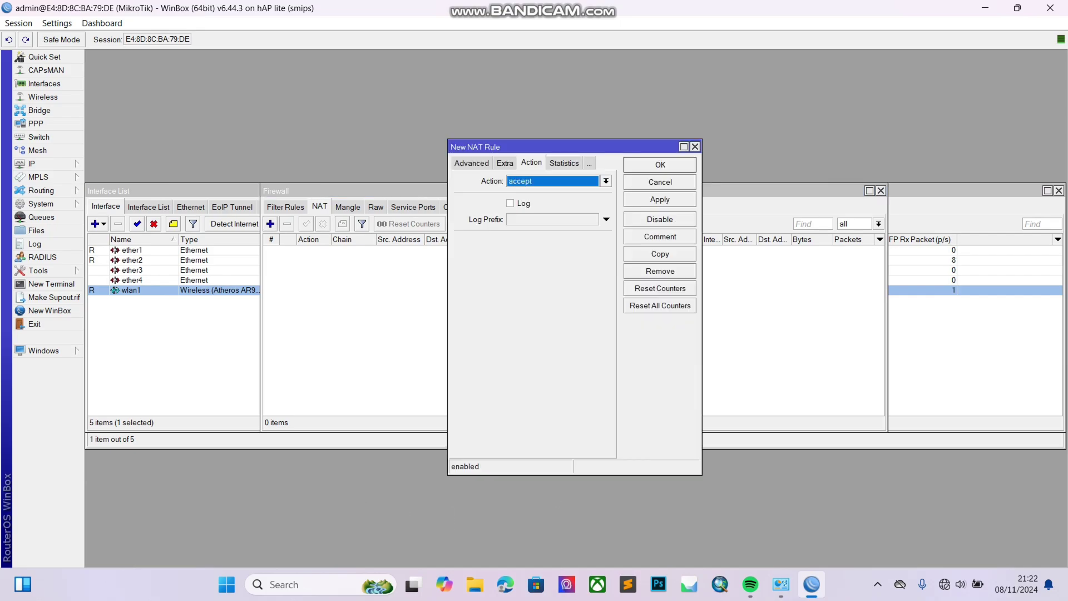
{"action": "left_click", "coordinate": [605, 181]}
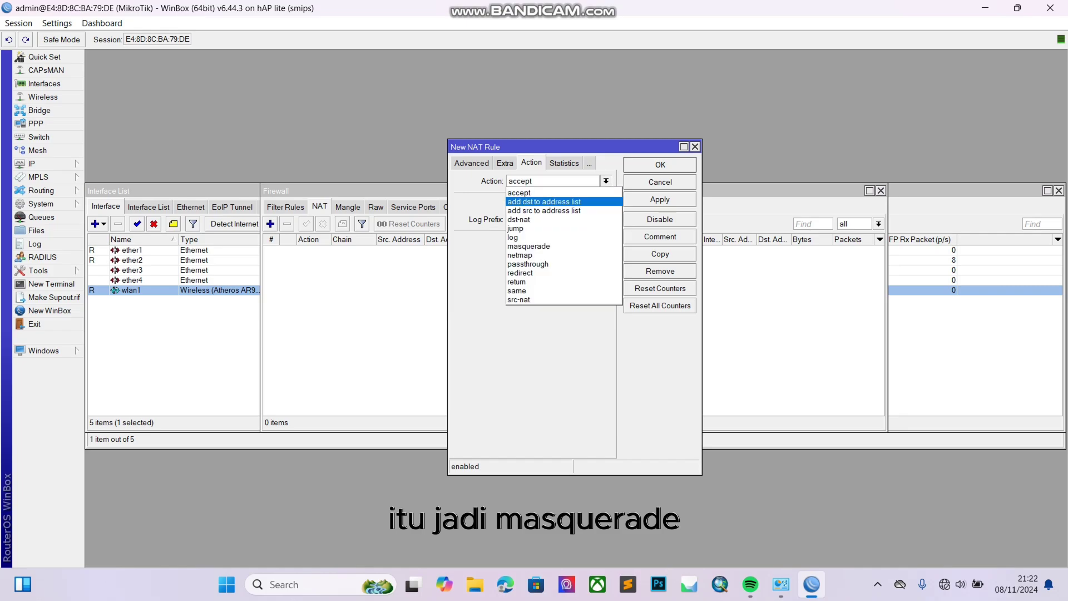
{"action": "key", "text": "Down"}
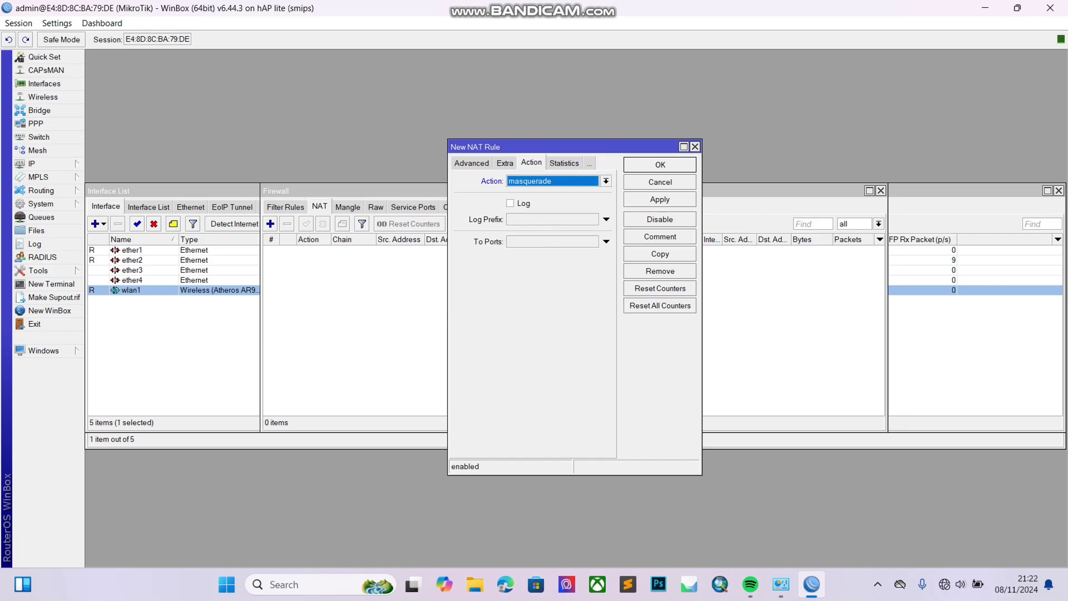
{"action": "key", "text": "Return"}
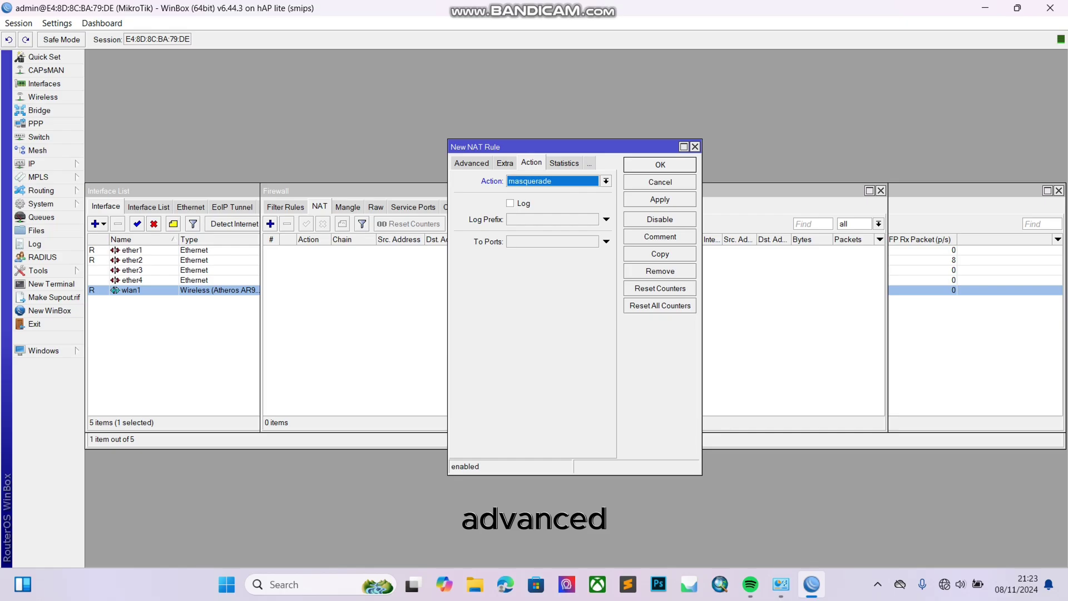
Step: Set the srcnat rule's out-interface to wlan1 and save it
{"action": "left_click", "coordinate": [472, 163]}
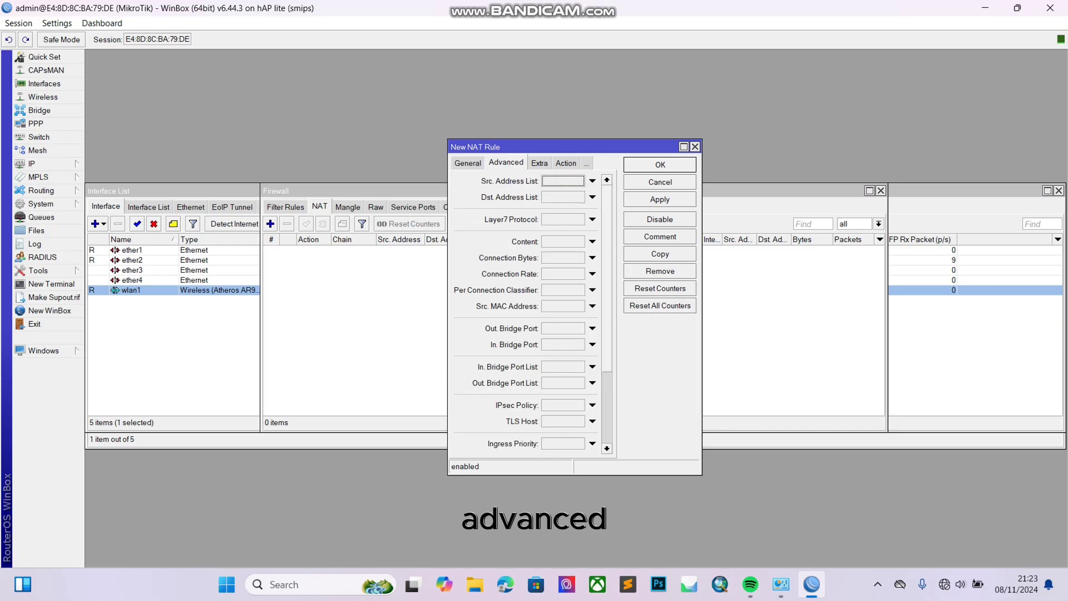
{"action": "left_click", "coordinate": [592, 180]}
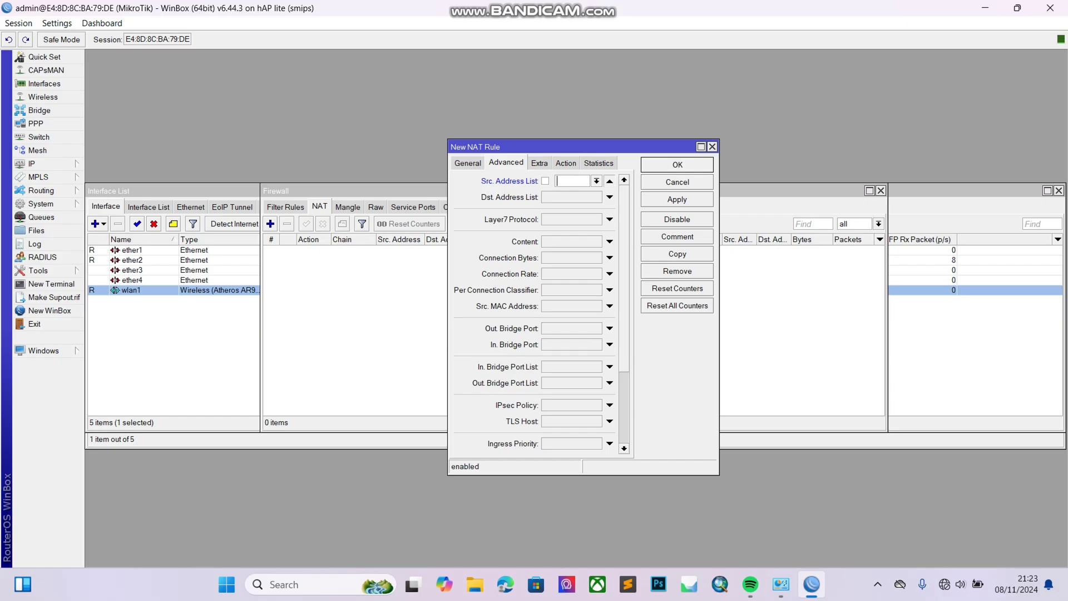
{"action": "left_click", "coordinate": [610, 180]}
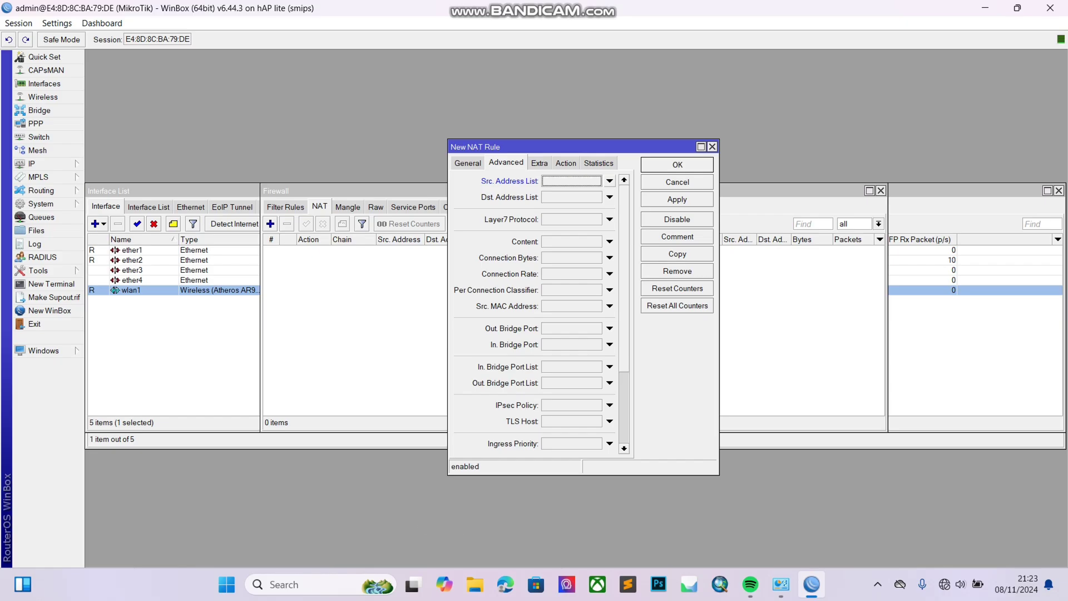
{"action": "left_click", "coordinate": [467, 163]}
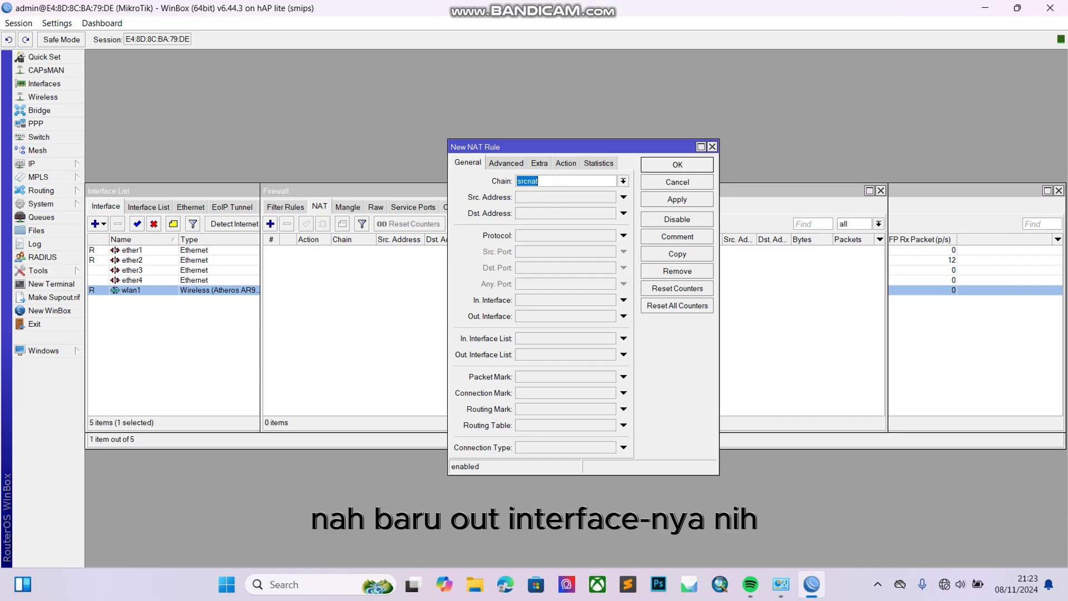
{"action": "left_click", "coordinate": [624, 316]}
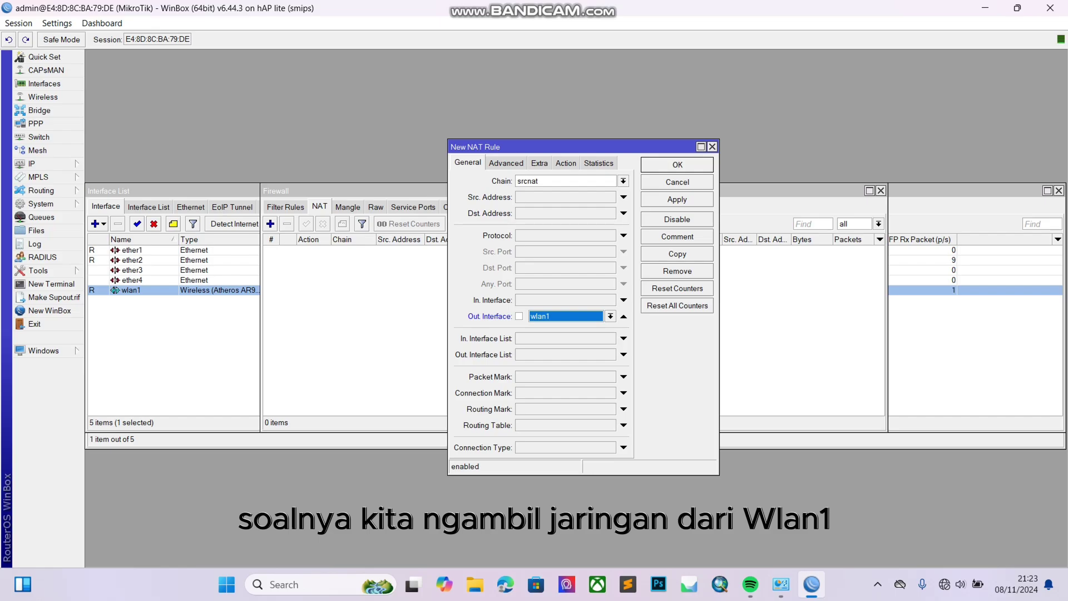
{"action": "left_click", "coordinate": [677, 199]}
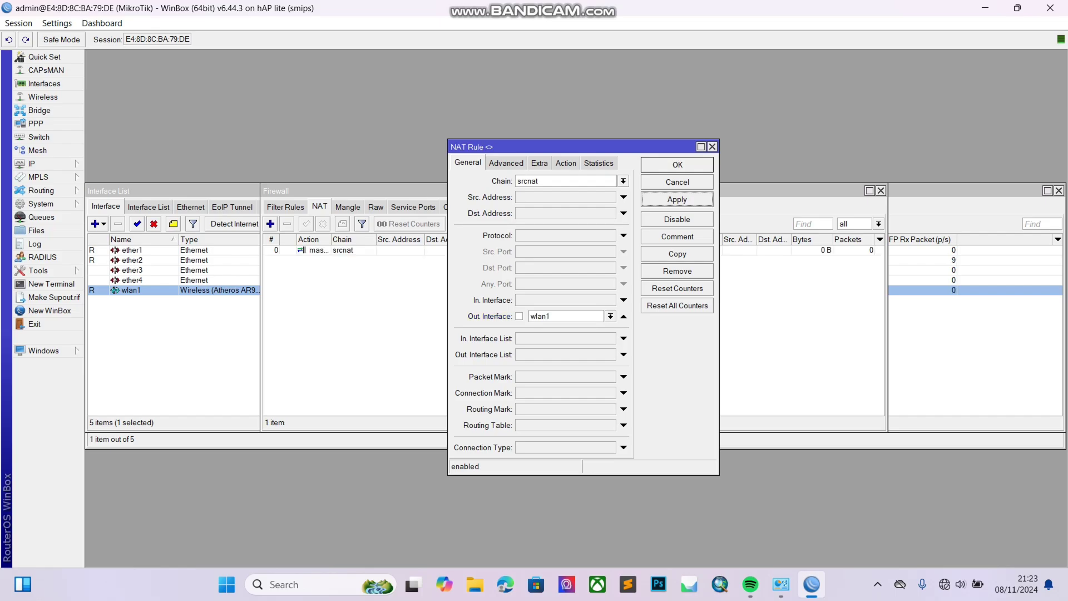
{"action": "left_click", "coordinate": [677, 164]}
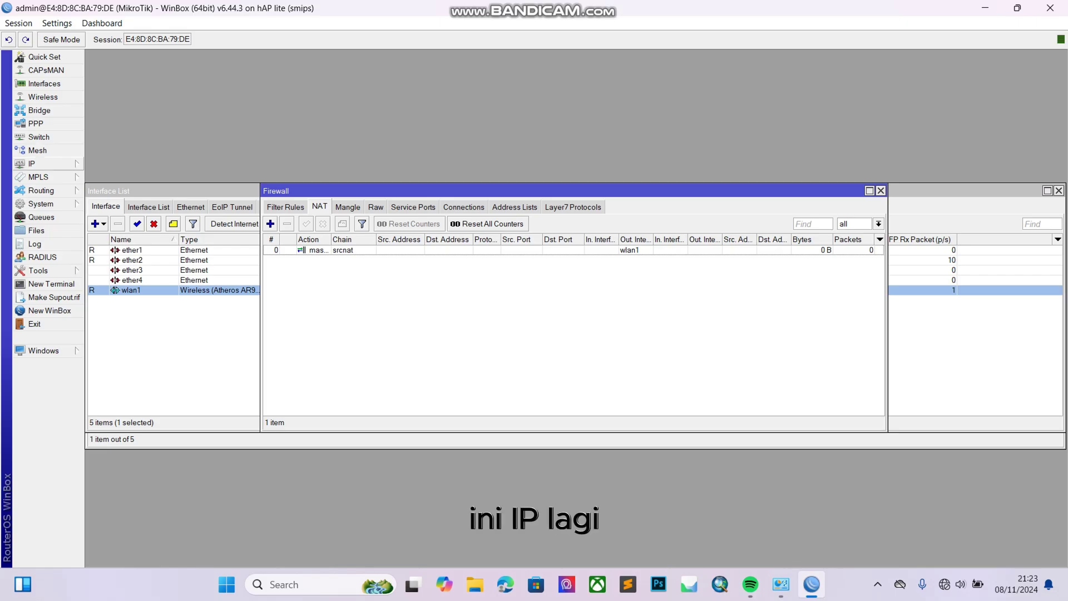
Step: Start a new route with destination 192.168.20.0/24
{"action": "left_click", "coordinate": [32, 163]}
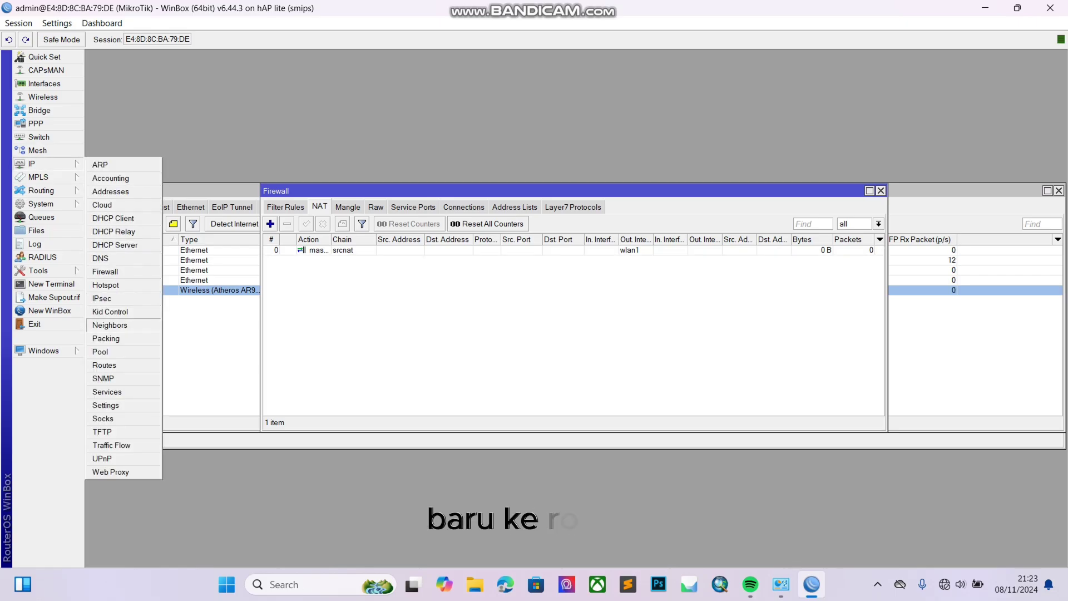
{"action": "left_click", "coordinate": [104, 365]}
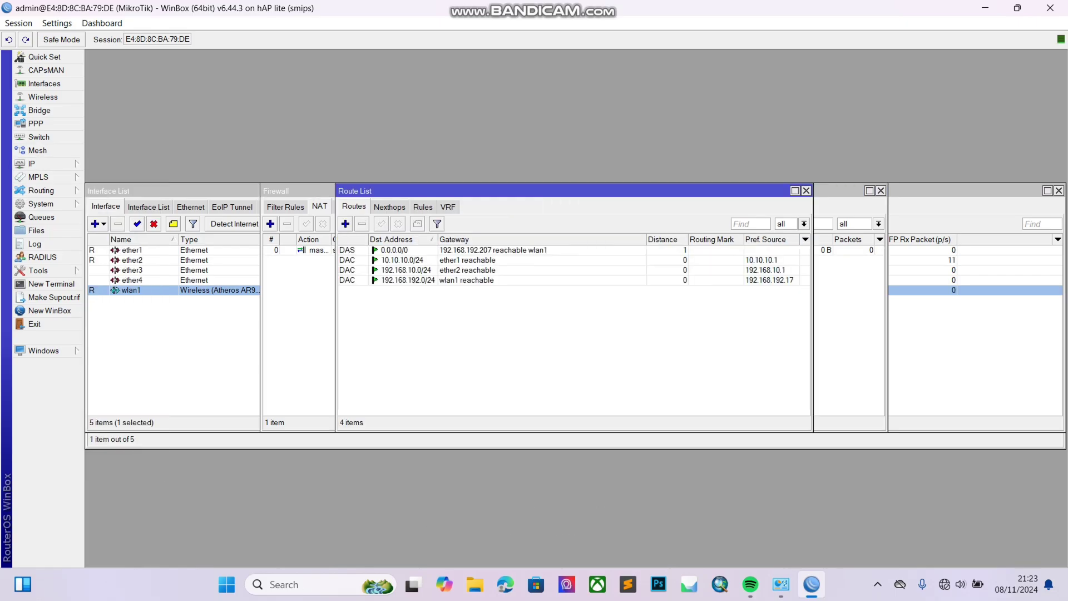
{"action": "left_click", "coordinate": [346, 224]}
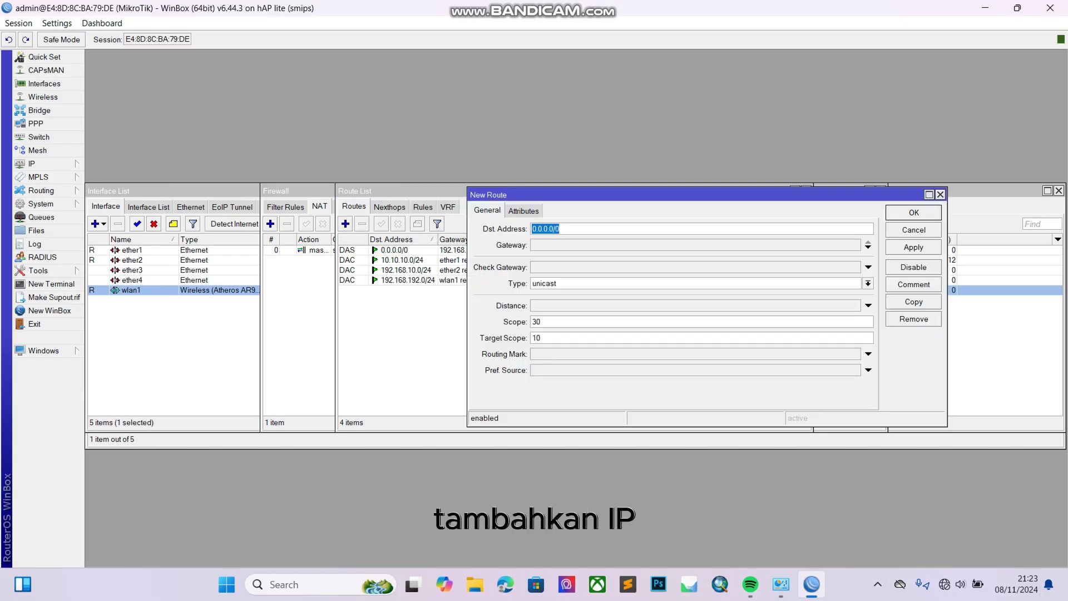
{"action": "key", "text": "BackSpace"}
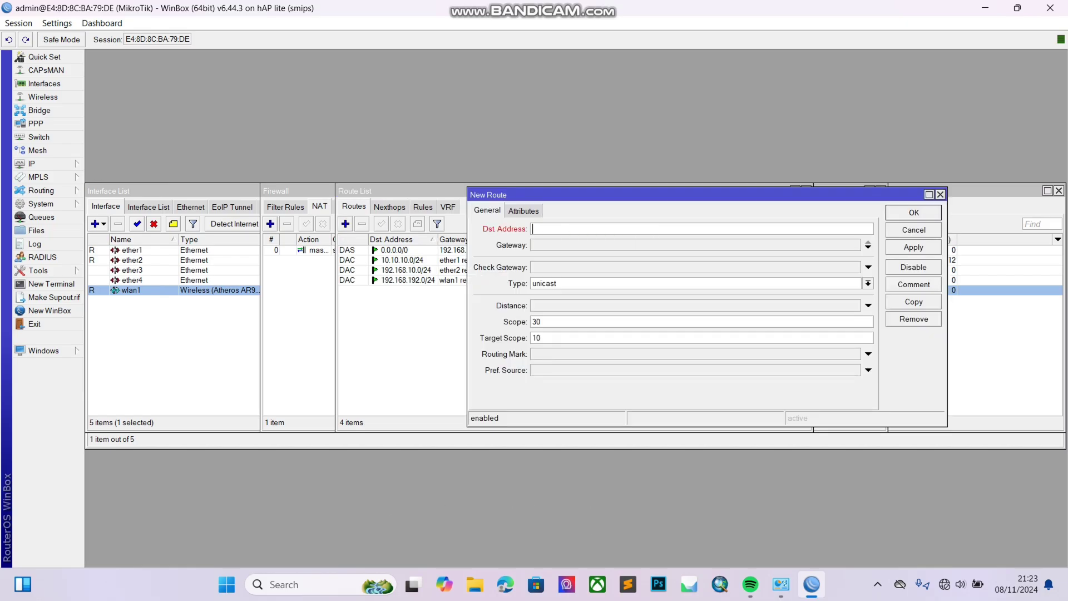
{"action": "type", "text": "19"}
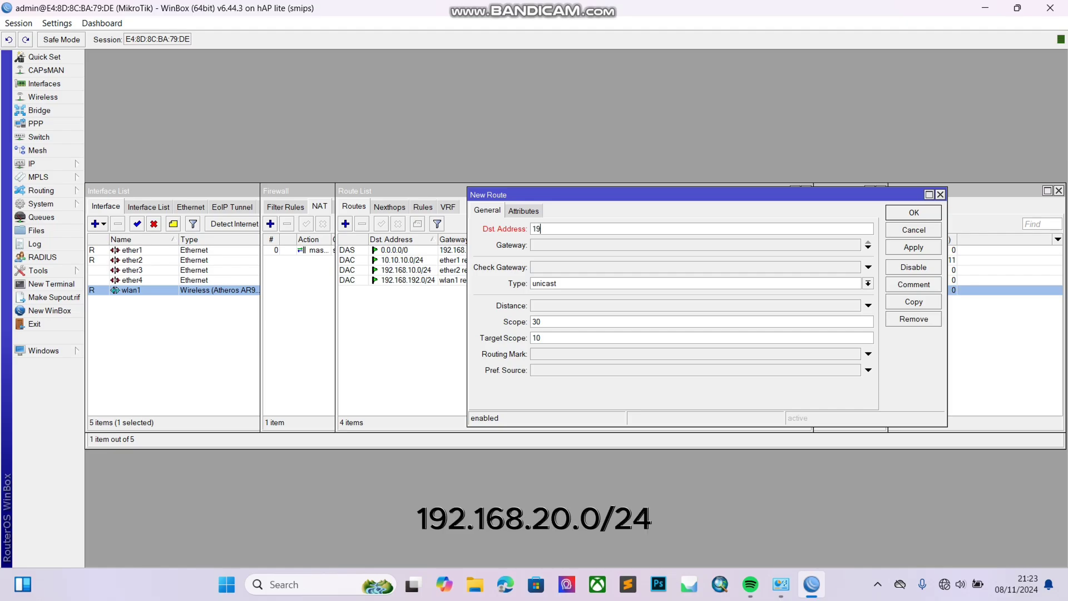
{"action": "type", "text": "2.168.20.0/24"}
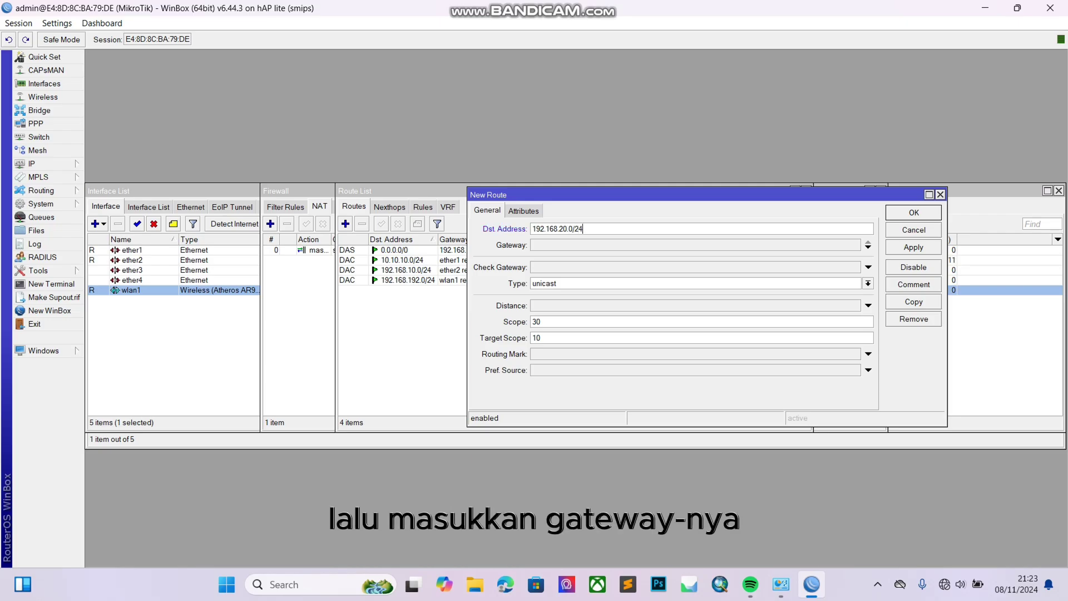
Step: Set the route's gateway to 10.10.10.2 and save it
{"action": "key", "text": "Tab"}
{"action": "key", "text": "BackSpace"}
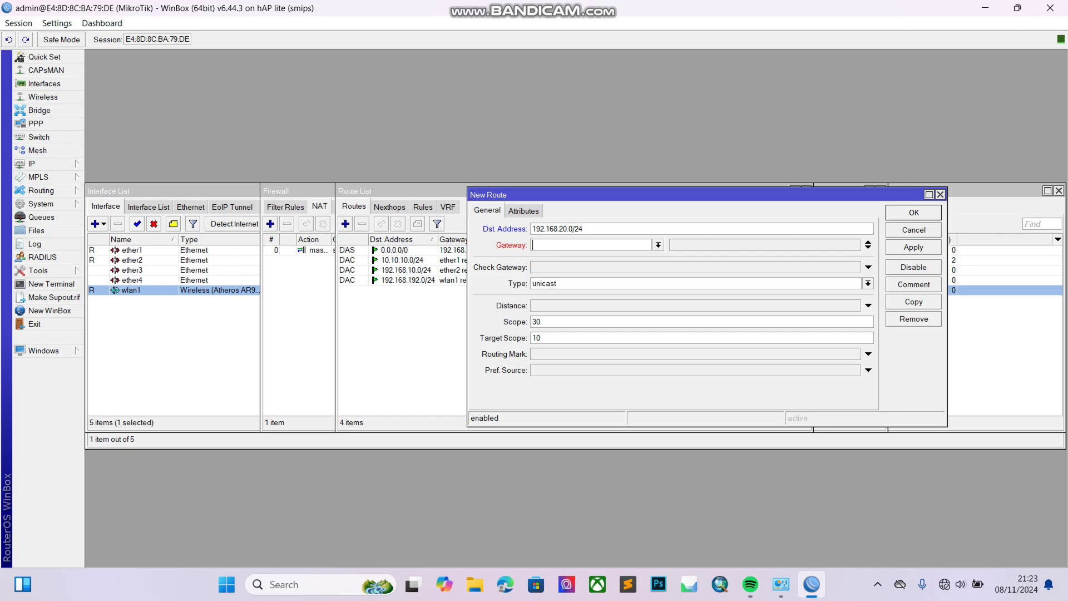
{"action": "type", "text": "10"}
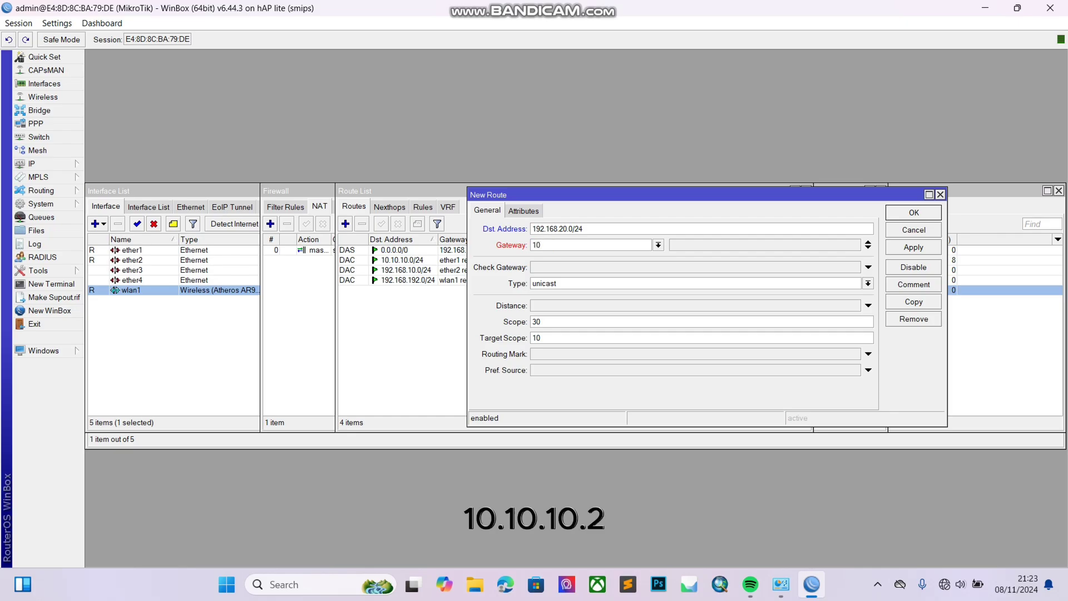
{"action": "type", "text": ".10.10.2"}
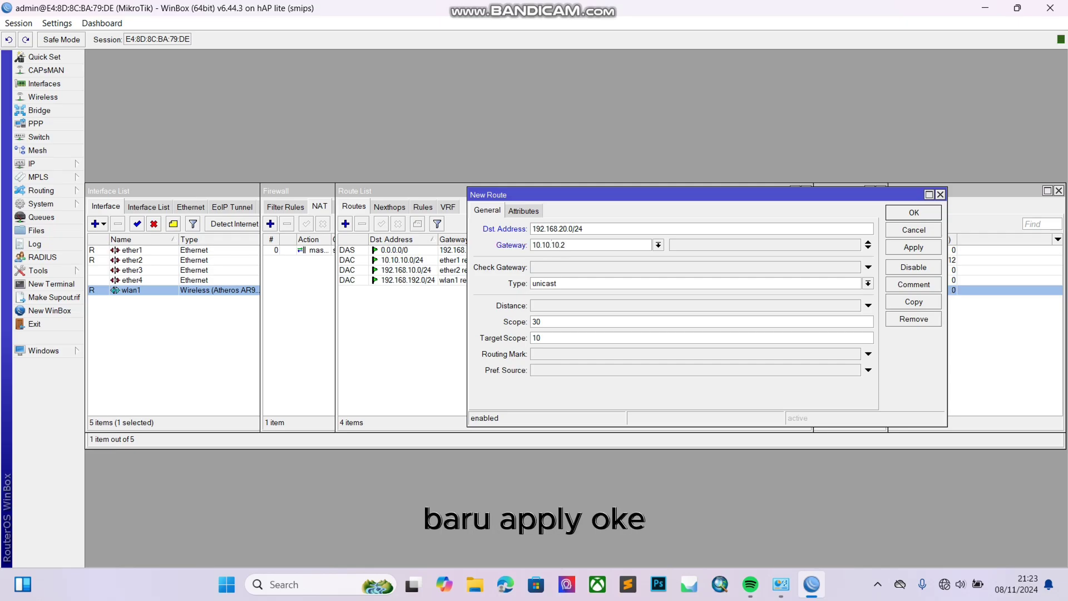
{"action": "left_click", "coordinate": [913, 247]}
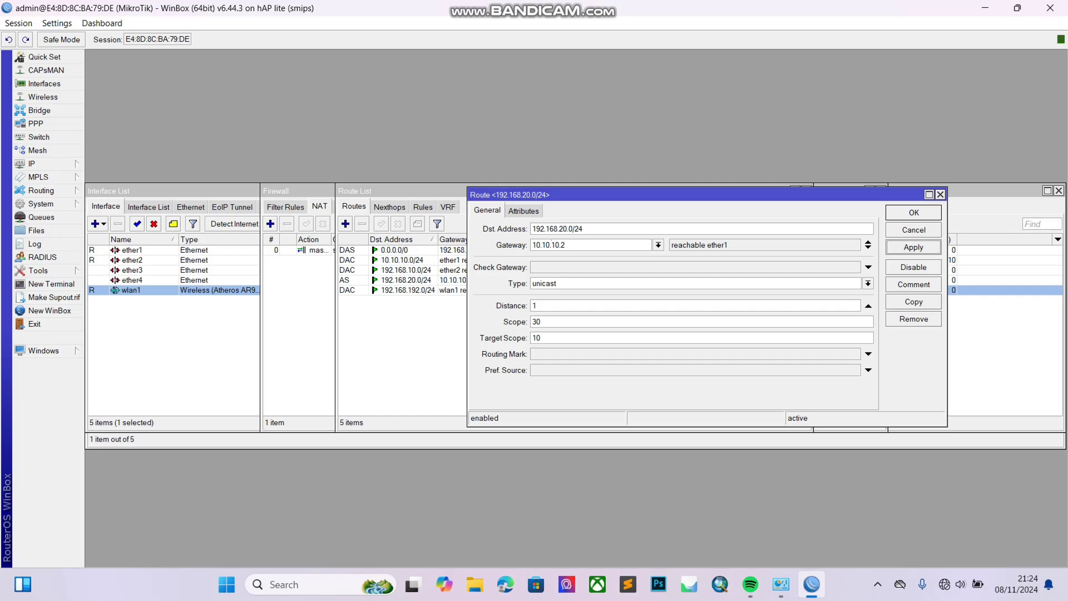
{"action": "key", "text": "Return"}
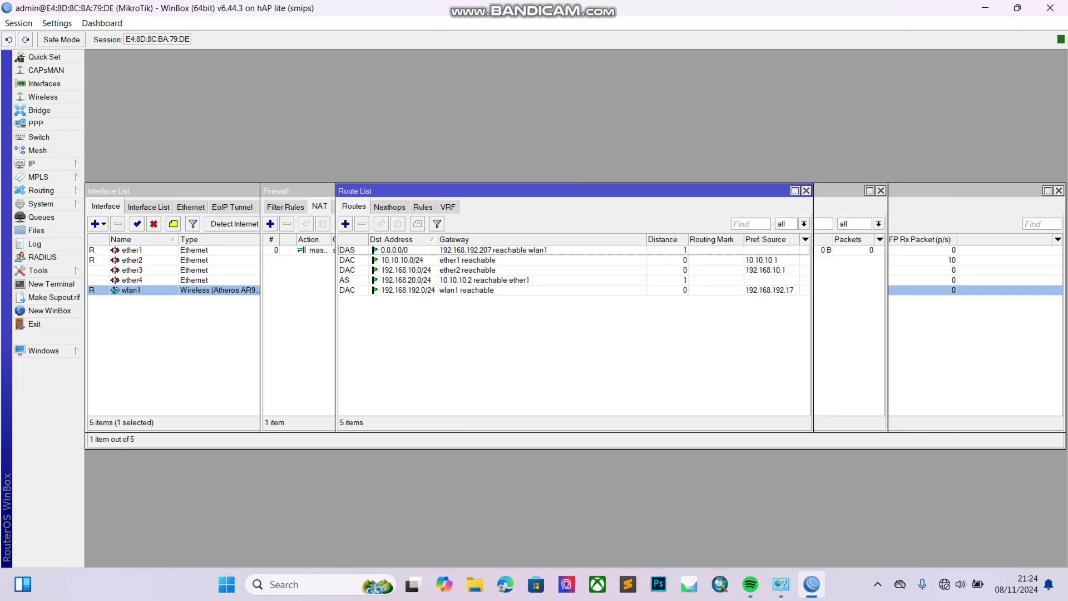
{"action": "left_click", "coordinate": [781, 583]}
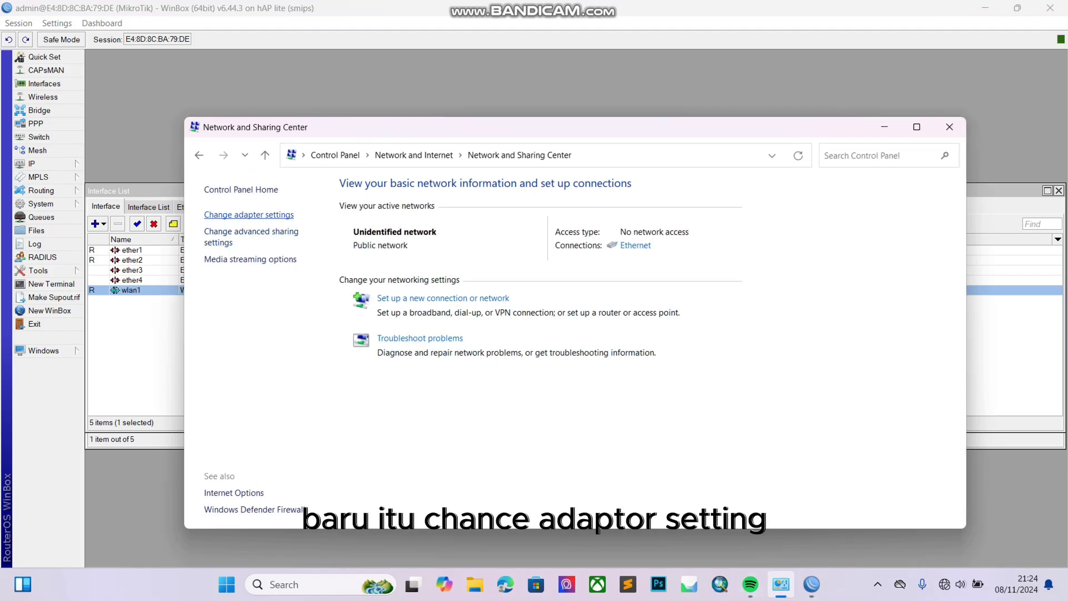
Step: Set the Ethernet adapter's IPv4 to obtain both IP and DNS addresses automatically
{"action": "left_click", "coordinate": [248, 215]}
{"action": "double_click", "coordinate": [267, 233]}
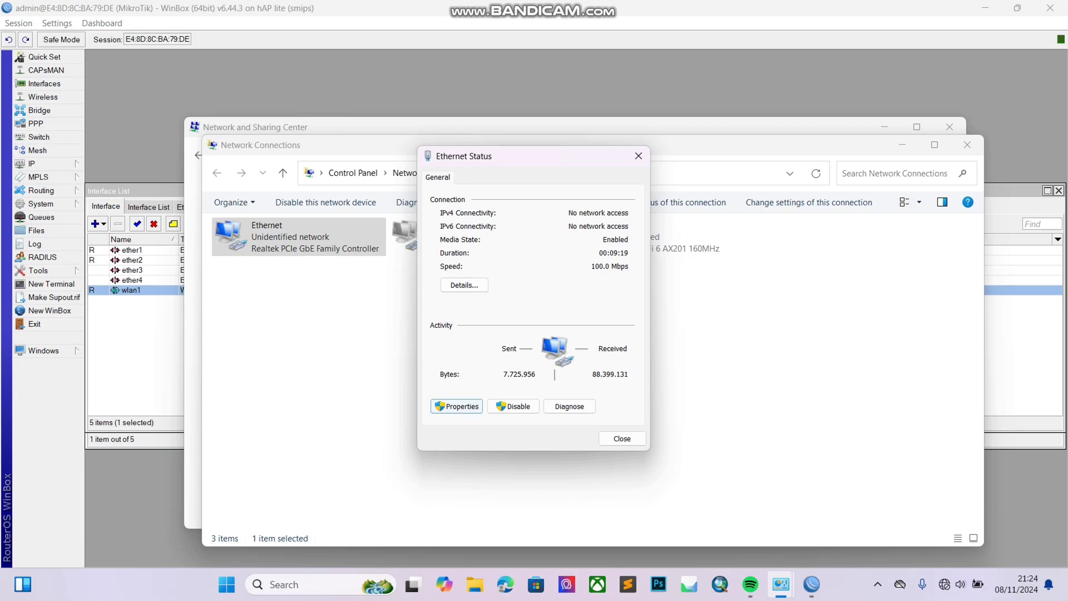
{"action": "left_click", "coordinate": [457, 406]}
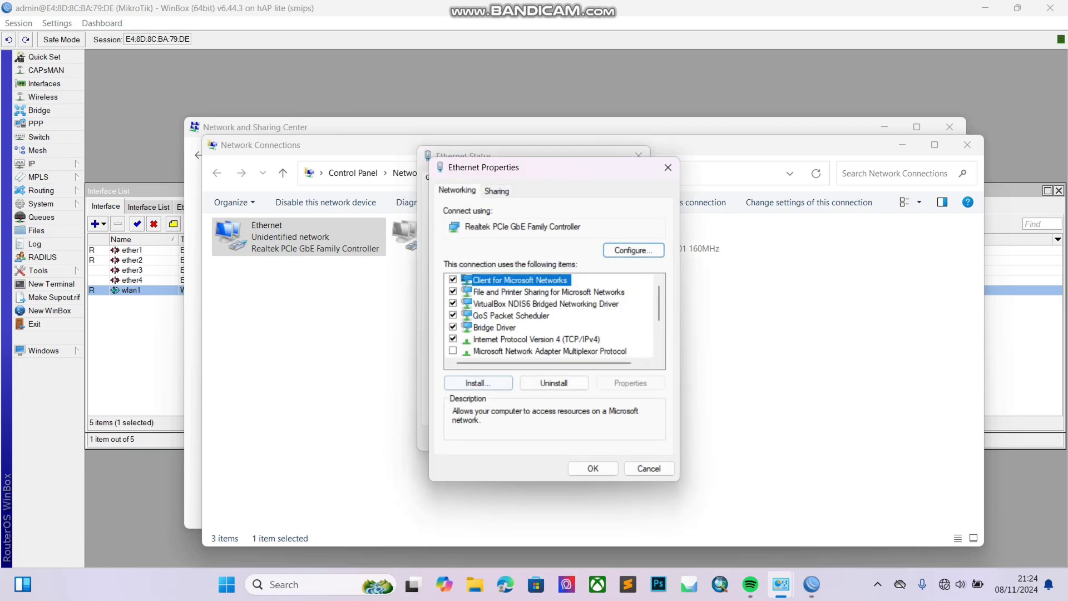
{"action": "double_click", "coordinate": [523, 339]}
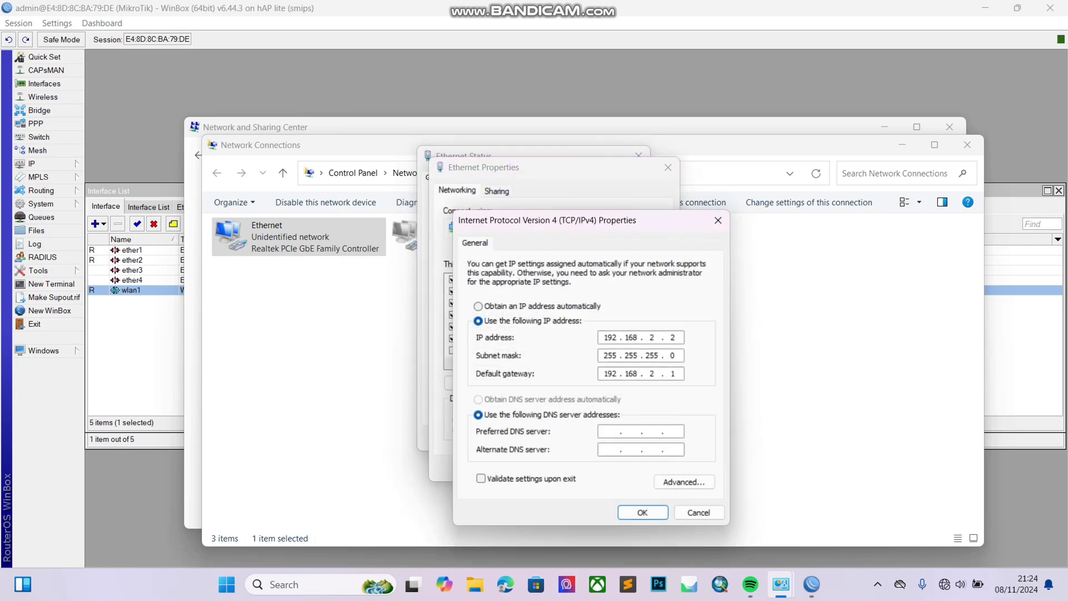
{"action": "left_click", "coordinate": [478, 307]}
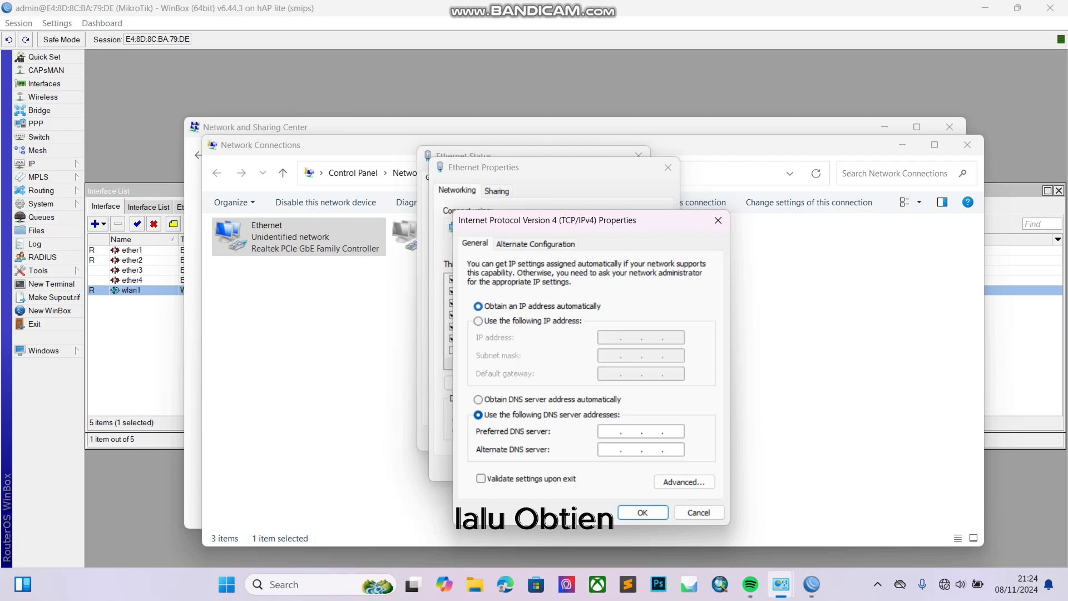
{"action": "left_click", "coordinate": [478, 399]}
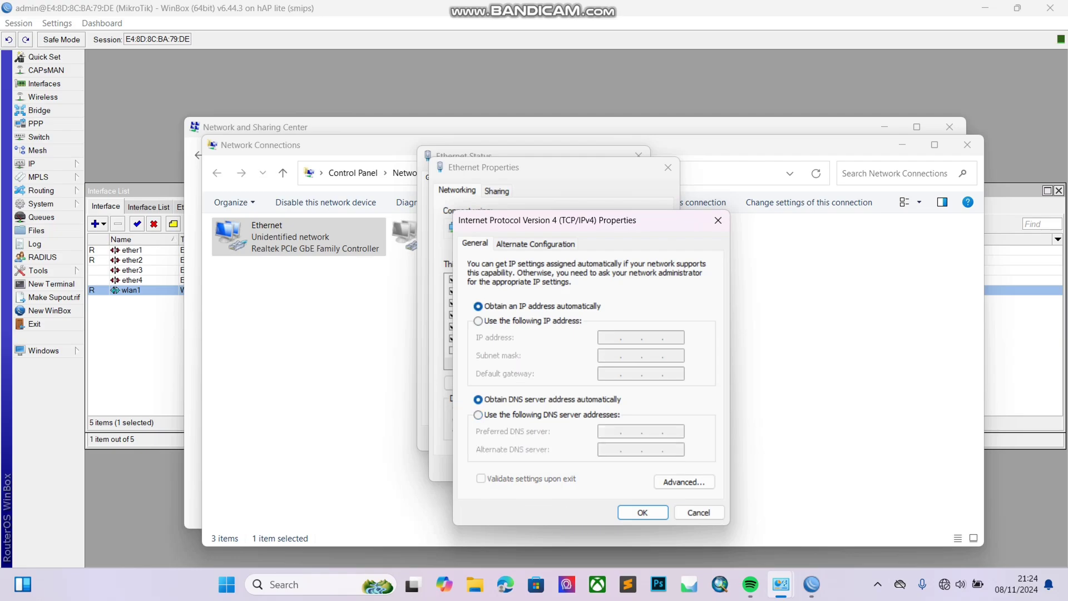
{"action": "left_click", "coordinate": [643, 512]}
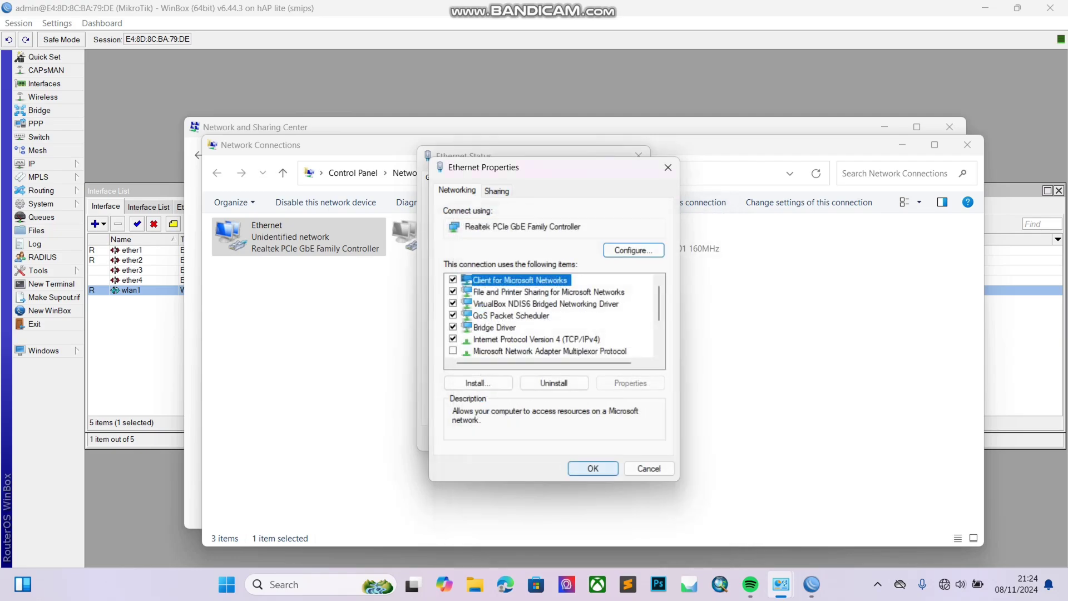
{"action": "left_click", "coordinate": [593, 468]}
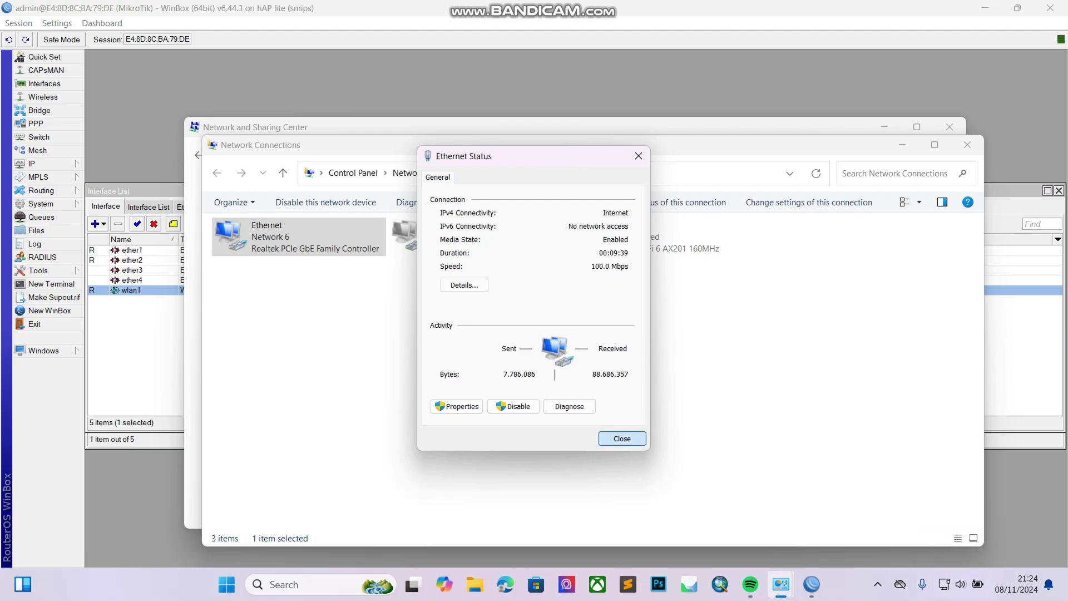
Step: Close the Ethernet Status, Network Connections and Network and Sharing Center windows
{"action": "left_click", "coordinate": [621, 439]}
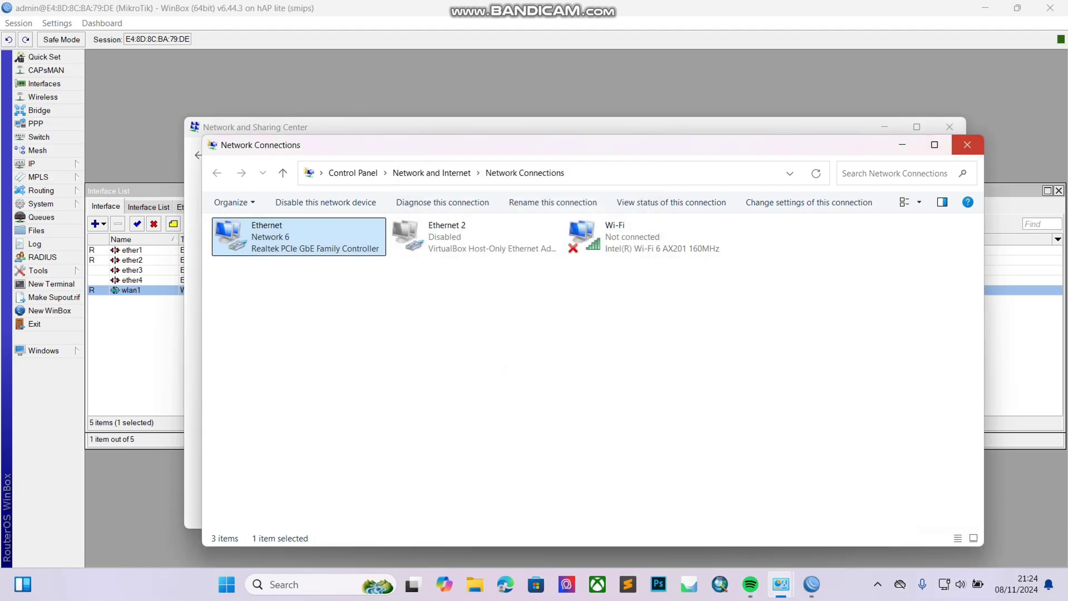
{"action": "left_click", "coordinate": [967, 144]}
{"action": "left_click", "coordinate": [949, 127]}
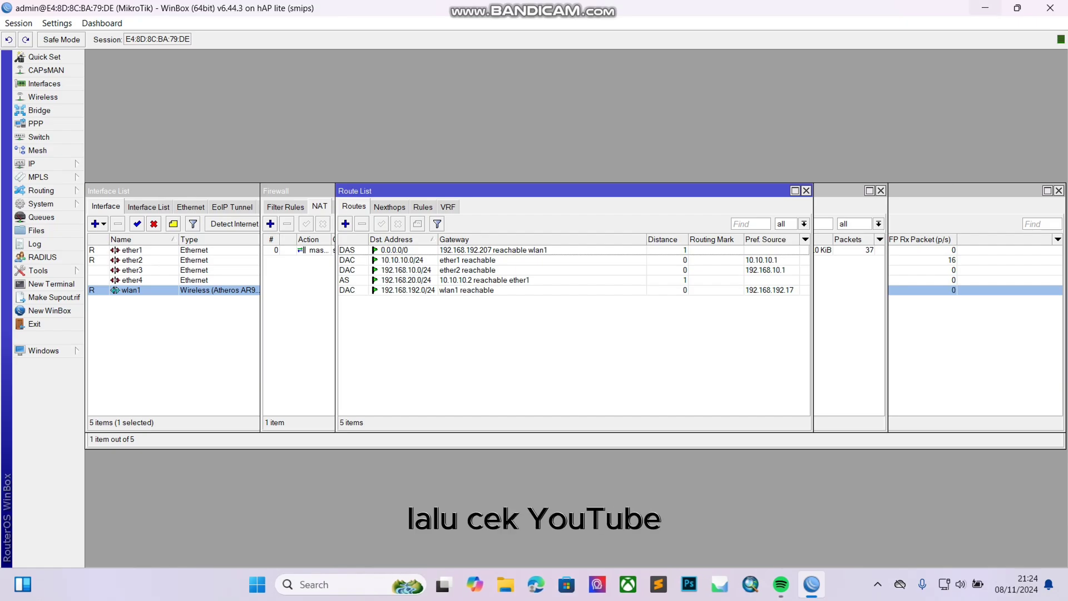
Step: Launch Chrome, run a Google search for 'yt' to verify internet access, and return to WinBox
{"action": "left_click", "coordinate": [984, 8]}
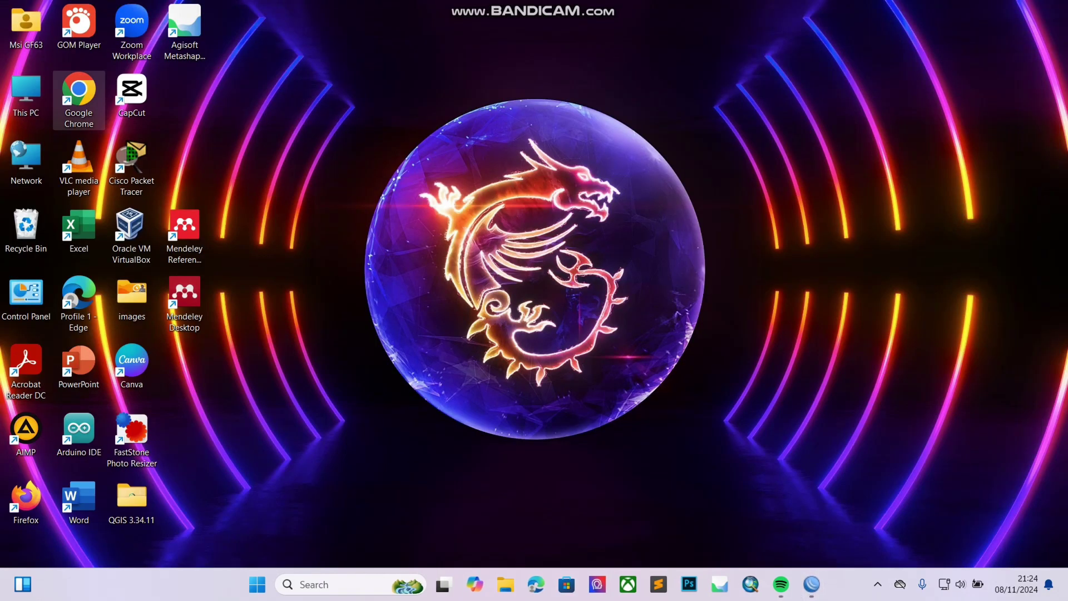
{"action": "double_click", "coordinate": [79, 95]}
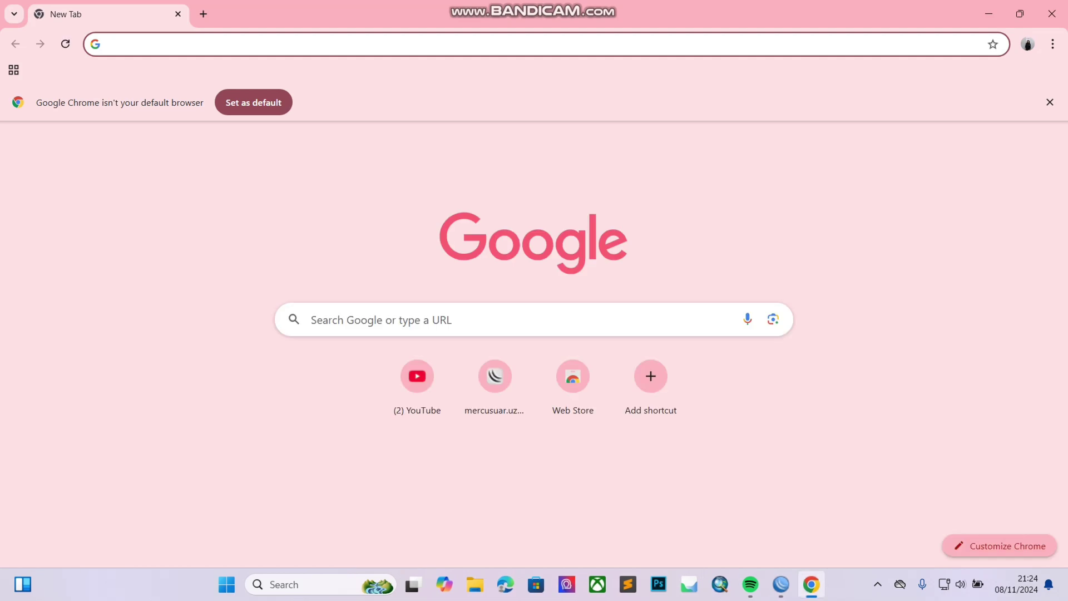
{"action": "type", "text": "yt"}
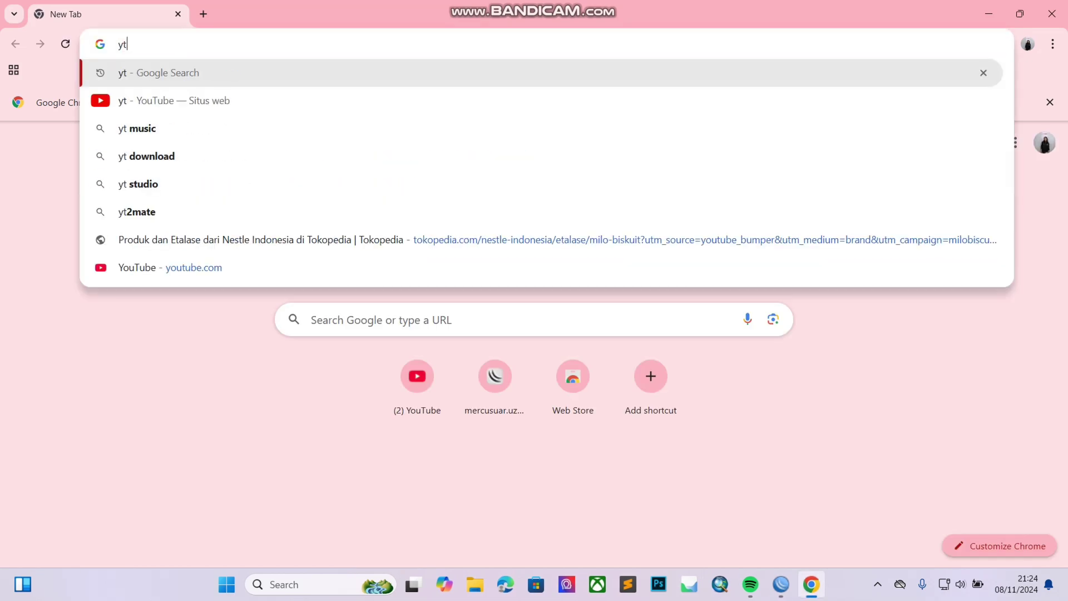
{"action": "key", "text": "Down"}
{"action": "key", "text": "Up"}
{"action": "key", "text": "Return"}
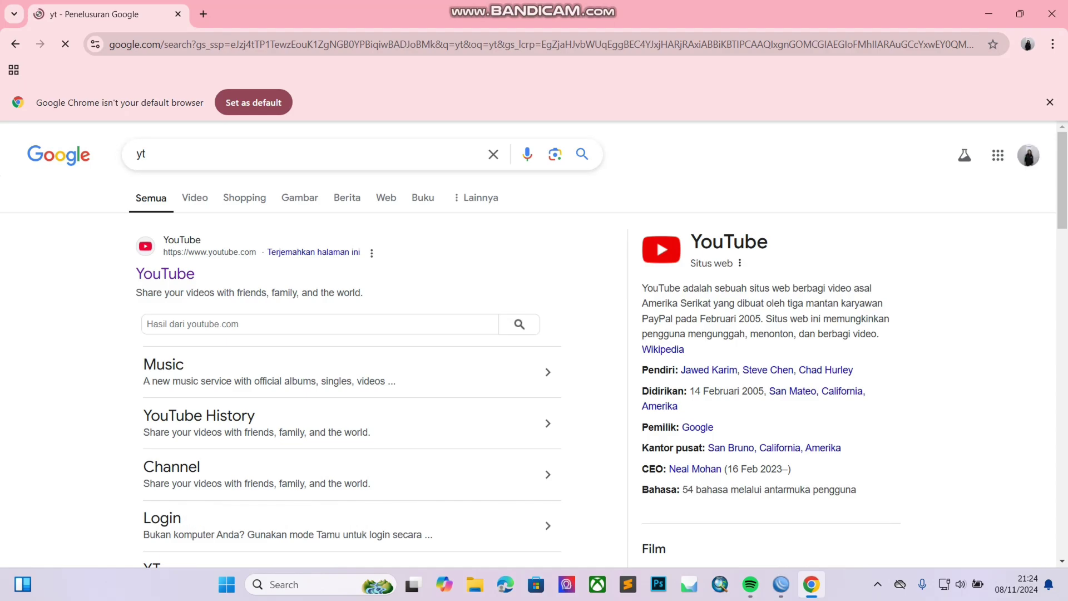
{"action": "left_click", "coordinate": [781, 584]}
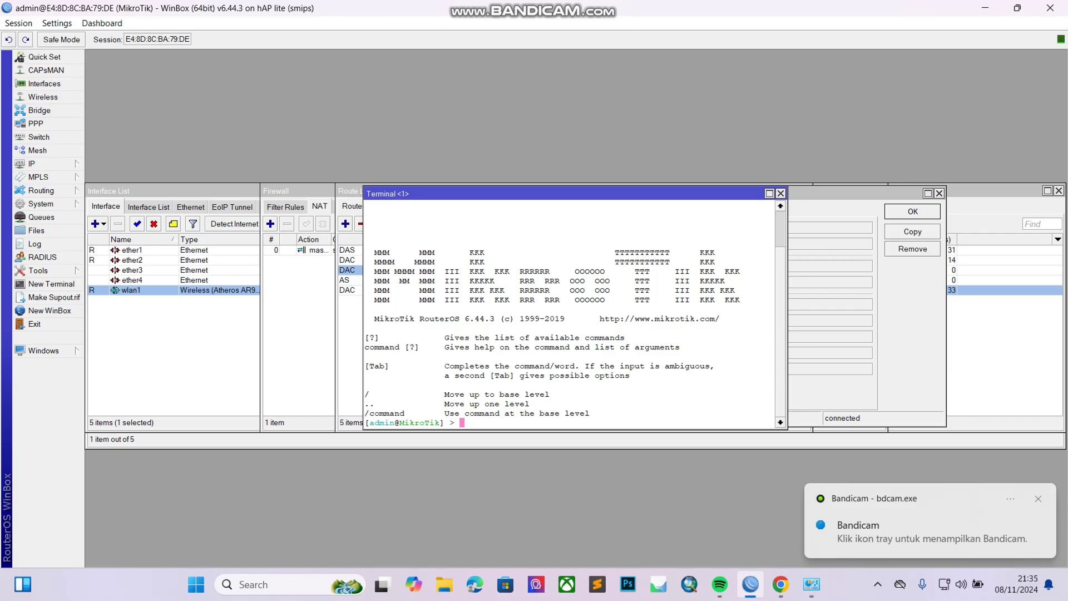
Step: Ping 10.10.10.2 from the router terminal and stop it after the replies
{"action": "type", "text": "ping "}
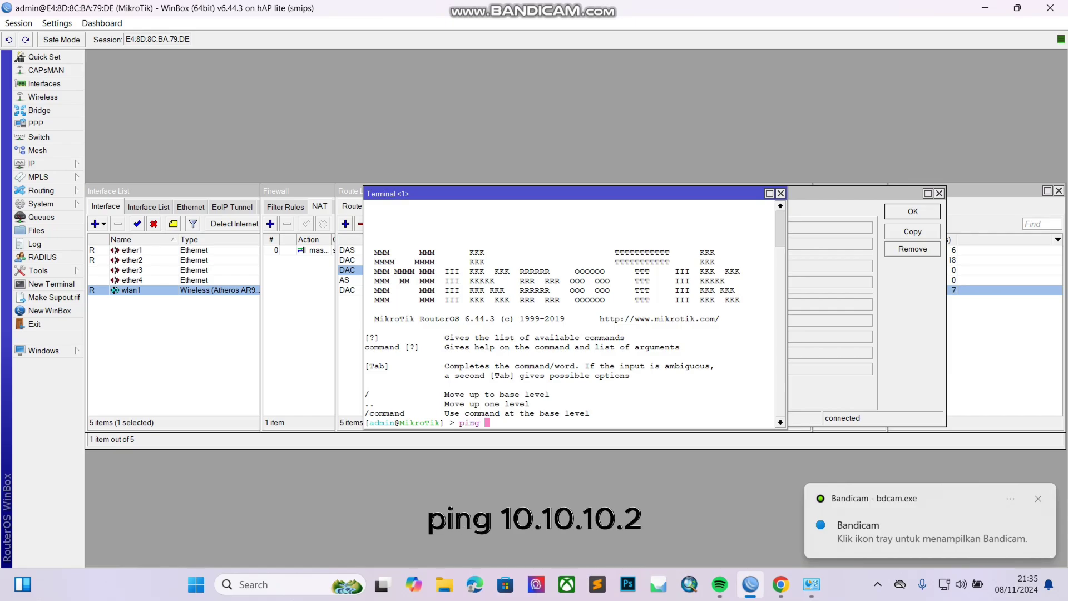
{"action": "type", "text": "10.10.10"}
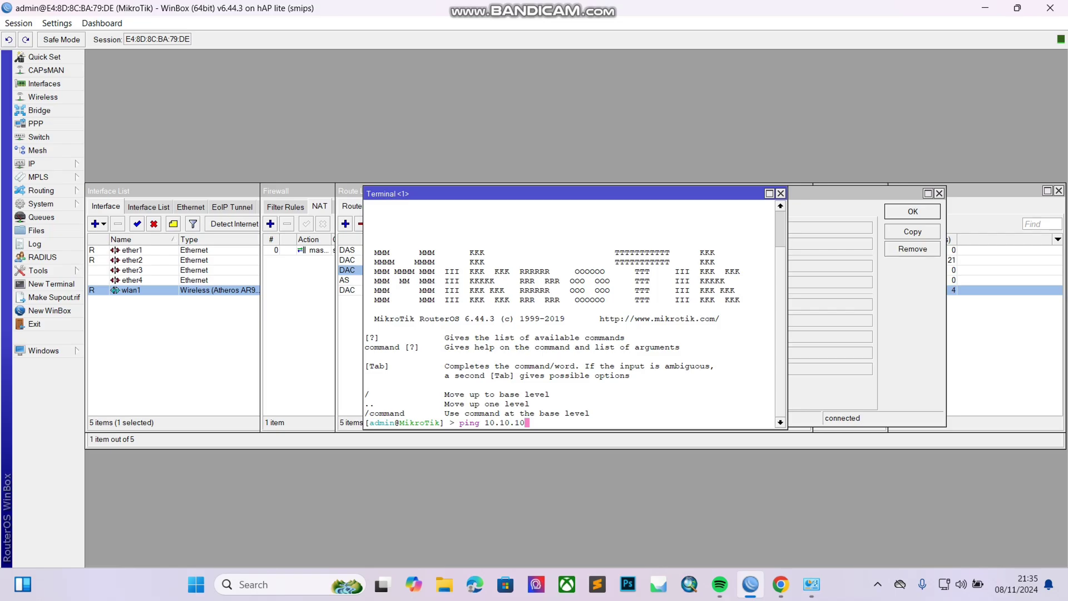
{"action": "type", "text": ".2"}
{"action": "key", "text": "Return"}
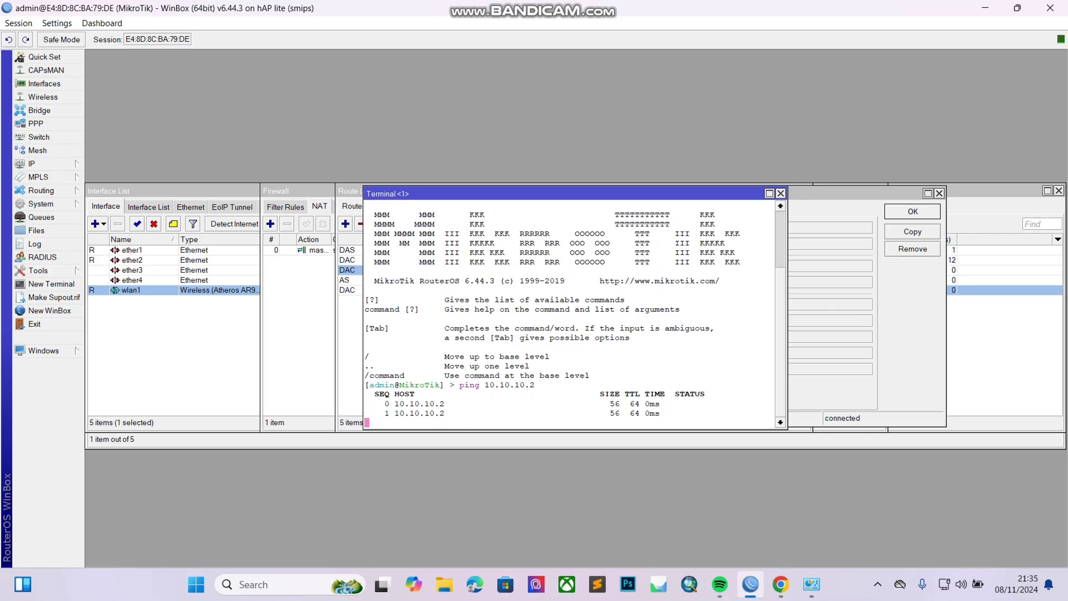
{"action": "key", "text": "ctrl+c"}
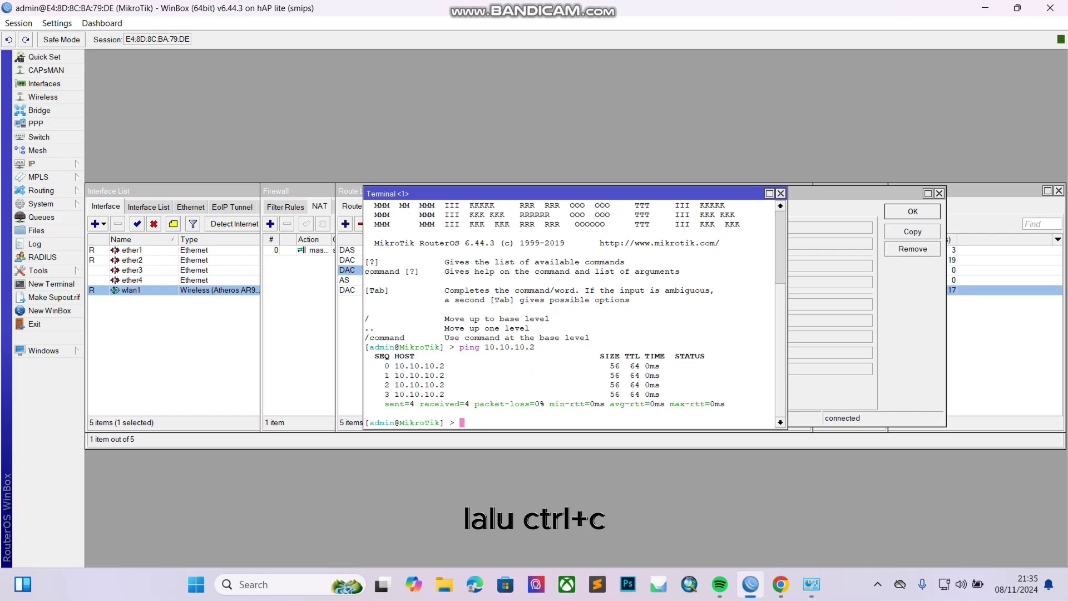
Step: Edit the recalled command to ping 192.168.20.254, then stop it after replies arrive
{"action": "key", "text": "Up"}
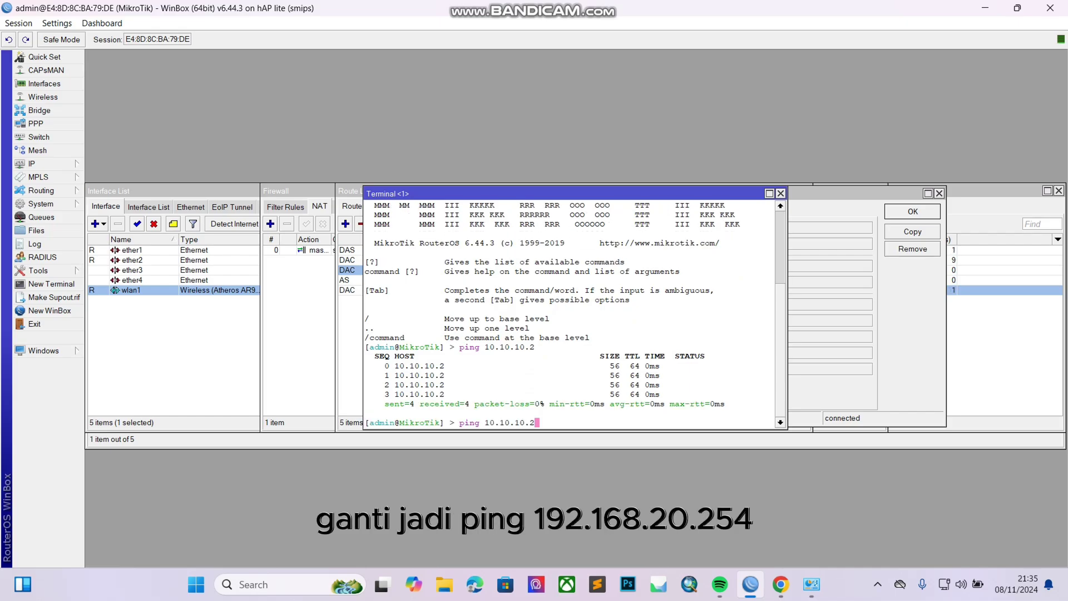
{"action": "key", "text": "BackSpace"}
{"action": "key", "text": "BackSpace"}
{"action": "key", "text": "BackSpace"}
{"action": "key", "text": "BackSpace"}
{"action": "key", "text": "BackSpace"}
{"action": "key", "text": "BackSpace"}
{"action": "key", "text": "BackSpace"}
{"action": "key", "text": "BackSpace"}
{"action": "key", "text": "BackSpace"}
{"action": "key", "text": "BackSpace"}
{"action": "type", "text": "192.16"}
{"action": "type", "text": "8"}
{"action": "type", "text": ".20."}
{"action": "type", "text": "2"}
{"action": "type", "text": "/"}
{"action": "key", "text": "BackSpace"}
{"action": "type", "text": "54"}
{"action": "key", "text": "Return"}
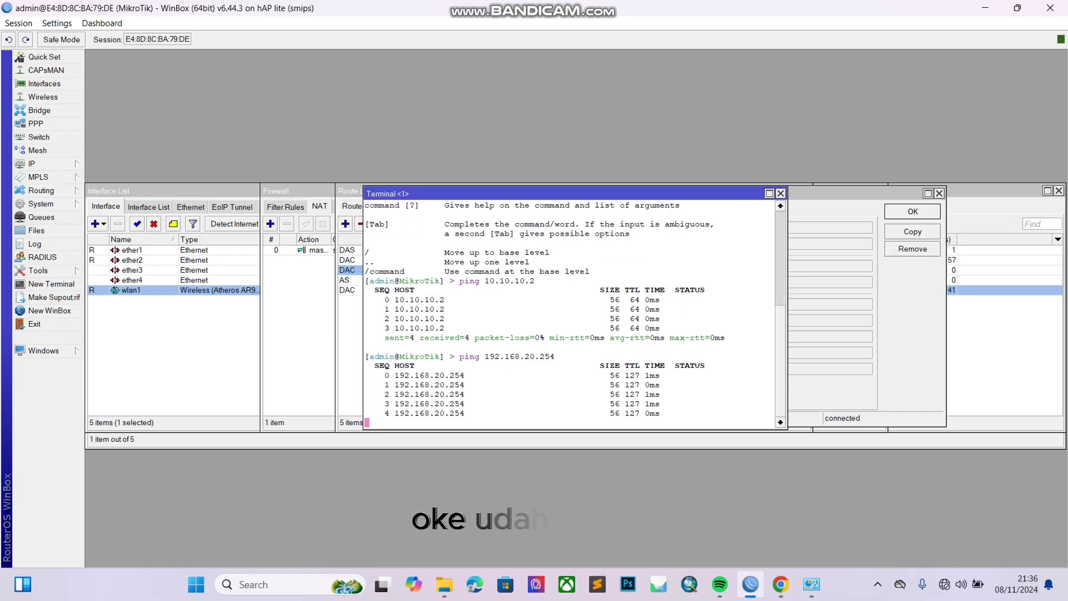
{"action": "key", "text": "ctrl+c"}
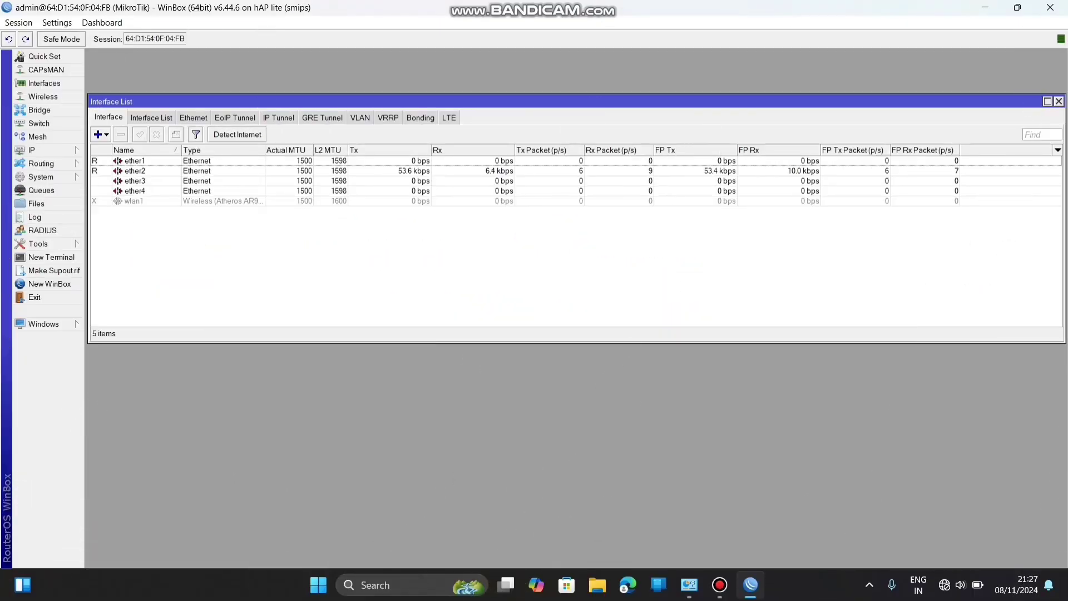
Step: Enable the disabled wlan1 interface
{"action": "left_click", "coordinate": [133, 201]}
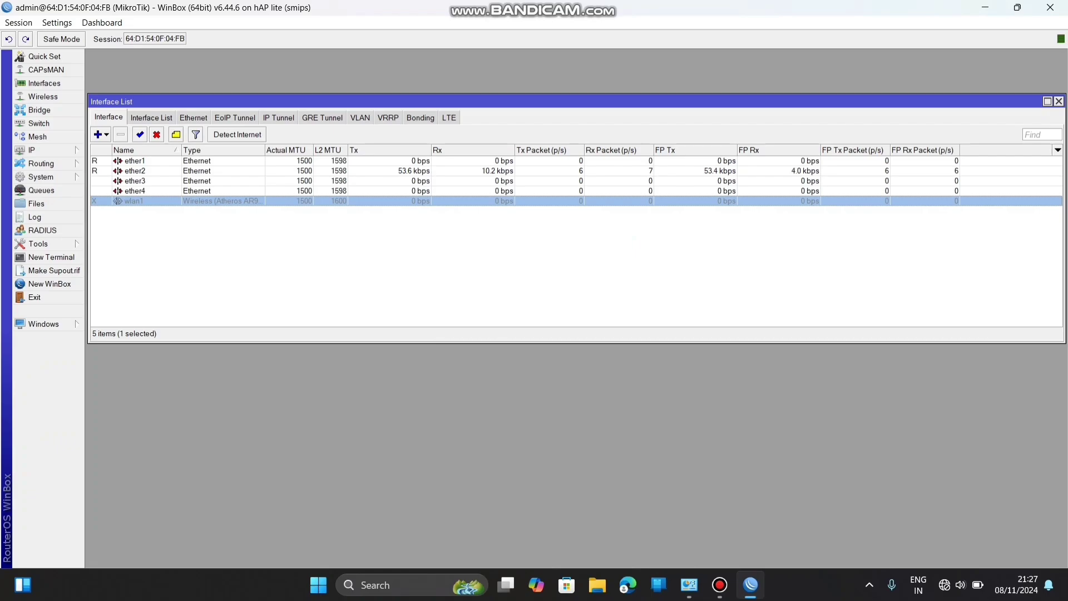
{"action": "left_click", "coordinate": [139, 134]}
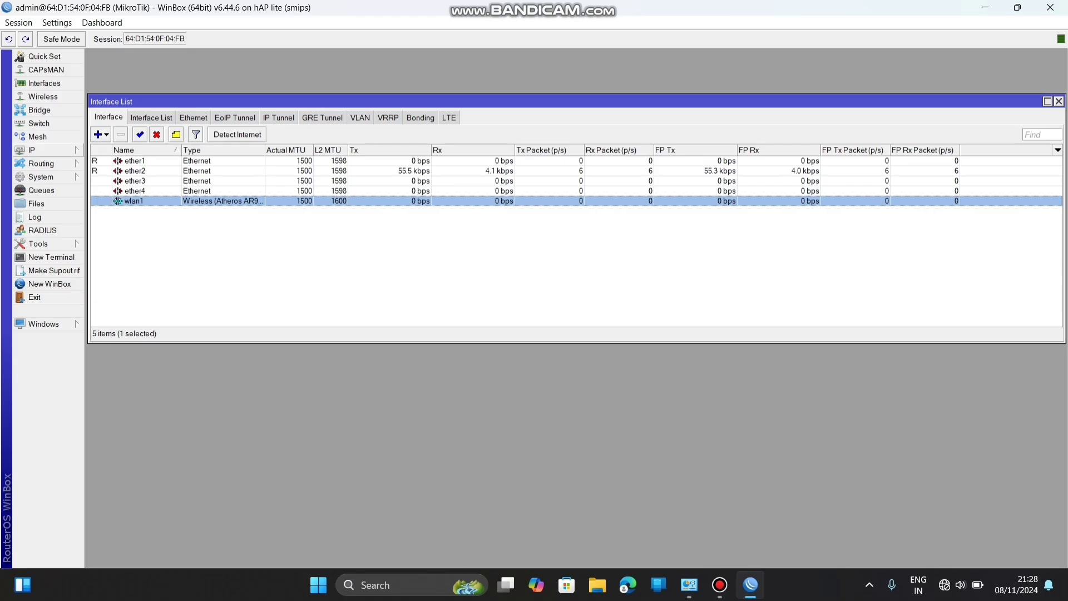
{"action": "left_click", "coordinate": [45, 151]}
{"action": "left_click", "coordinate": [111, 178]}
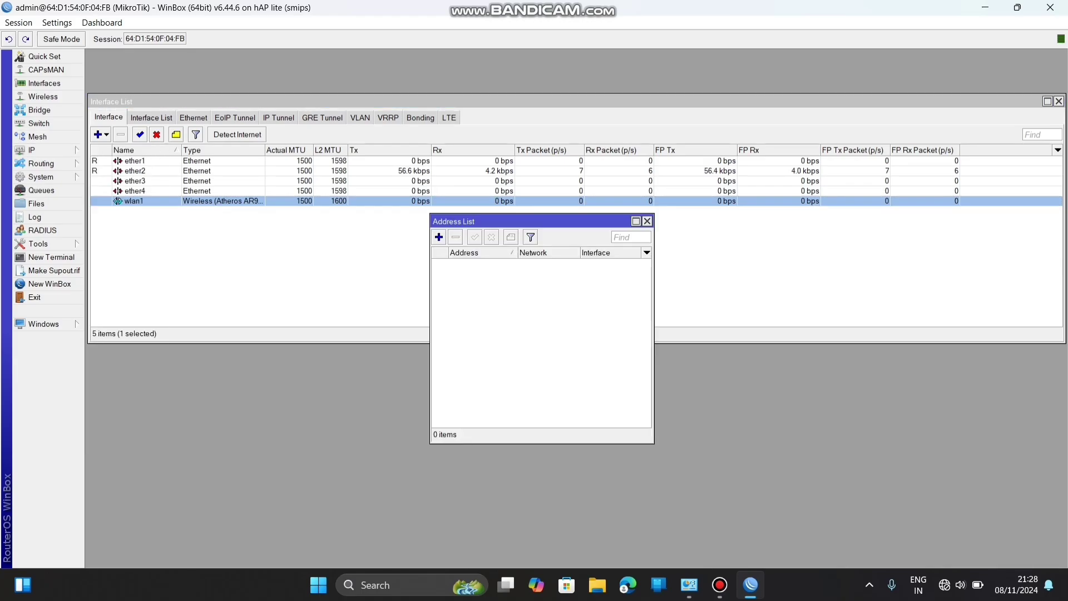
Step: Add the IP address 10.10.10.2/24 with network 10.10.10.0 on ether1
{"action": "left_click", "coordinate": [439, 237]}
{"action": "type", "text": "1"}
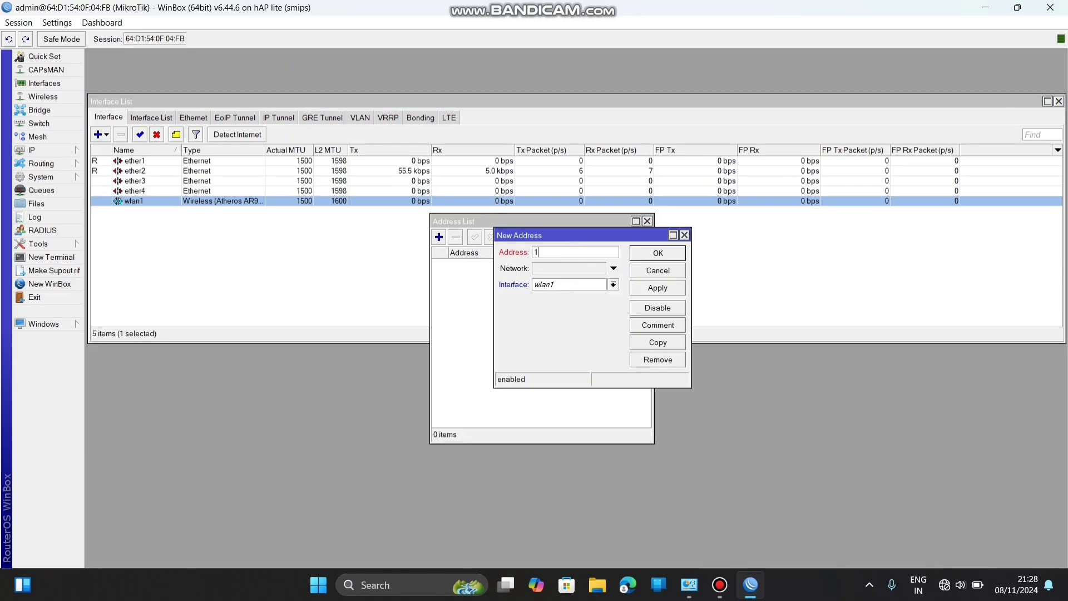
{"action": "type", "text": "0.10.10.2/24"}
{"action": "key", "text": "Tab"}
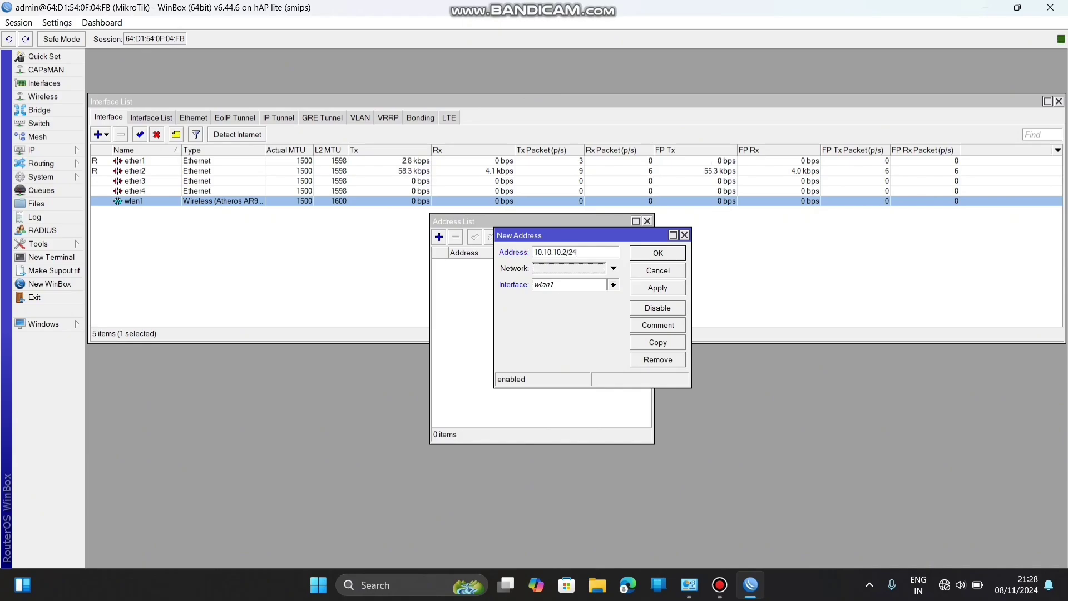
{"action": "type", "text": "1"}
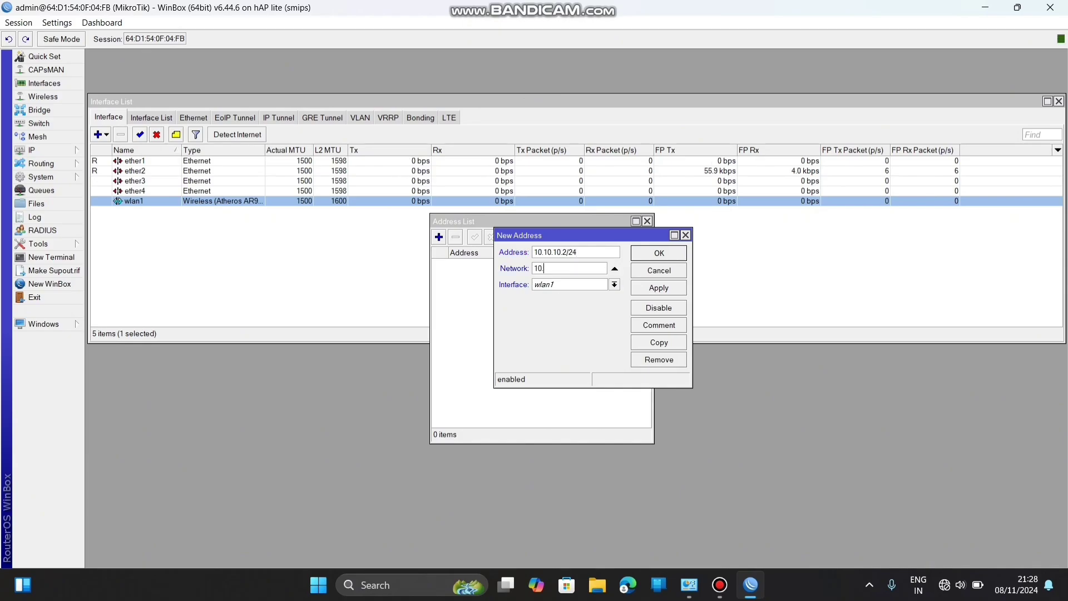
{"action": "type", "text": "0.10.10.0"}
{"action": "left_click", "coordinate": [614, 284]}
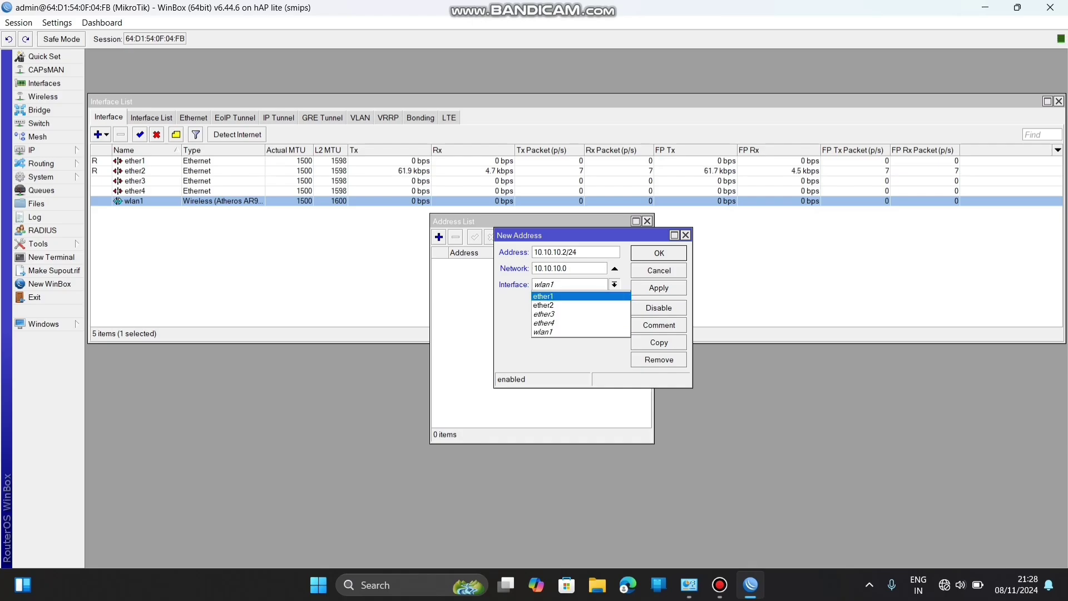
{"action": "left_click", "coordinate": [578, 296]}
{"action": "left_click", "coordinate": [659, 287]}
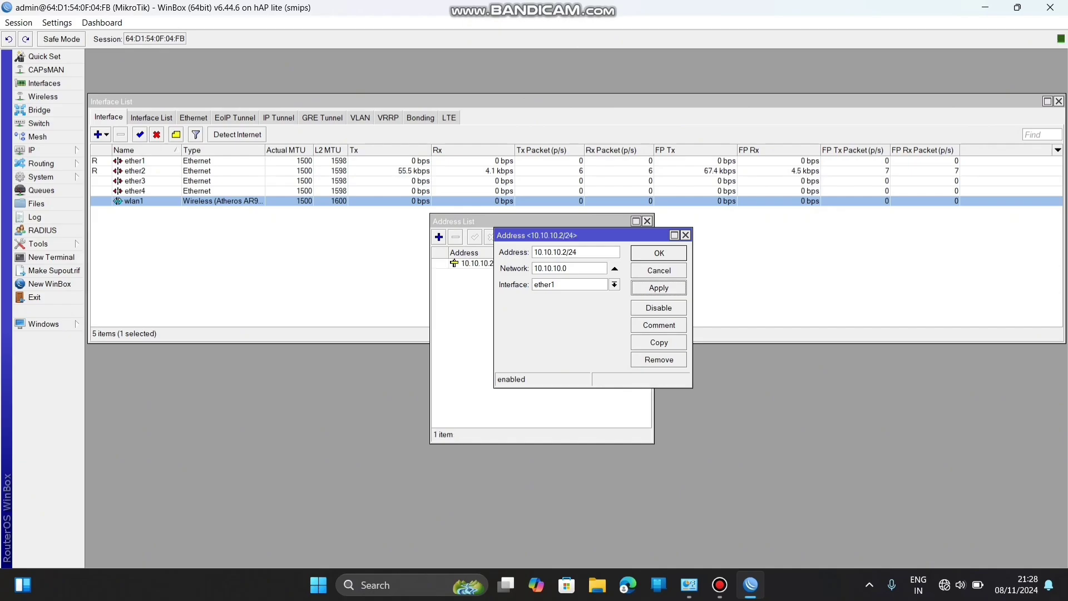
{"action": "left_click", "coordinate": [659, 252]}
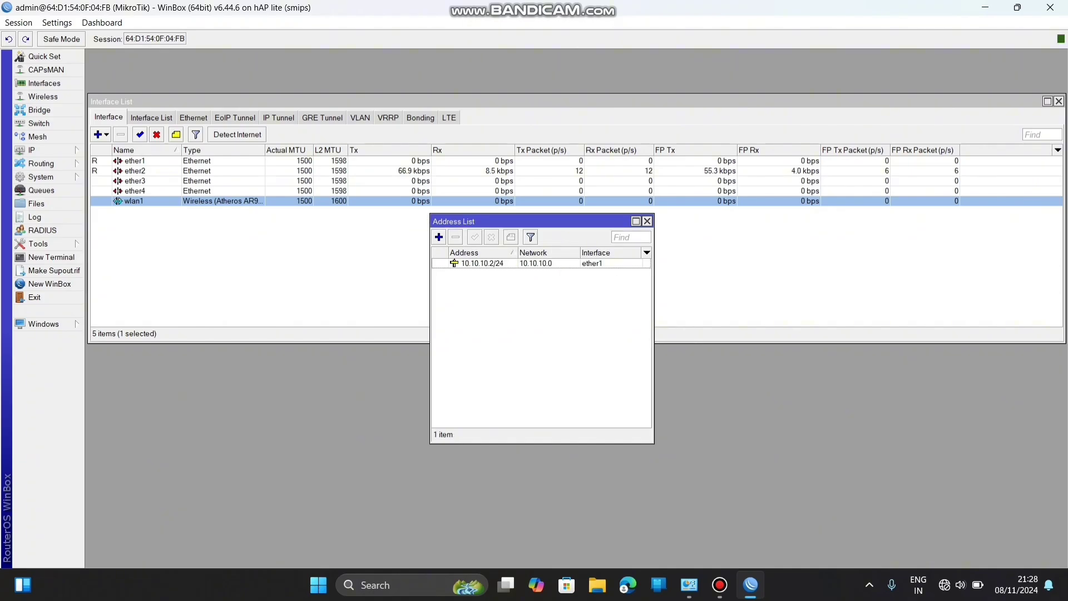
{"action": "left_click", "coordinate": [438, 237]}
Step: Add address 192.168.20.1/24 with network 192.168.20.0 on ether2
{"action": "type", "text": "1"}
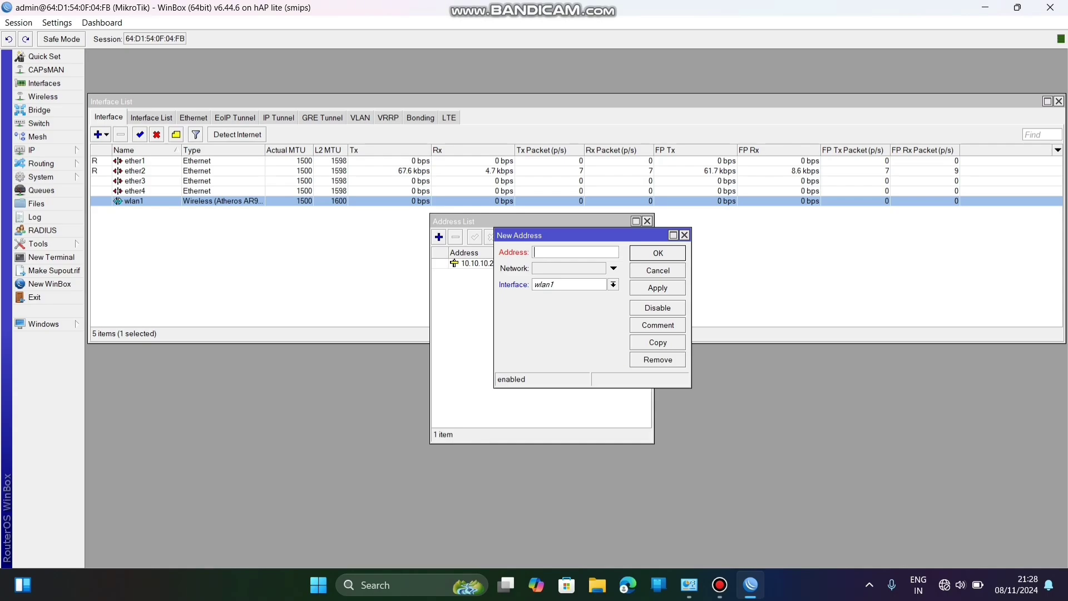
{"action": "type", "text": "92.168.2"}
{"action": "key", "text": "BackSpace"}
{"action": "key", "text": "BackSpace"}
{"action": "key", "text": "BackSpace"}
{"action": "type", "text": "20/24"}
{"action": "left_click", "coordinate": [613, 268]}
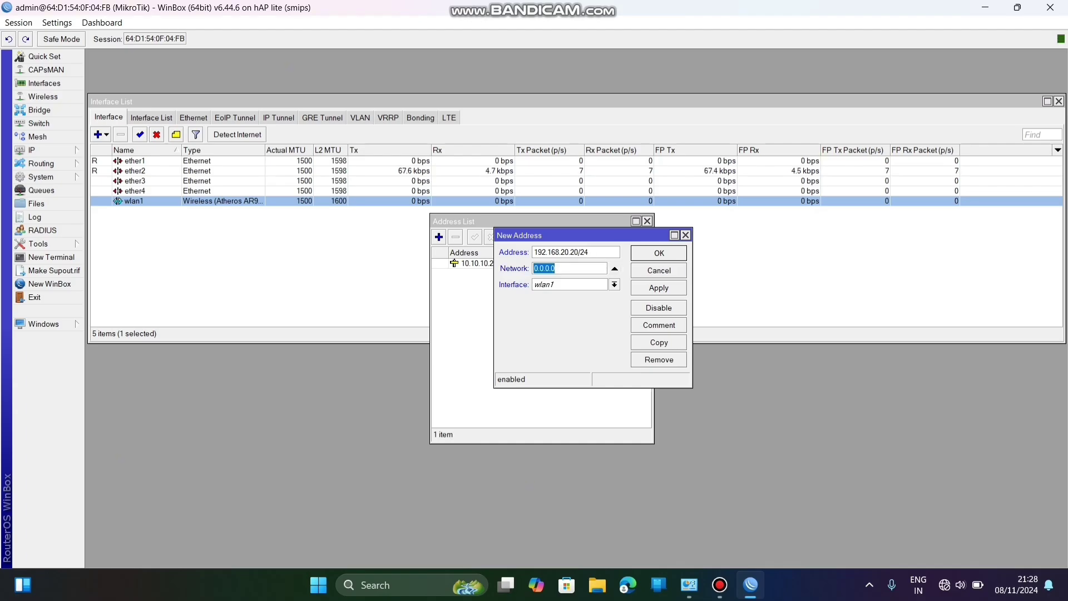
{"action": "type", "text": "192.168.20.0"}
{"action": "left_click", "coordinate": [614, 285]}
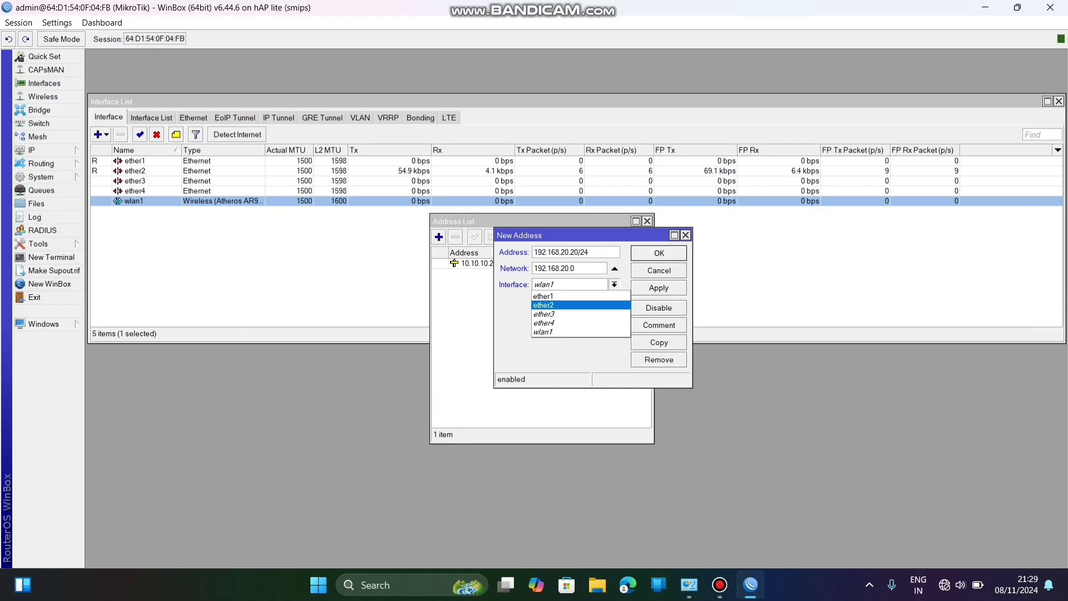
{"action": "key", "text": "Return"}
{"action": "left_click", "coordinate": [578, 252]}
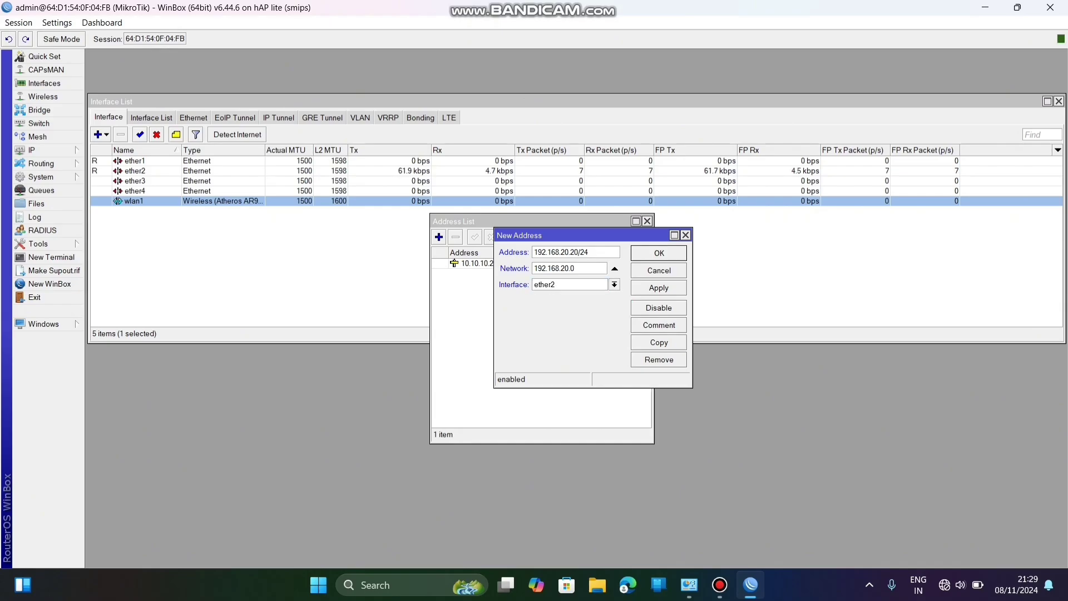
{"action": "key", "text": "BackSpace"}
{"action": "key", "text": "BackSpace"}
{"action": "type", "text": "1"}
{"action": "left_click", "coordinate": [658, 288]}
{"action": "left_click", "coordinate": [658, 252]}
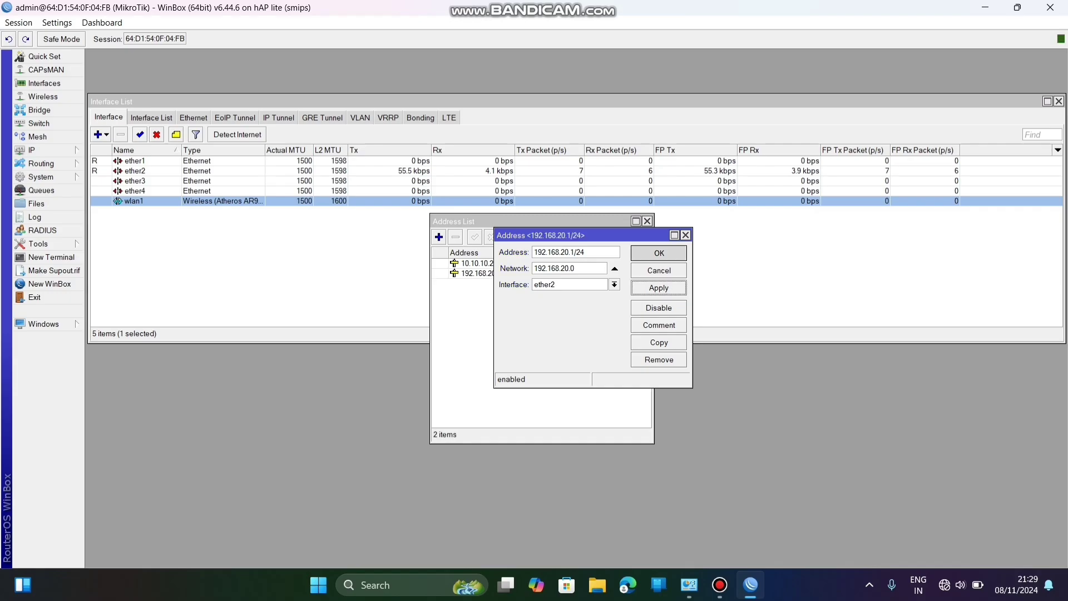
Step: Add address 20.20.20.20/24 on wlan1
{"action": "left_click", "coordinate": [439, 237]}
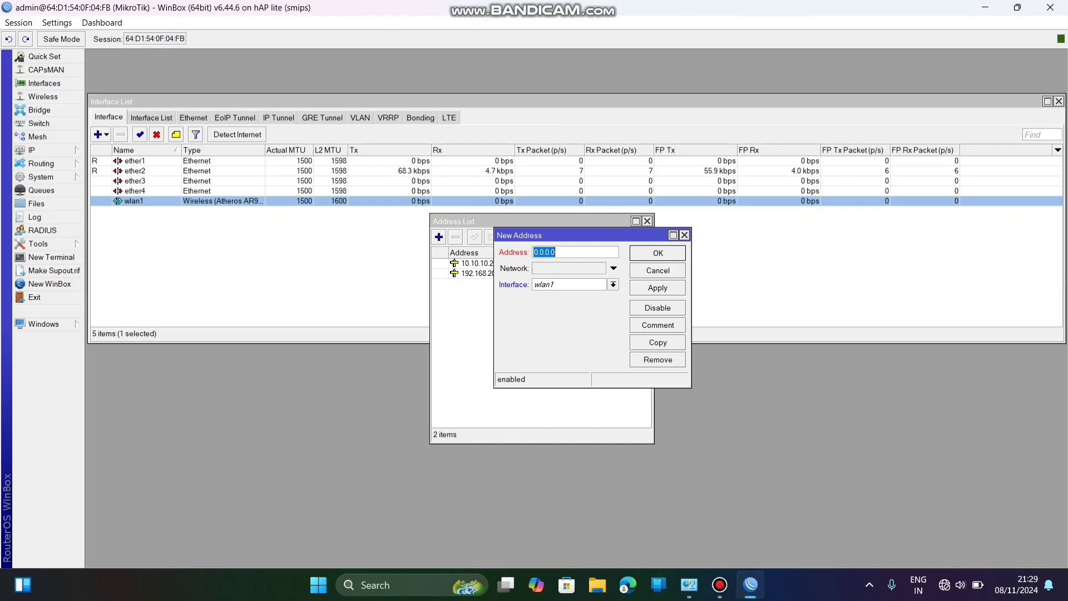
{"action": "type", "text": "20"}
{"action": "type", "text": ".20.20.20"}
{"action": "type", "text": "/1"}
{"action": "type", "text": "24"}
{"action": "left_click", "coordinate": [658, 287]}
{"action": "left_click", "coordinate": [659, 253]}
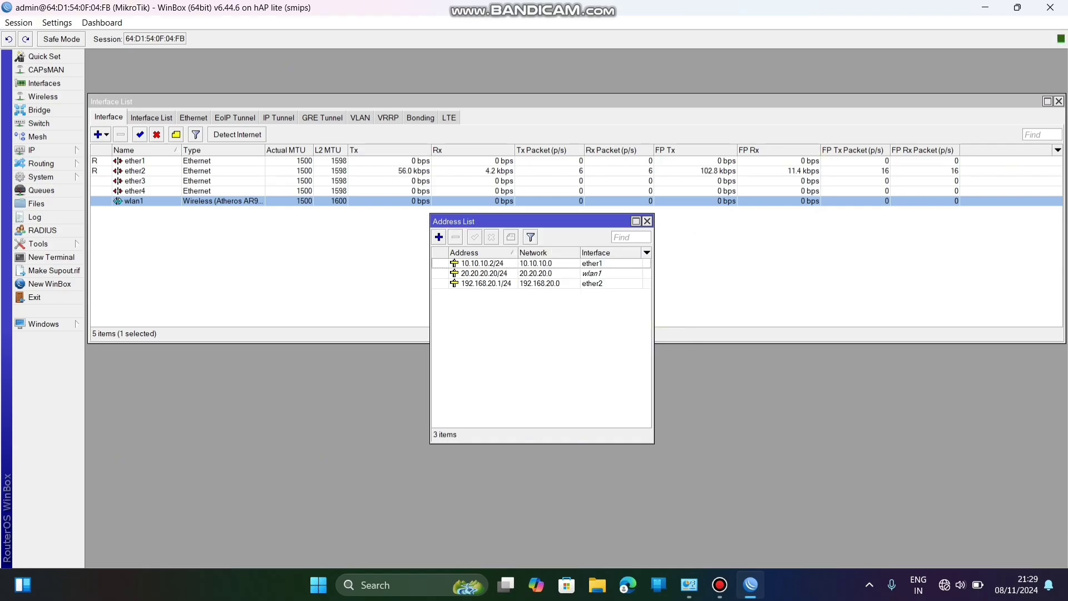
{"action": "left_click", "coordinate": [44, 150]}
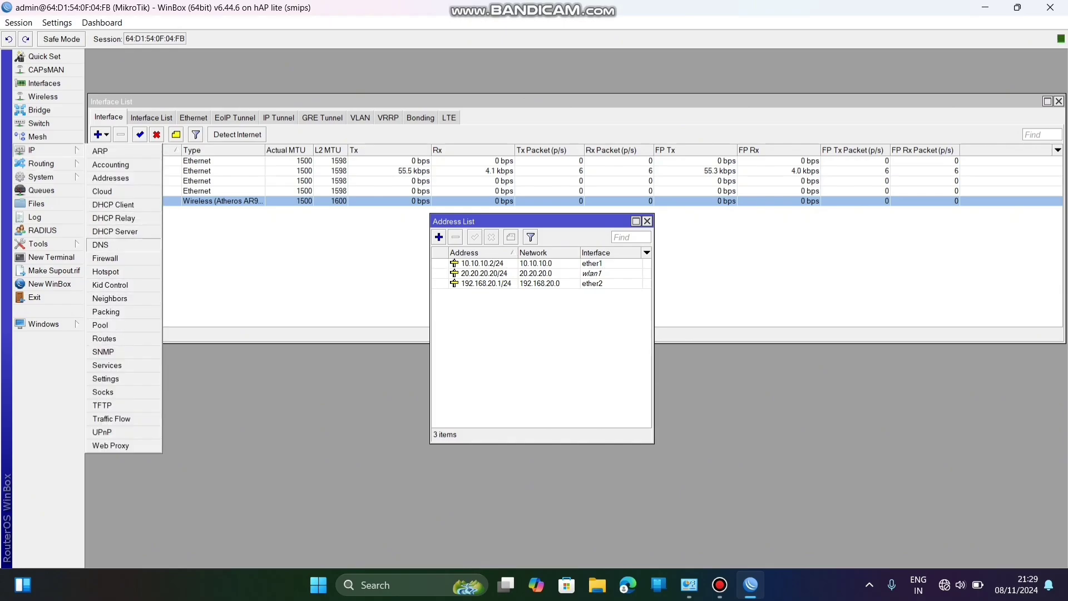
Step: In IP > DNS, enter servers 8.8.8.8 and 8.8.4.4 and apply
{"action": "left_click", "coordinate": [100, 244]}
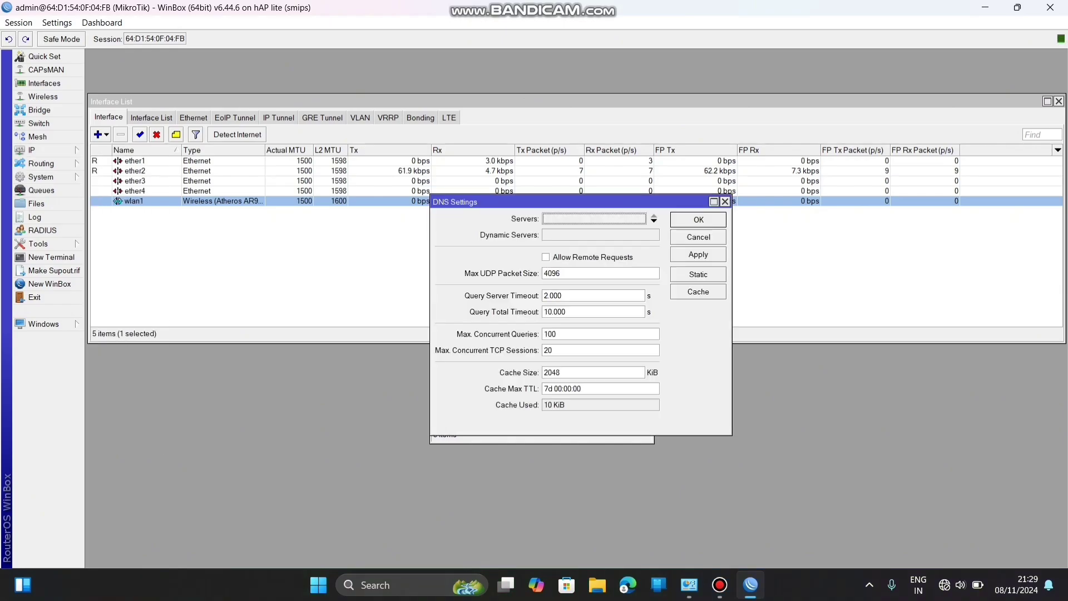
{"action": "type", "text": "8"}
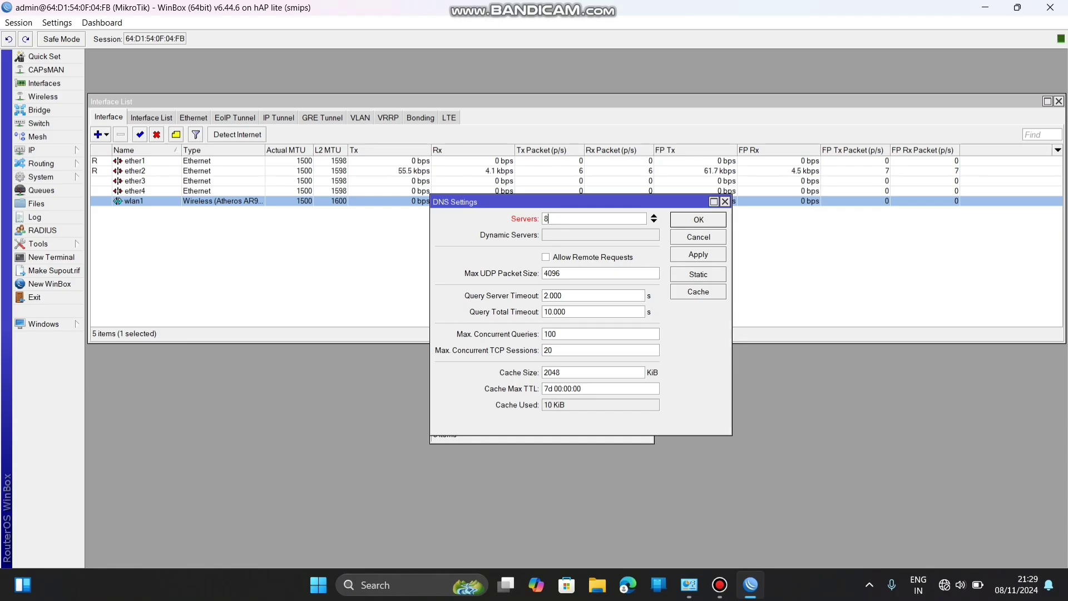
{"action": "type", "text": ".8.8.8"}
{"action": "key", "text": "Tab"}
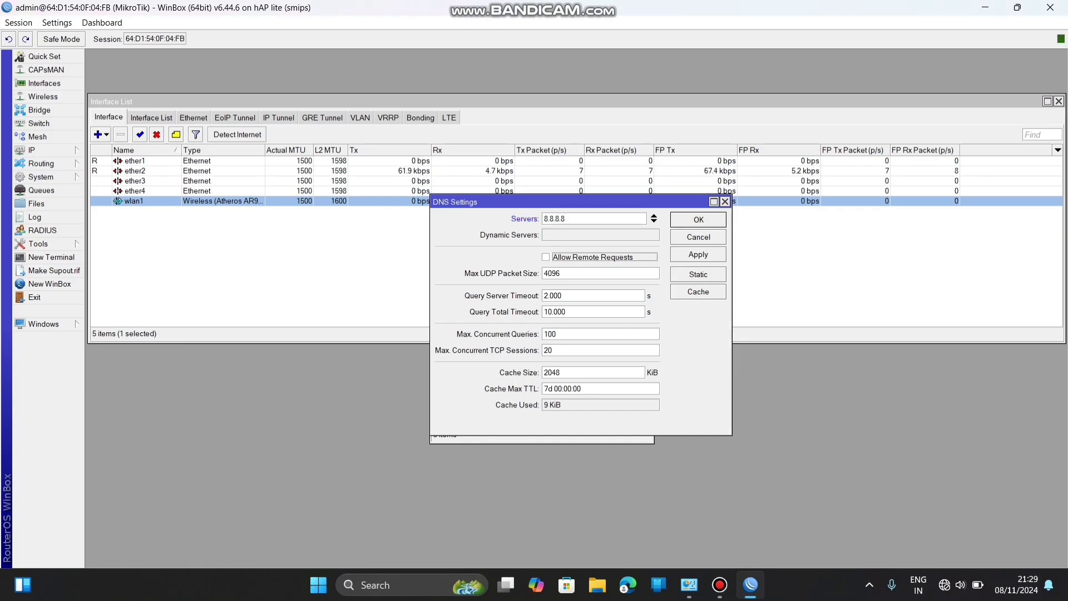
{"action": "left_click", "coordinate": [654, 222]}
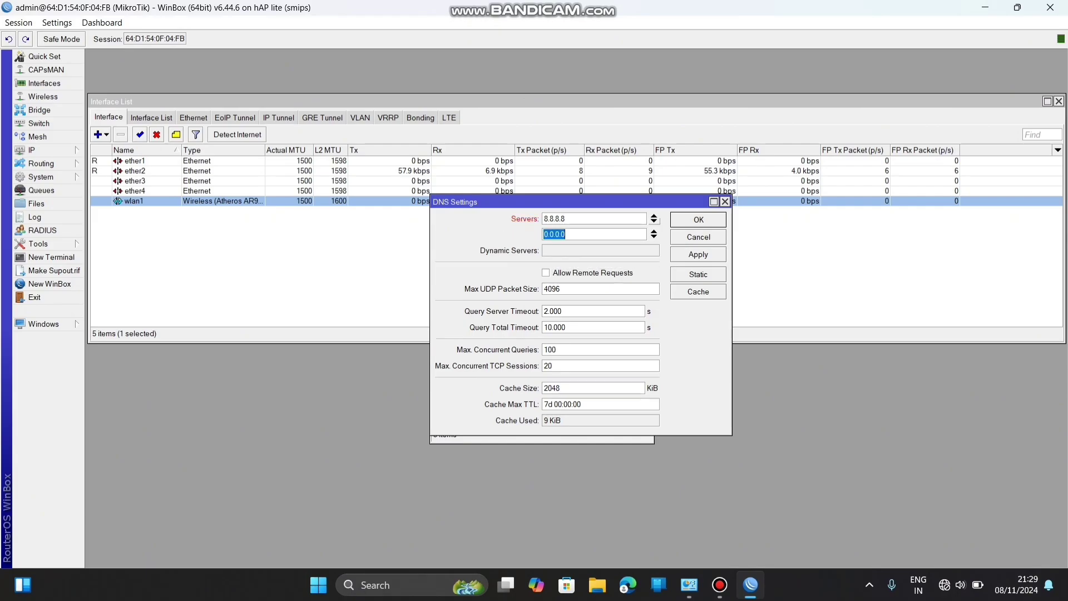
{"action": "type", "text": "8.8.2"}
{"action": "key", "text": "BackSpace"}
{"action": "type", "text": "4.4"}
{"action": "left_click", "coordinate": [698, 254]}
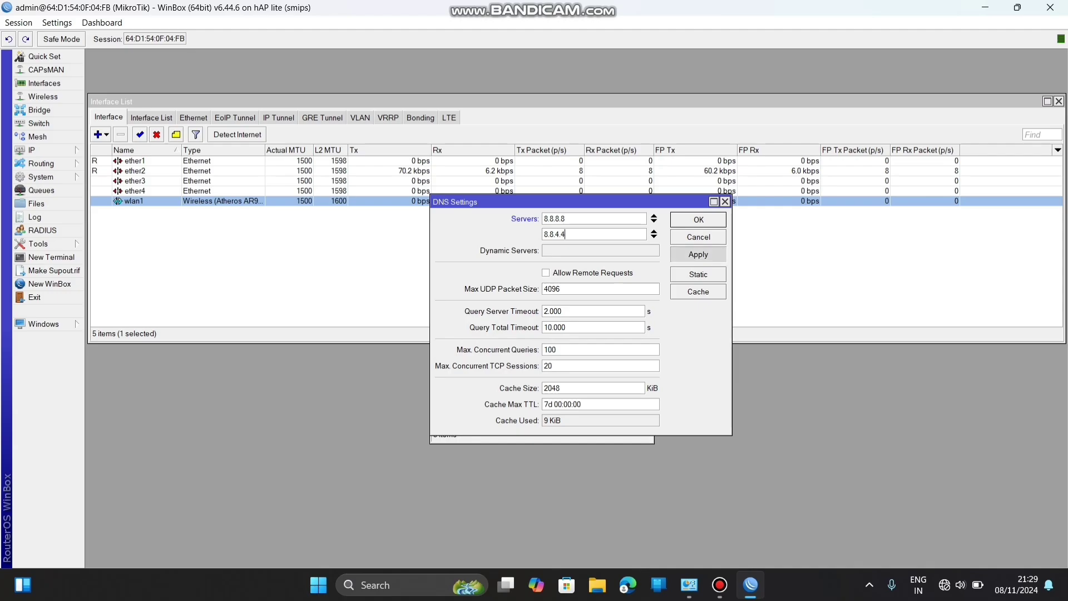
{"action": "left_click", "coordinate": [698, 219]}
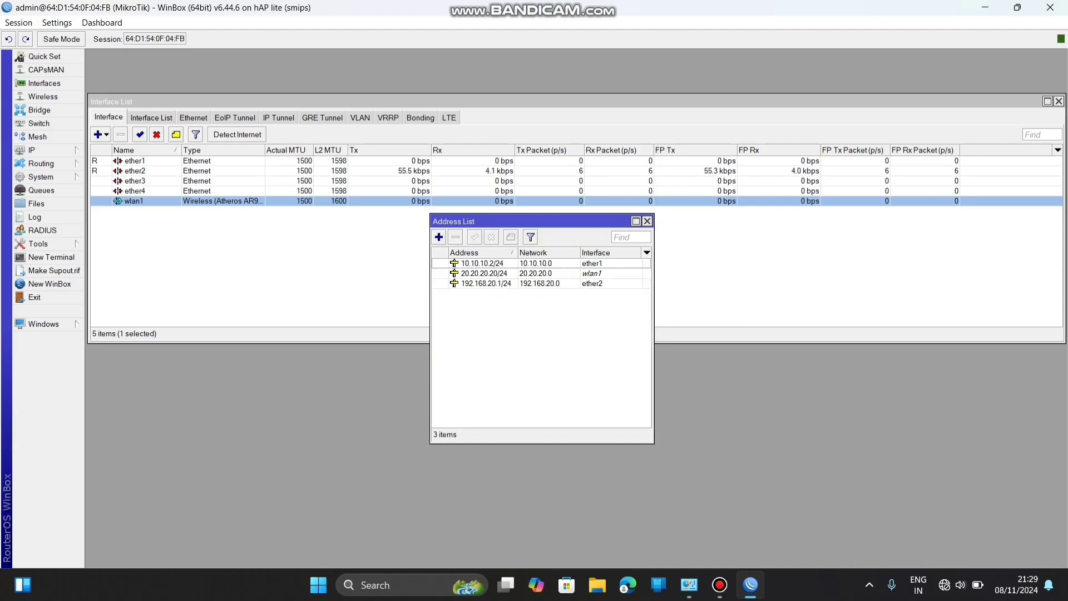
{"action": "left_click", "coordinate": [34, 150]}
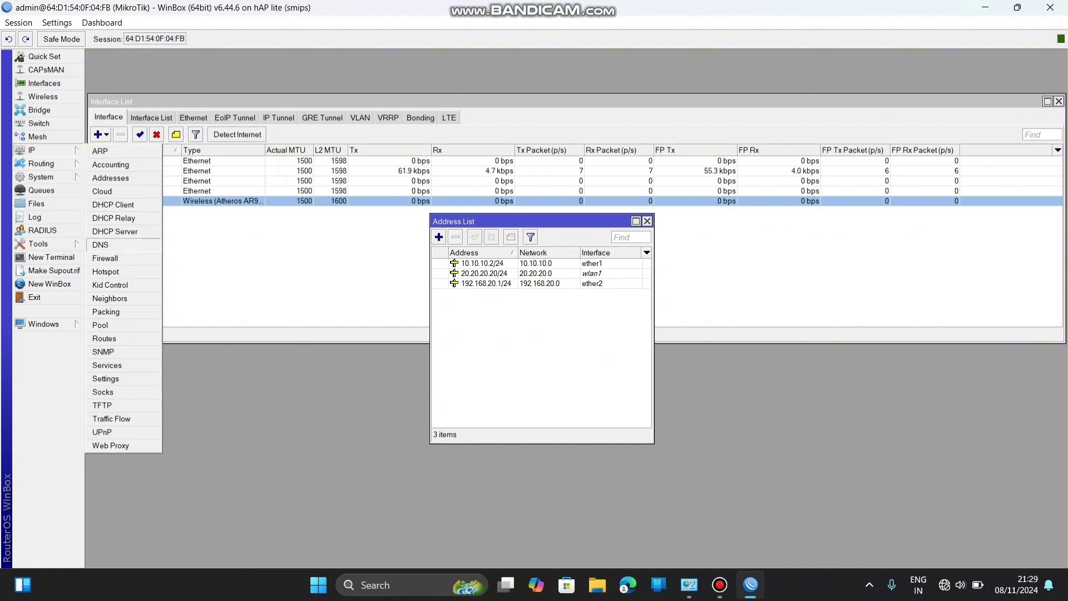
Step: Run DHCP Setup on ether2 with default pool and DNS and a 1d 00:00:00 lease
{"action": "left_click", "coordinate": [115, 231]}
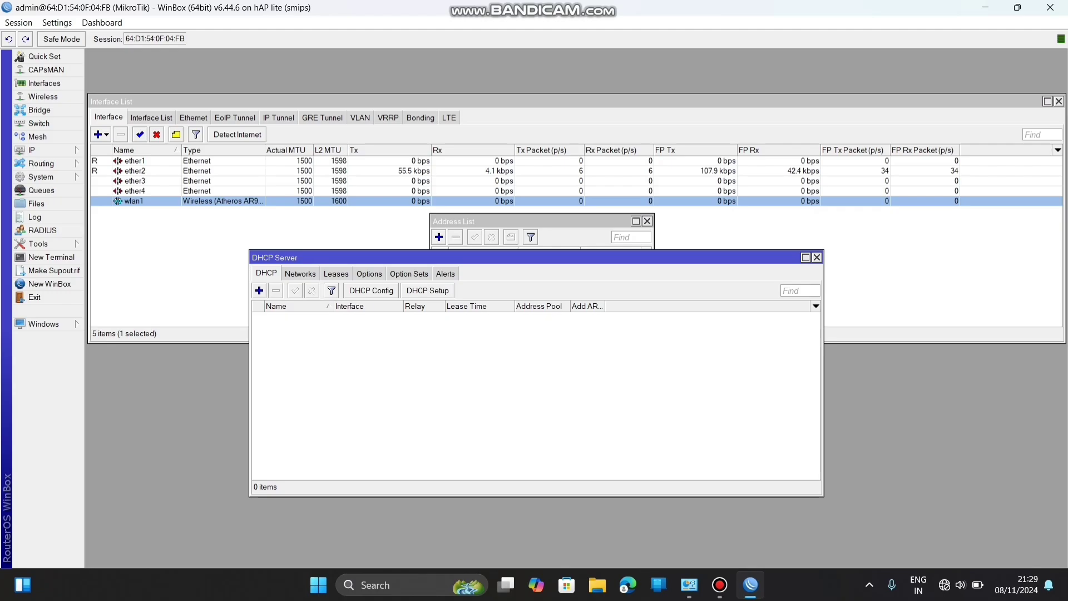
{"action": "left_click", "coordinate": [427, 291]}
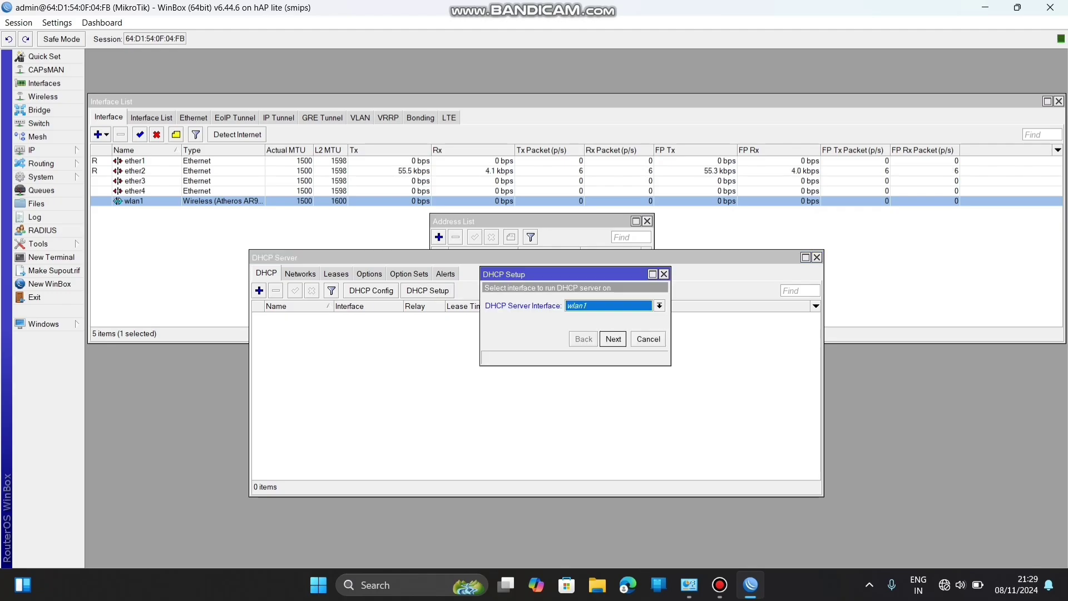
{"action": "left_click", "coordinate": [659, 305]}
{"action": "left_click", "coordinate": [579, 326]}
{"action": "key", "text": "Return"}
{"action": "key", "text": "Return"}
{"action": "key", "text": "Return"}
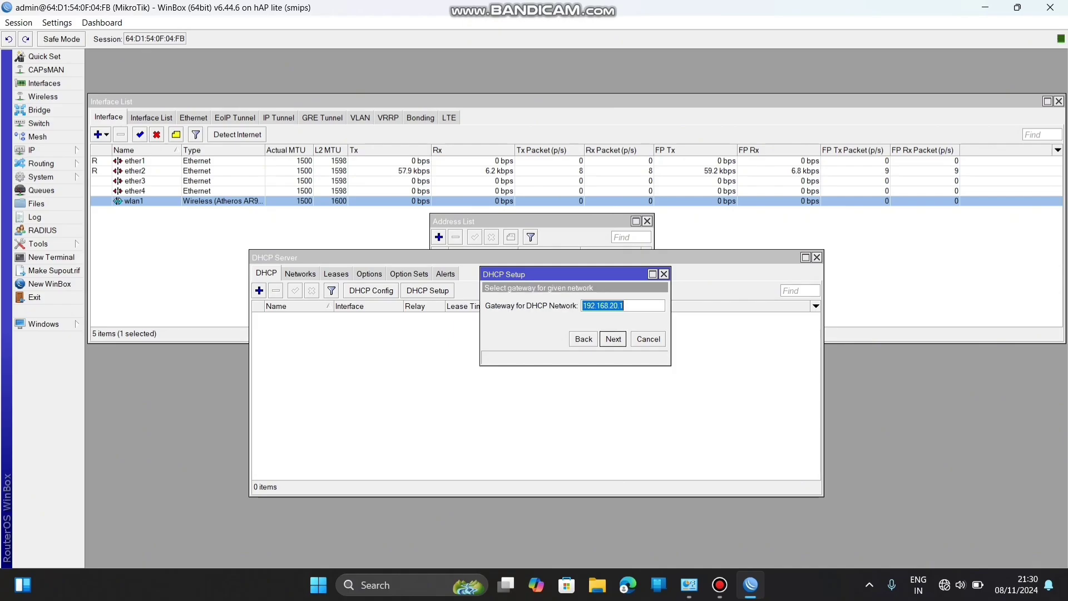
{"action": "key", "text": "Return"}
{"action": "key", "text": "Return"}
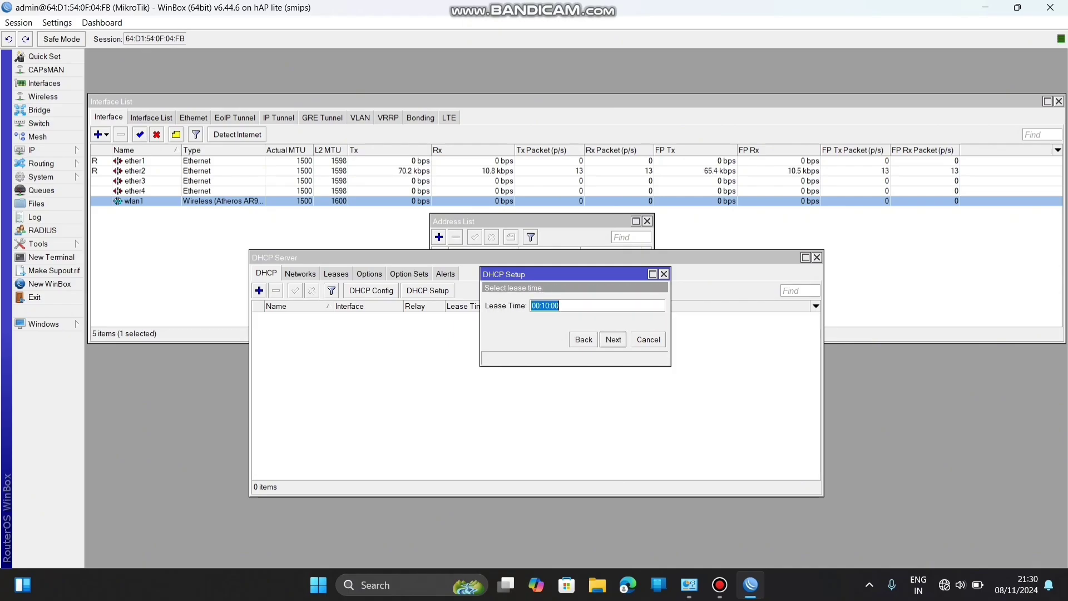
{"action": "key", "text": "BackSpace"}
{"action": "type", "text": "1d 00:"}
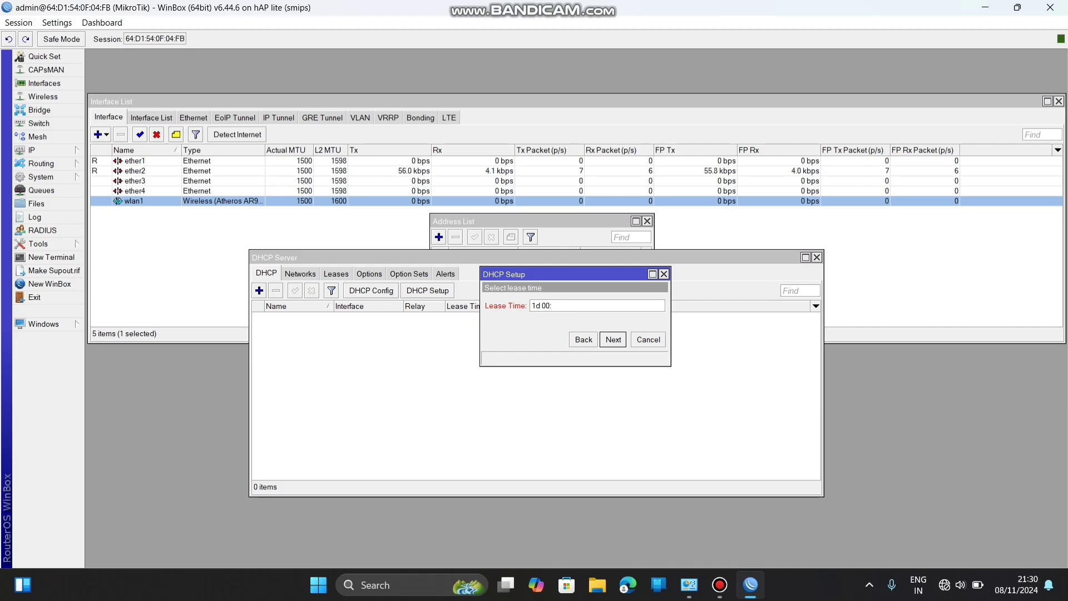
{"action": "type", "text": "00:00"}
{"action": "key", "text": "Return"}
{"action": "key", "text": "Return"}
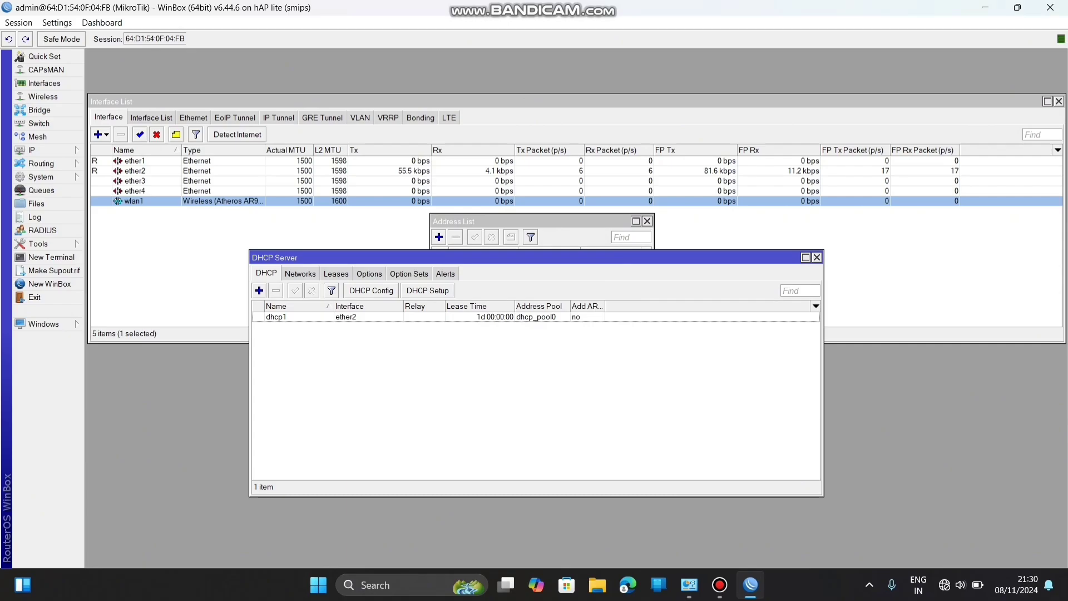
Step: Add a srcnat NAT rule with action masquerade, then close the Firewall window
{"action": "left_click", "coordinate": [33, 150]}
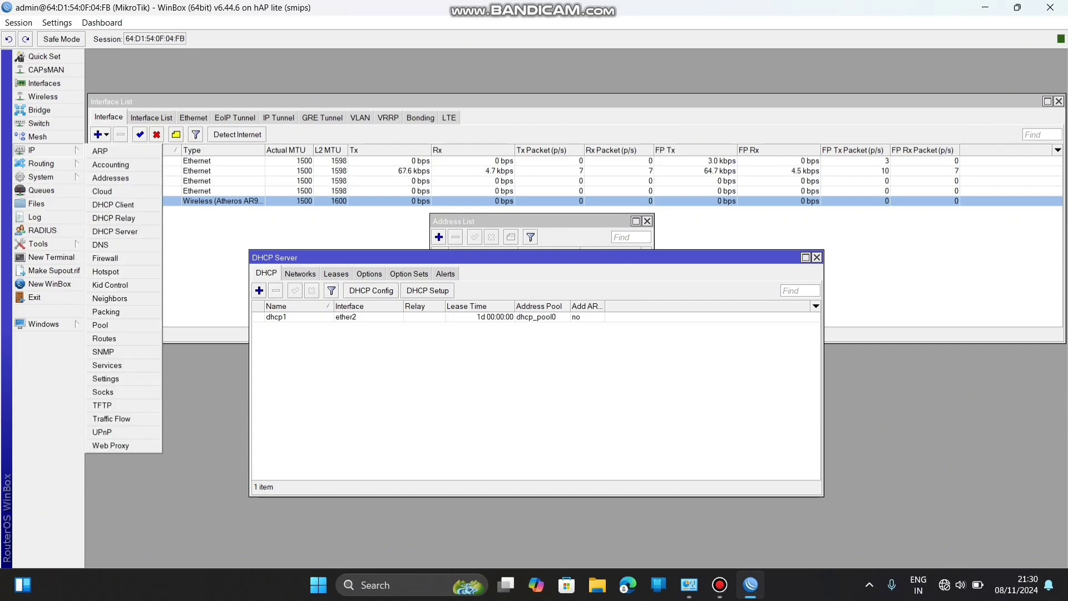
{"action": "left_click", "coordinate": [105, 258]}
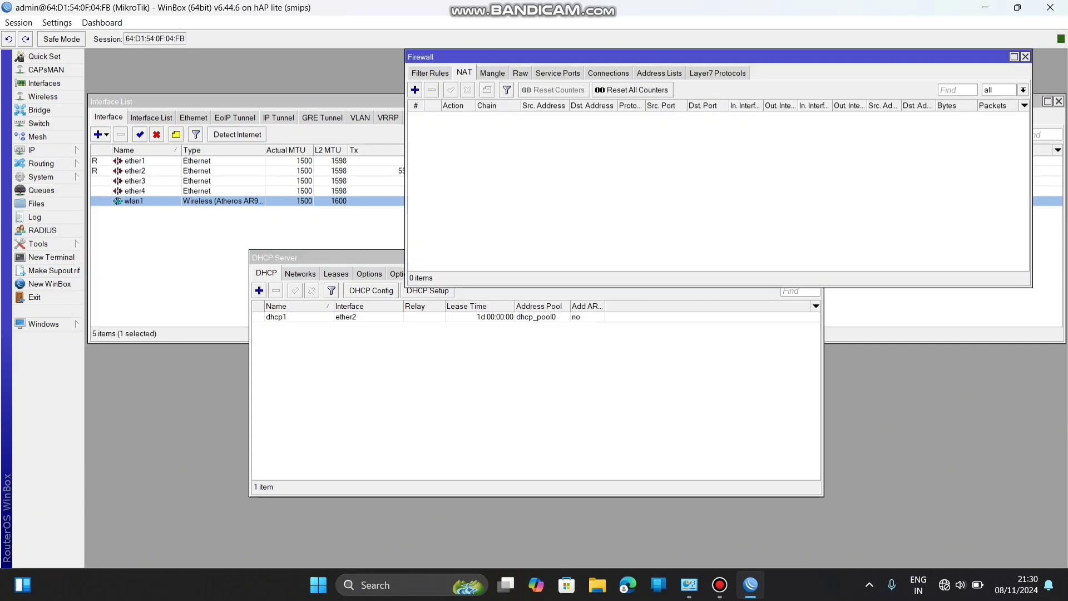
{"action": "left_click", "coordinate": [414, 89]}
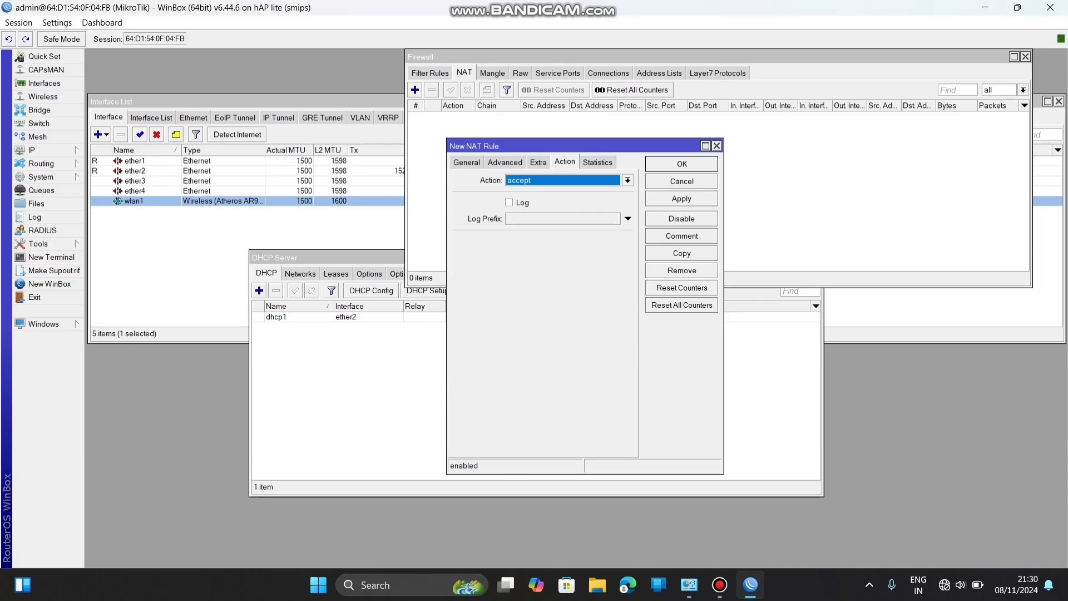
{"action": "key", "text": "Down"}
{"action": "key", "text": "Down"}
{"action": "key", "text": "Down"}
{"action": "key", "text": "Down"}
{"action": "key", "text": "Down"}
{"action": "key", "text": "Down"}
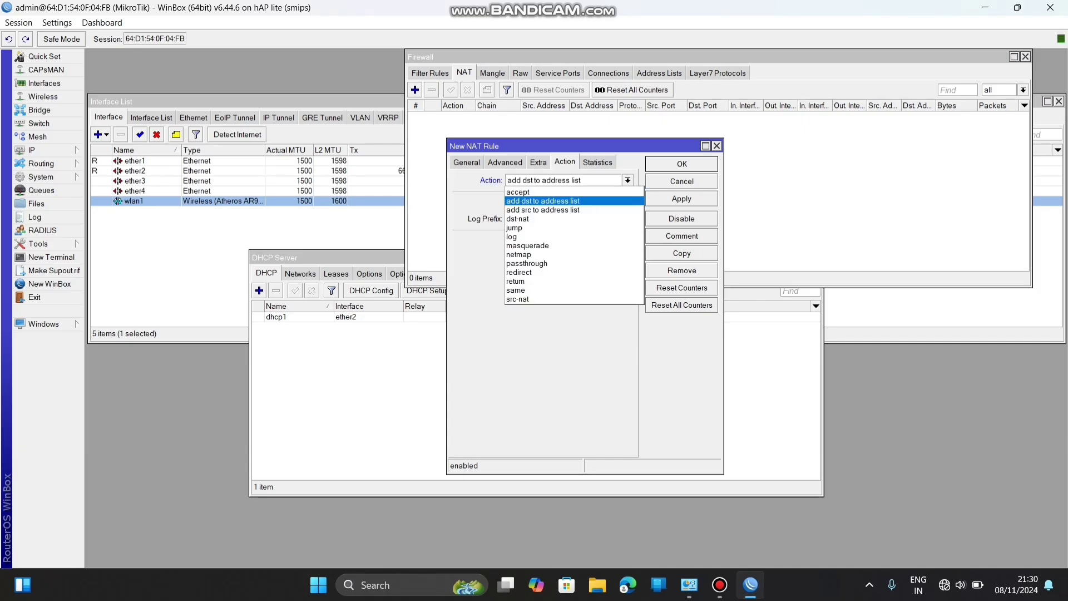
{"action": "key", "text": "Return"}
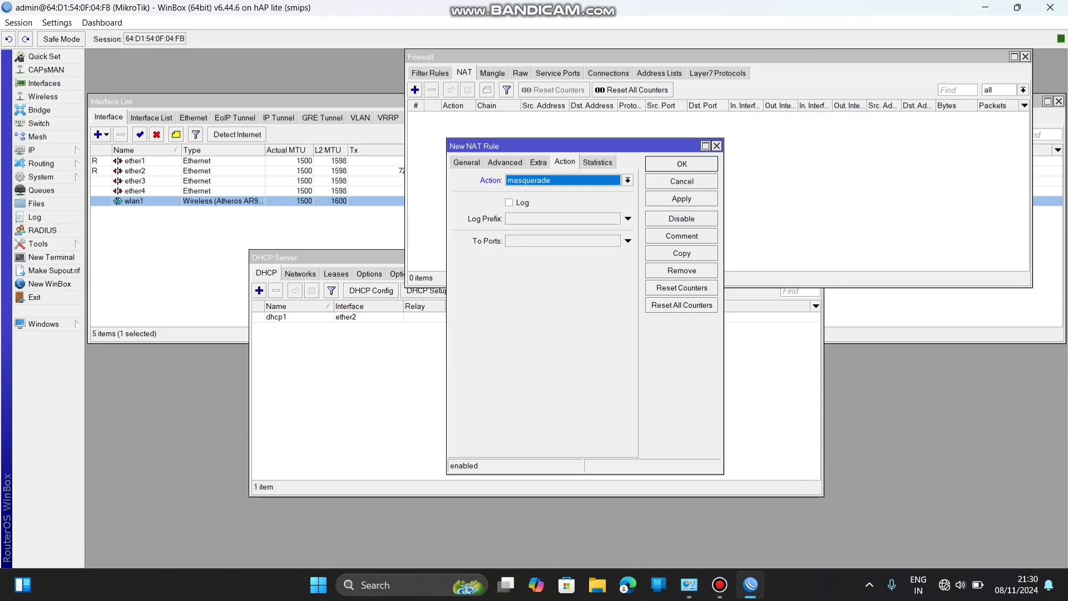
{"action": "left_click", "coordinate": [681, 199]}
{"action": "left_click", "coordinate": [681, 164]}
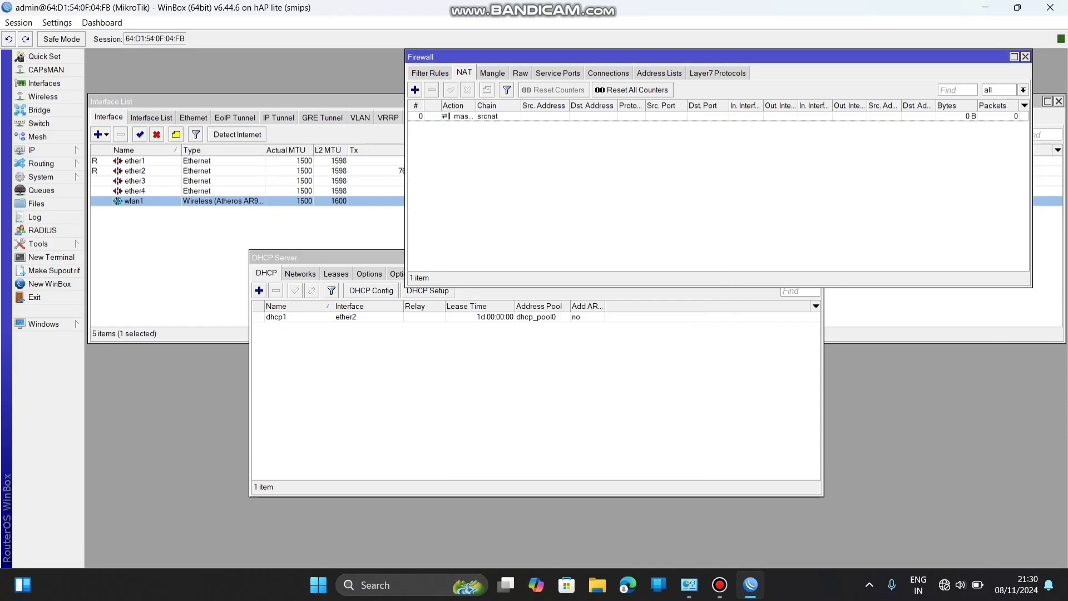
{"action": "left_click", "coordinate": [1025, 56]}
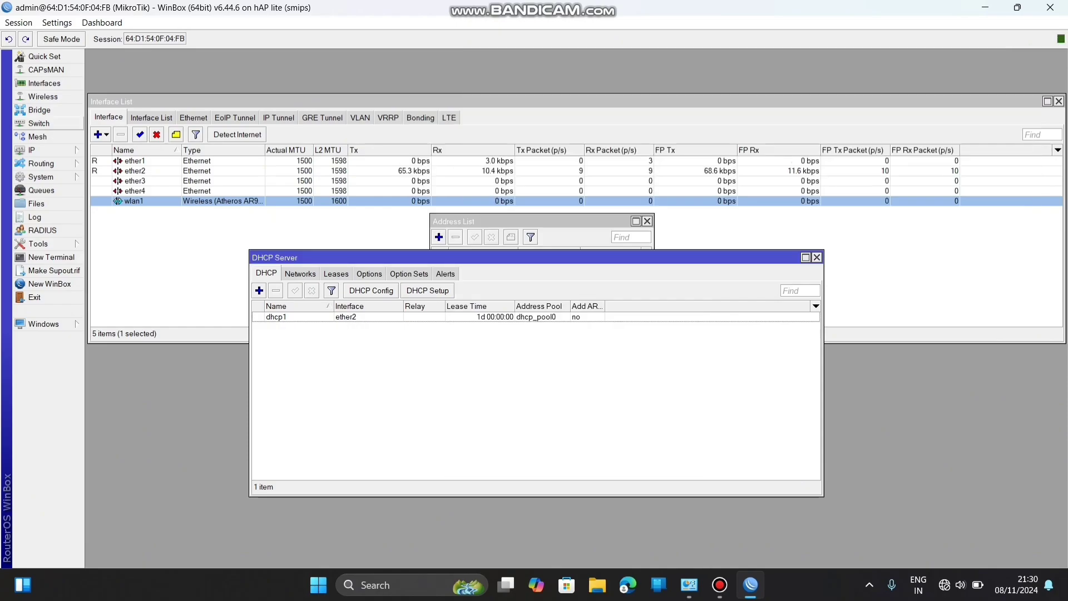
{"action": "left_click", "coordinate": [32, 150]}
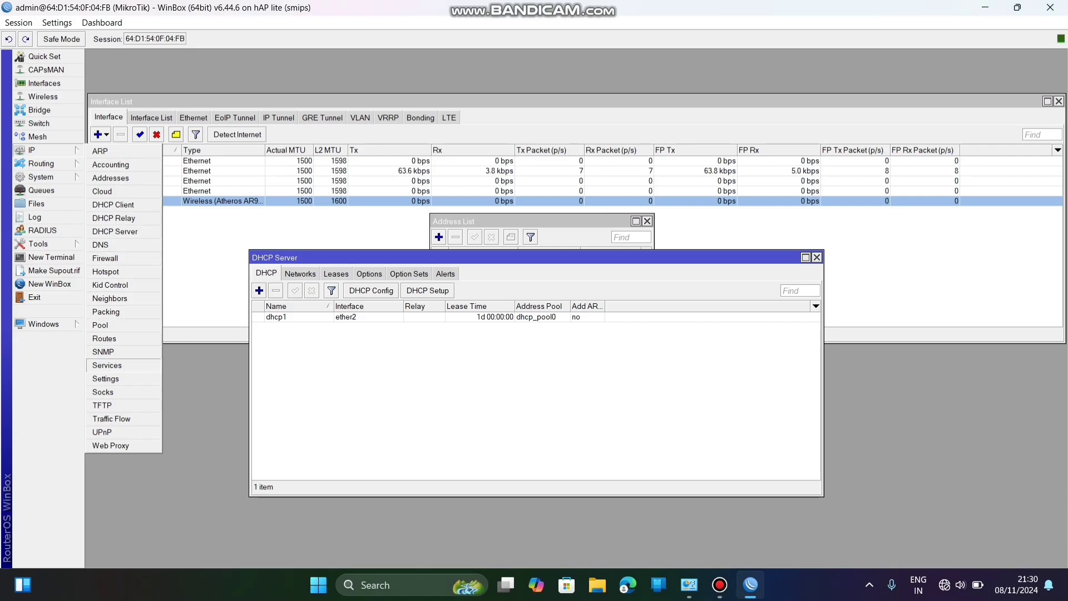
Step: Add a static route to 192.168.10.0/24 via gateway 10.10.10.1
{"action": "left_click", "coordinate": [104, 338]}
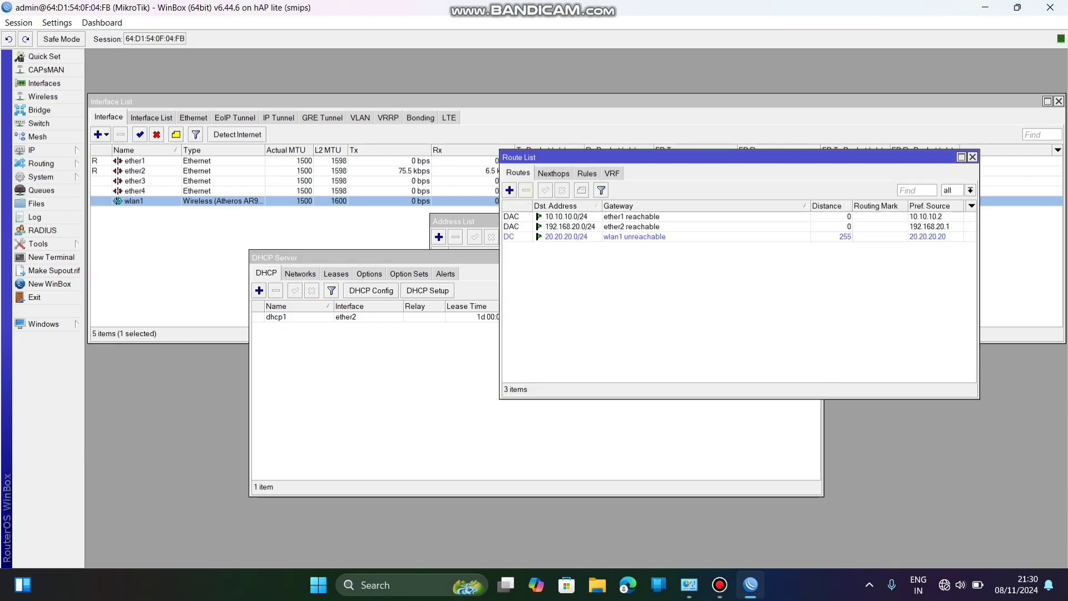
{"action": "left_click", "coordinate": [509, 190]}
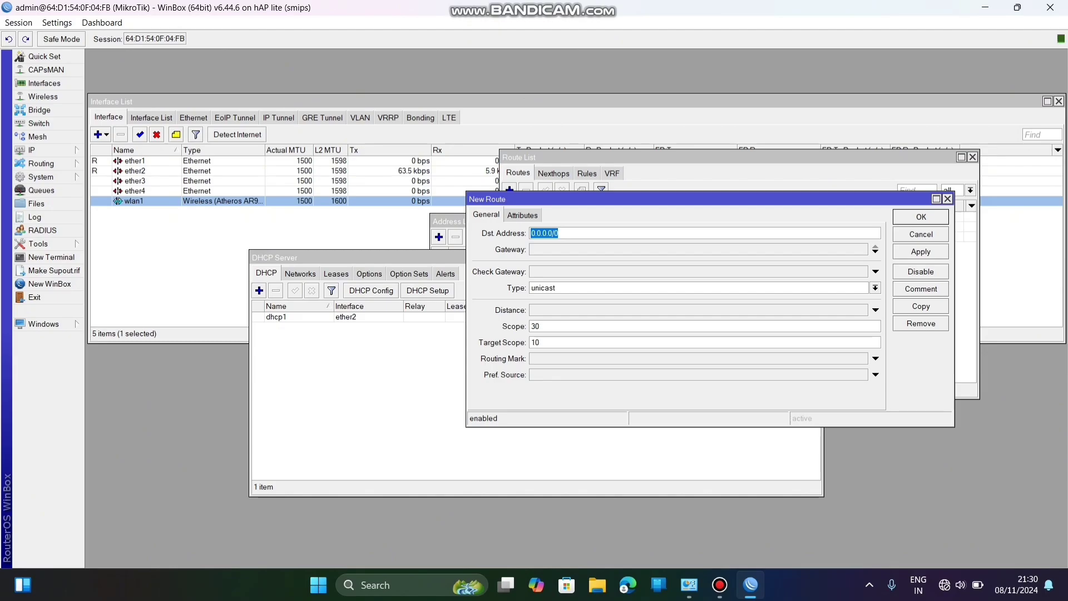
{"action": "type", "text": "192.1"}
{"action": "key", "text": "BackSpace"}
{"action": "key", "text": "BackSpace"}
{"action": "key", "text": "BackSpace"}
{"action": "key", "text": "BackSpace"}
{"action": "type", "text": "92.168.10.0/24"}
{"action": "key", "text": "Tab"}
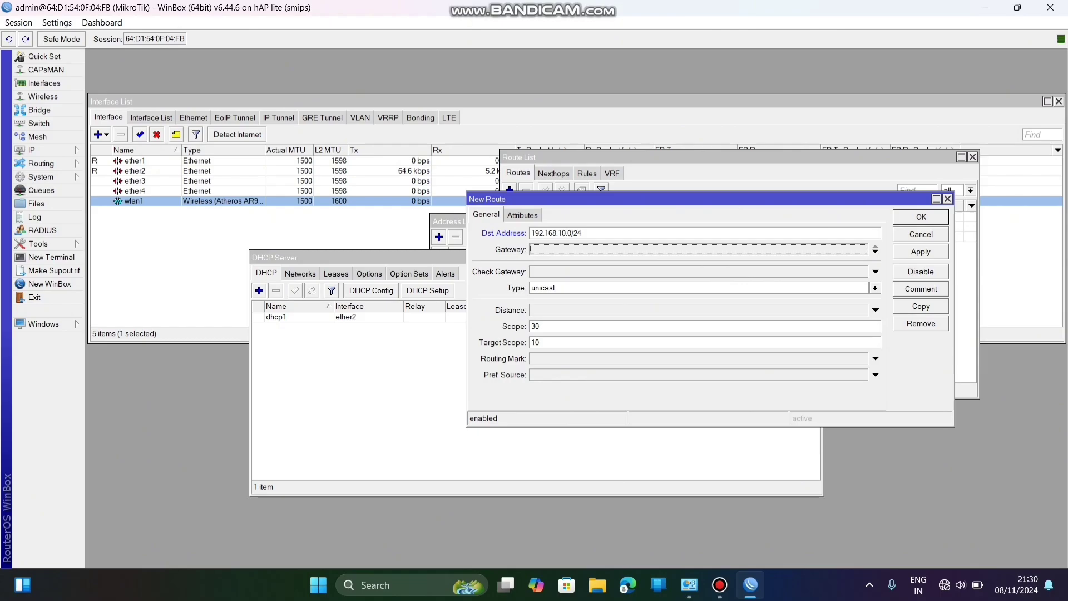
{"action": "key", "text": "Tab"}
{"action": "key", "text": "Return"}
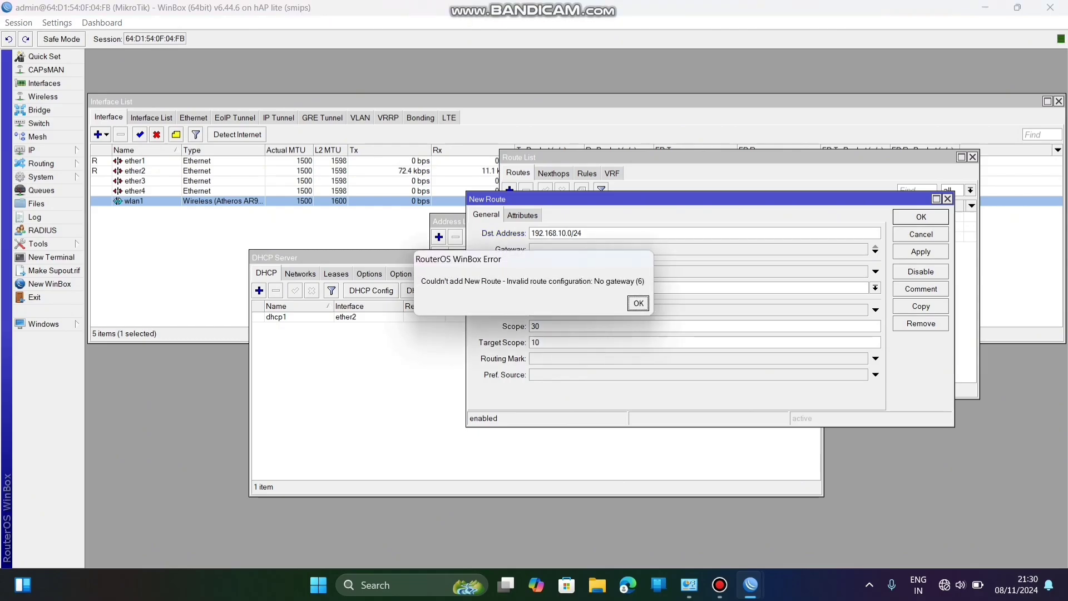
{"action": "key", "text": "Return"}
{"action": "key", "text": "Tab"}
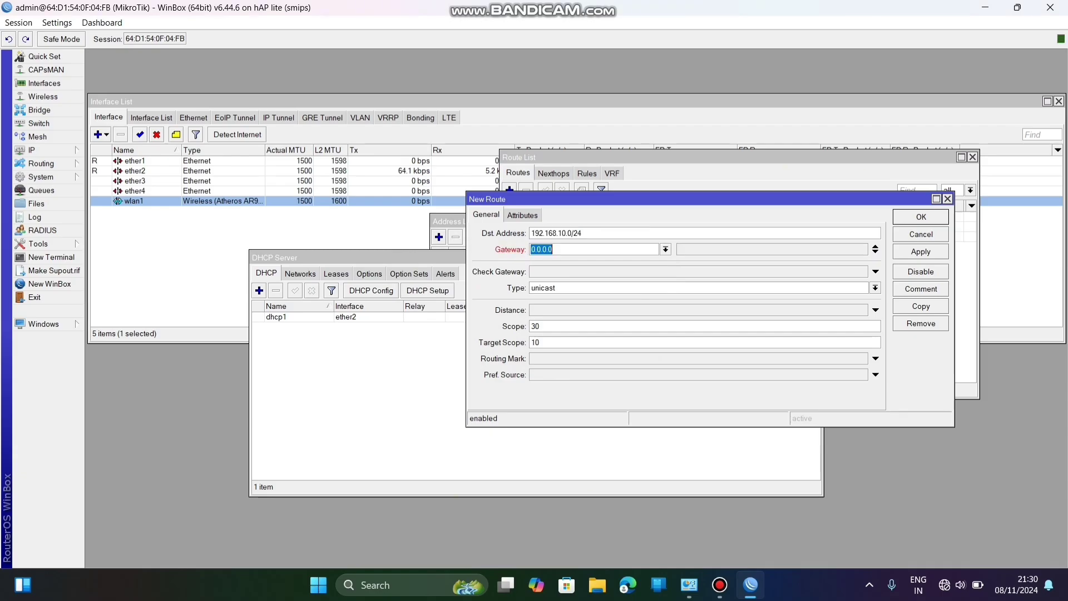
{"action": "type", "text": "10.10.10"}
{"action": "left_click", "coordinate": [921, 251]}
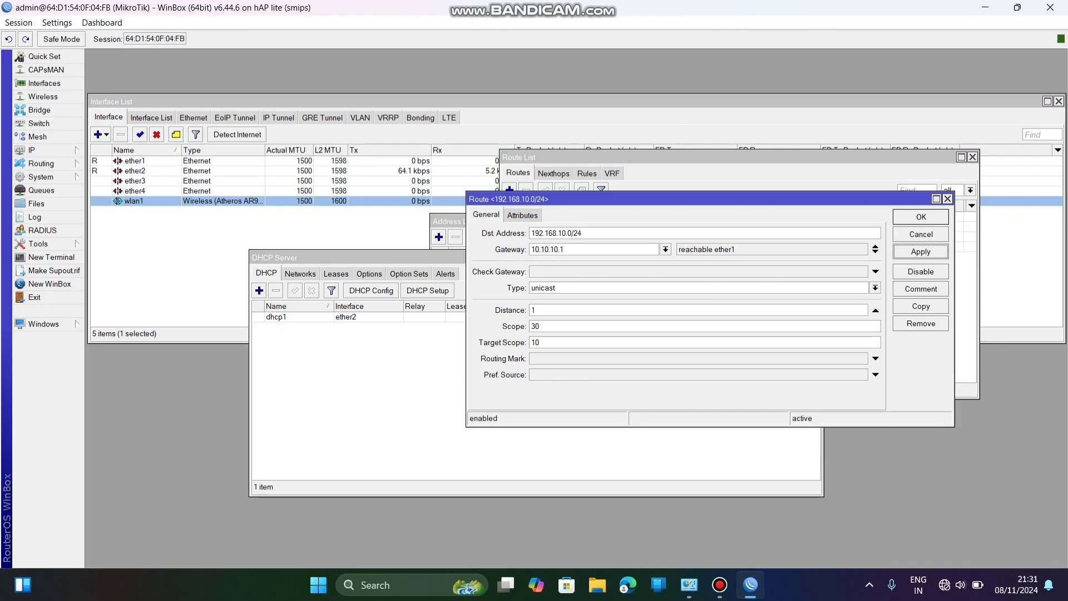
{"action": "key", "text": "Return"}
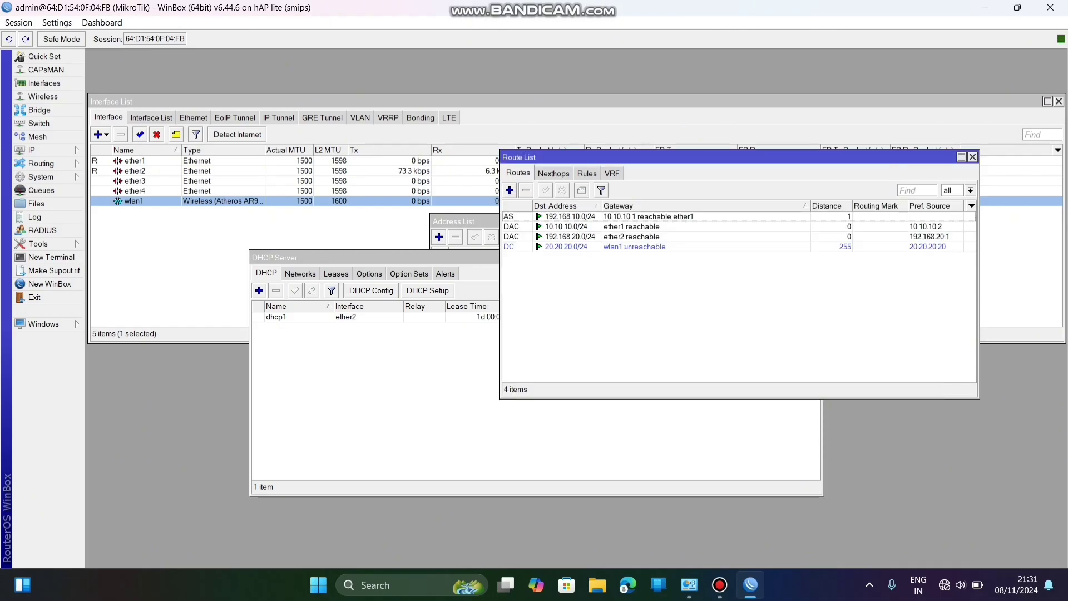
Step: Add the default route 0.0.0.0/0 via gateway 10.10.10.1
{"action": "left_click", "coordinate": [509, 190]}
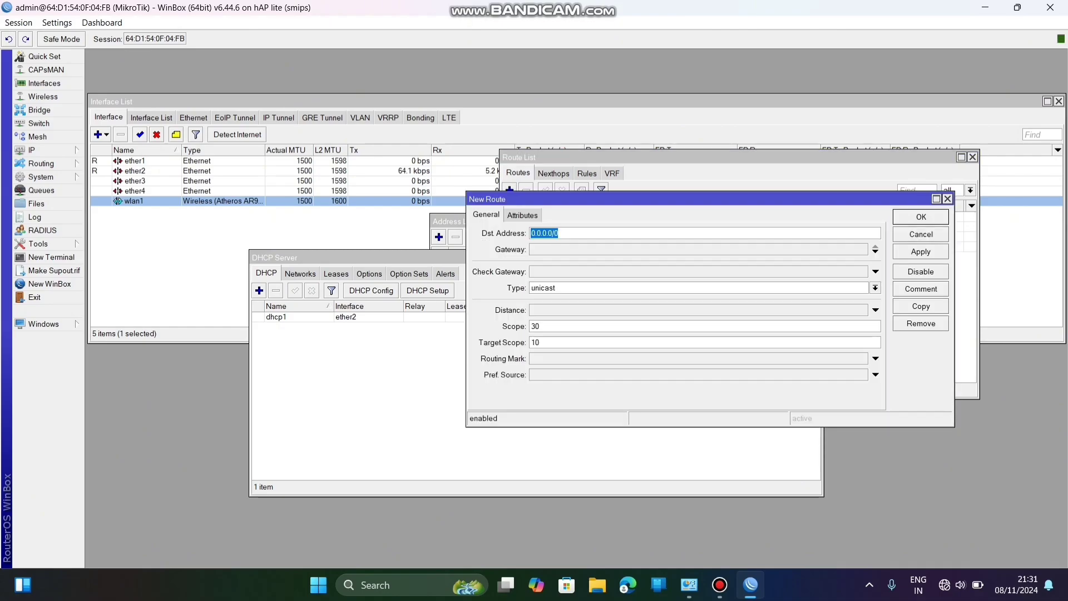
{"action": "key", "text": "Tab"}
{"action": "type", "text": "10"}
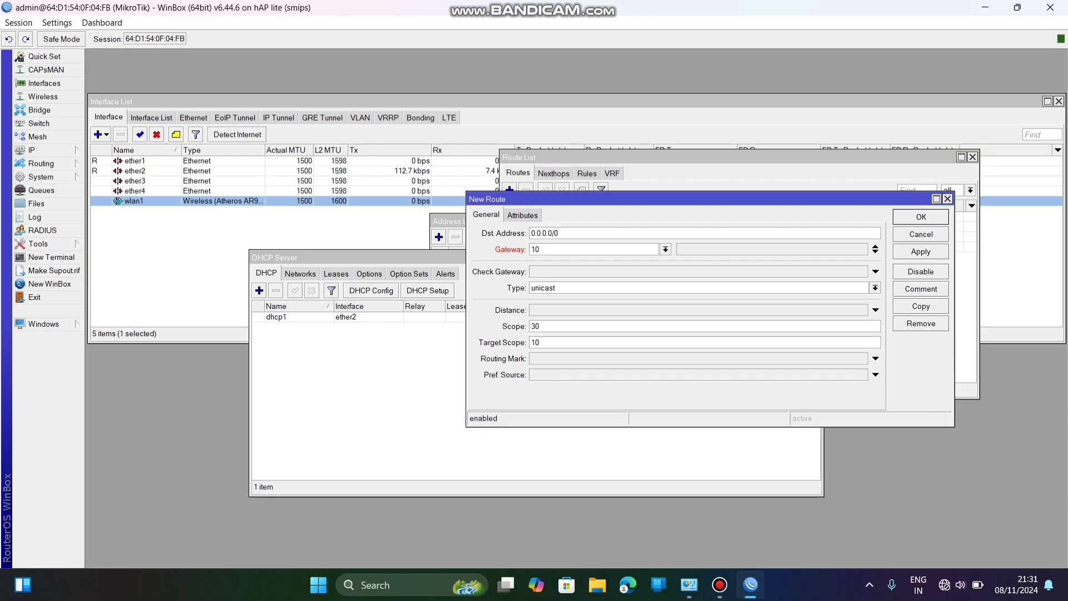
{"action": "type", "text": ".10.10.10"}
{"action": "key", "text": "BackSpace"}
{"action": "left_click", "coordinate": [920, 251]}
{"action": "left_click", "coordinate": [921, 217]}
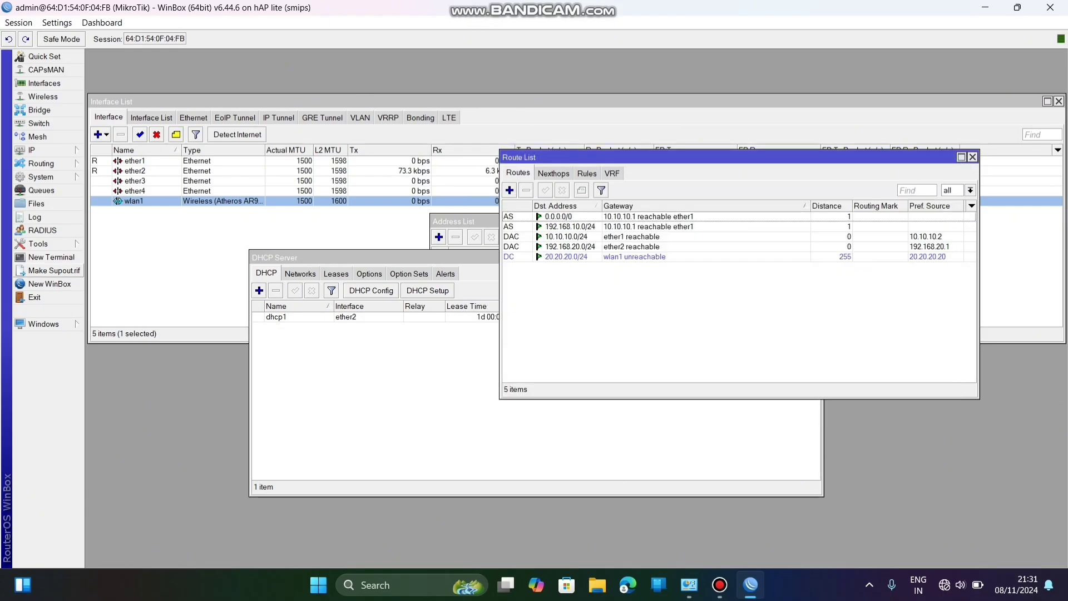
Step: Confirm the Ethernet adapter's IPv4 obtains IP and DNS addresses automatically
{"action": "mouse_move", "coordinate": [688, 584]}
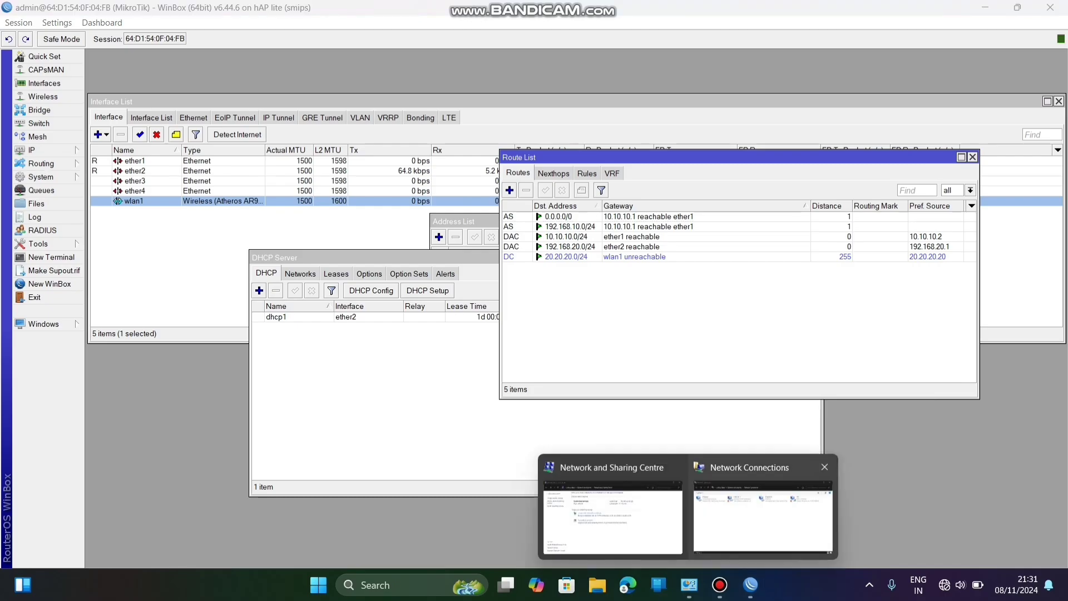
{"action": "left_click", "coordinate": [756, 512]}
{"action": "double_click", "coordinate": [281, 218]}
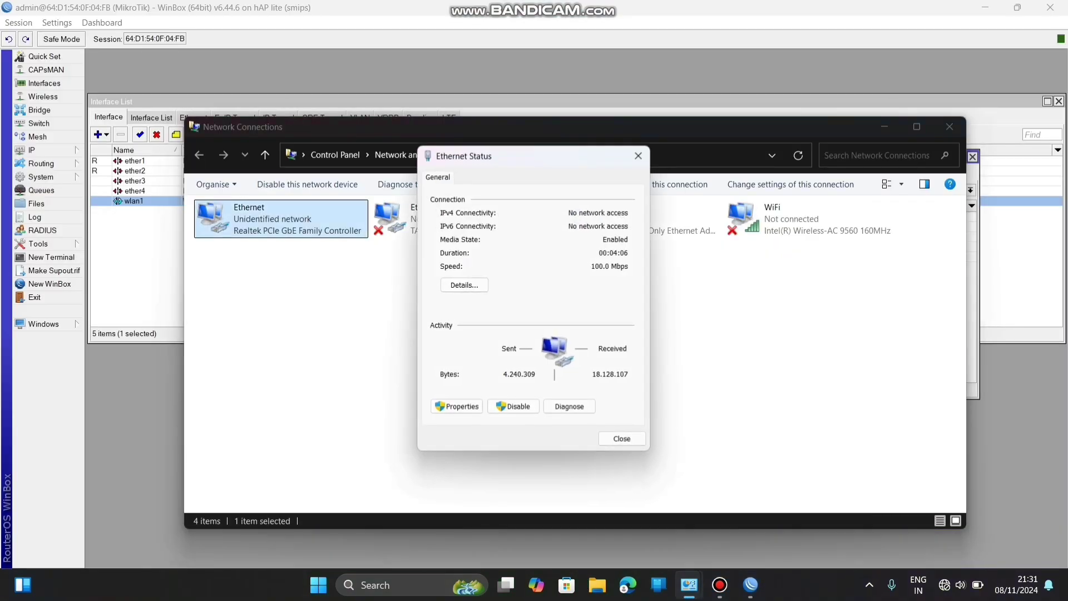
{"action": "left_click", "coordinate": [456, 406]}
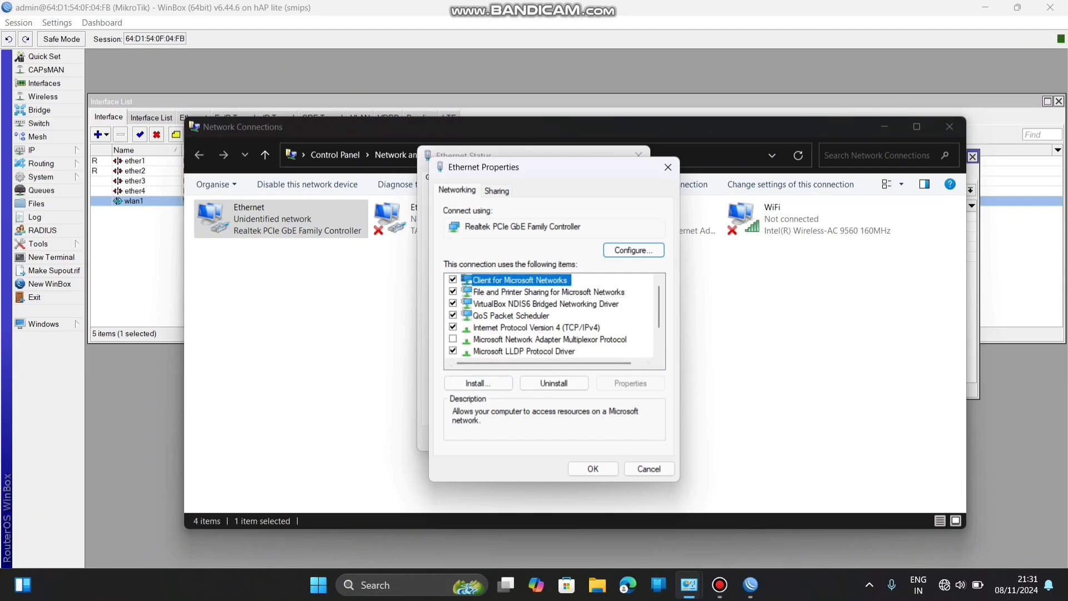
{"action": "double_click", "coordinate": [536, 328]}
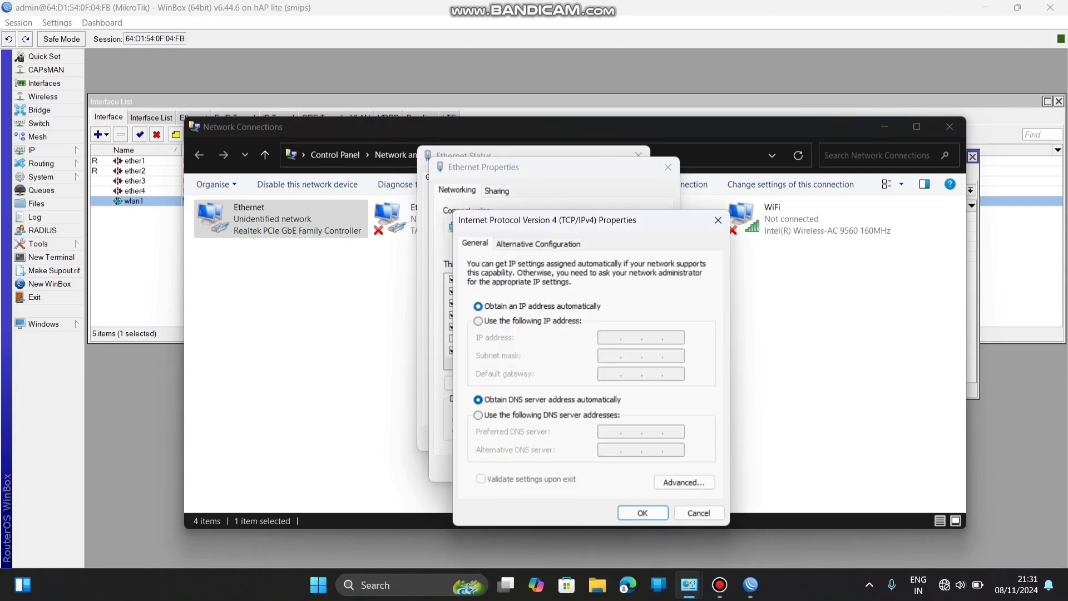
{"action": "left_click", "coordinate": [478, 320]}
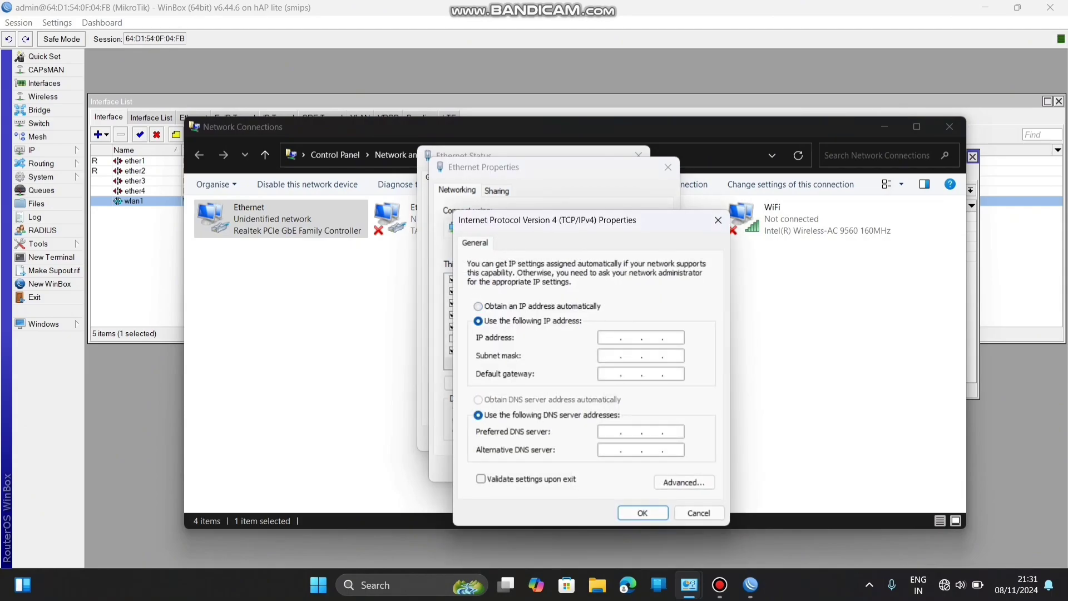
{"action": "left_click", "coordinate": [477, 306]}
{"action": "left_click", "coordinate": [478, 400]}
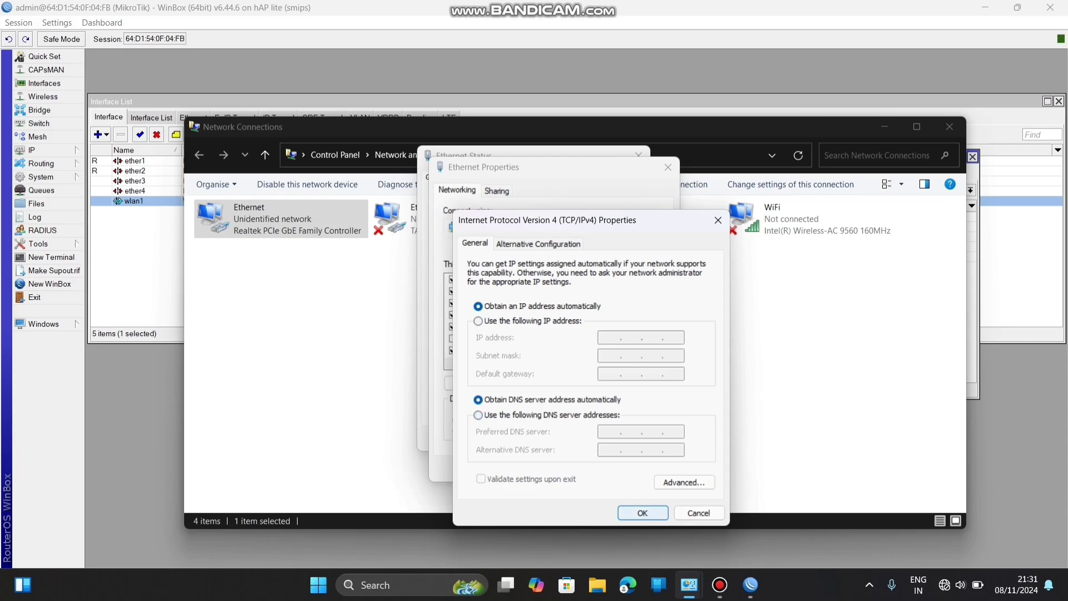
{"action": "left_click", "coordinate": [643, 513]}
{"action": "left_click", "coordinate": [593, 469]}
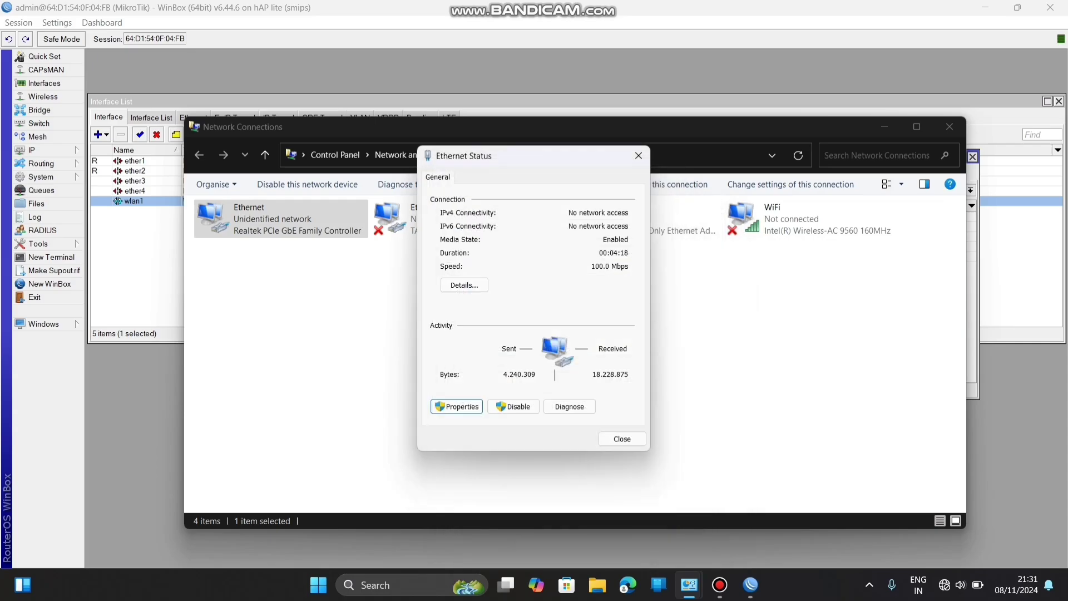
{"action": "left_click", "coordinate": [622, 439]}
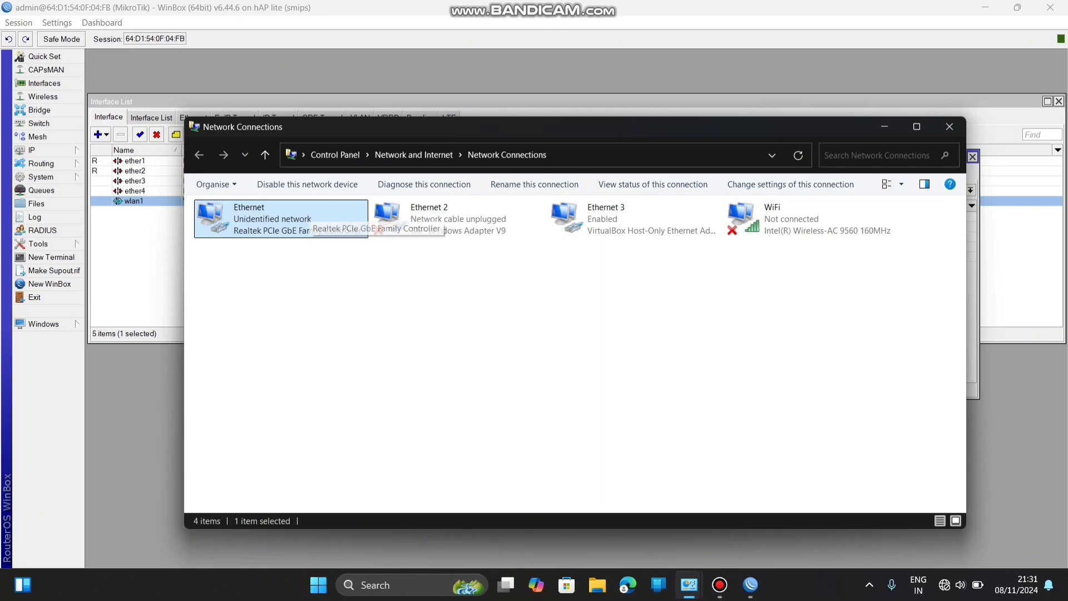
Step: Disable and re-enable the Ethernet adapter to renew the connection, then return to WinBox
{"action": "right_click", "coordinate": [310, 213]}
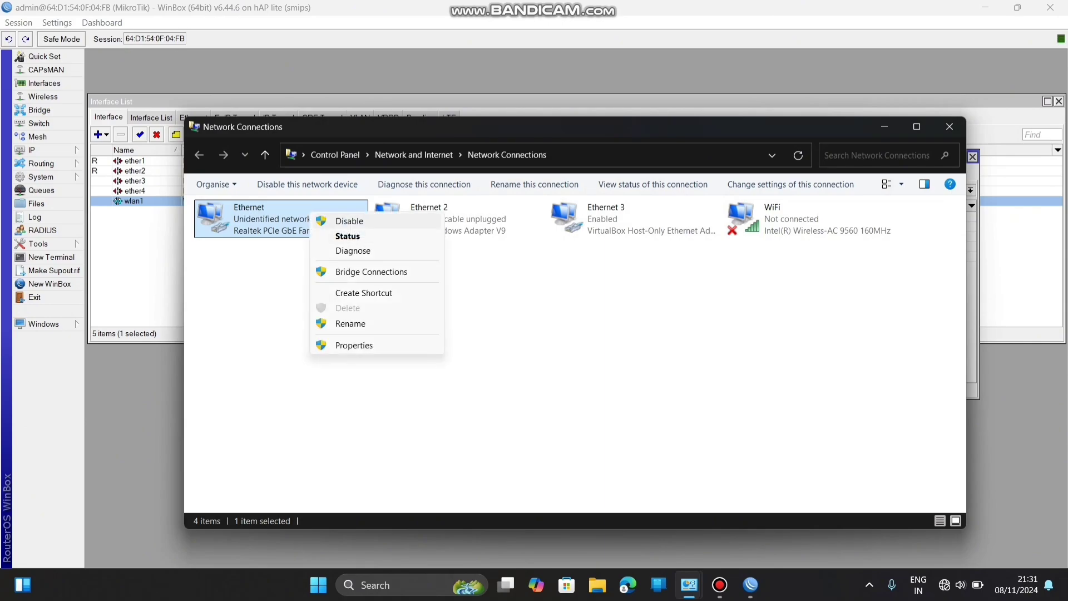
{"action": "left_click", "coordinate": [349, 221]}
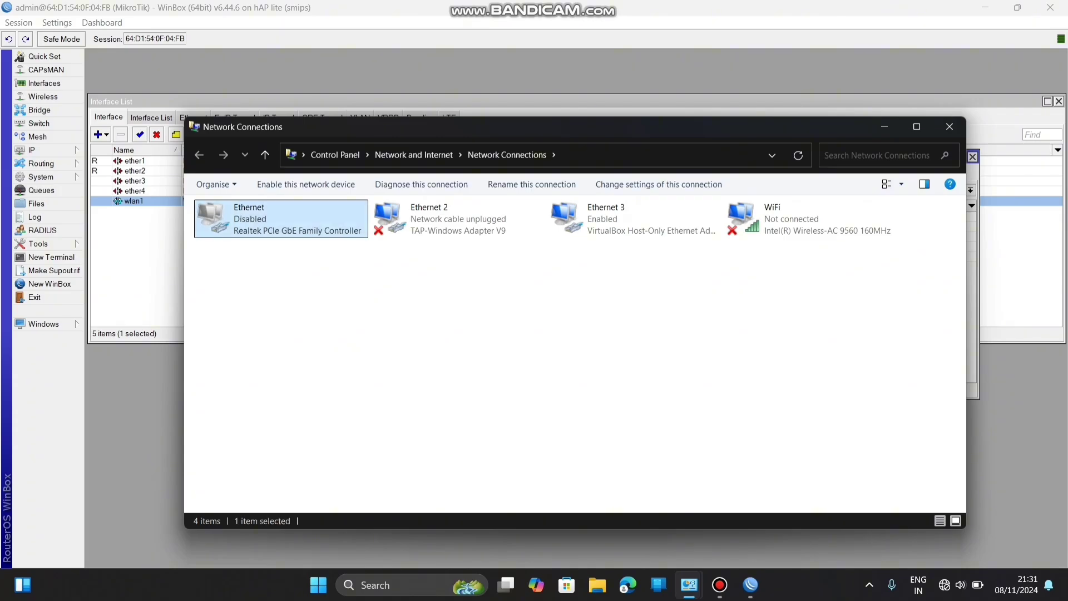
{"action": "right_click", "coordinate": [258, 220]}
{"action": "left_click", "coordinate": [297, 226]}
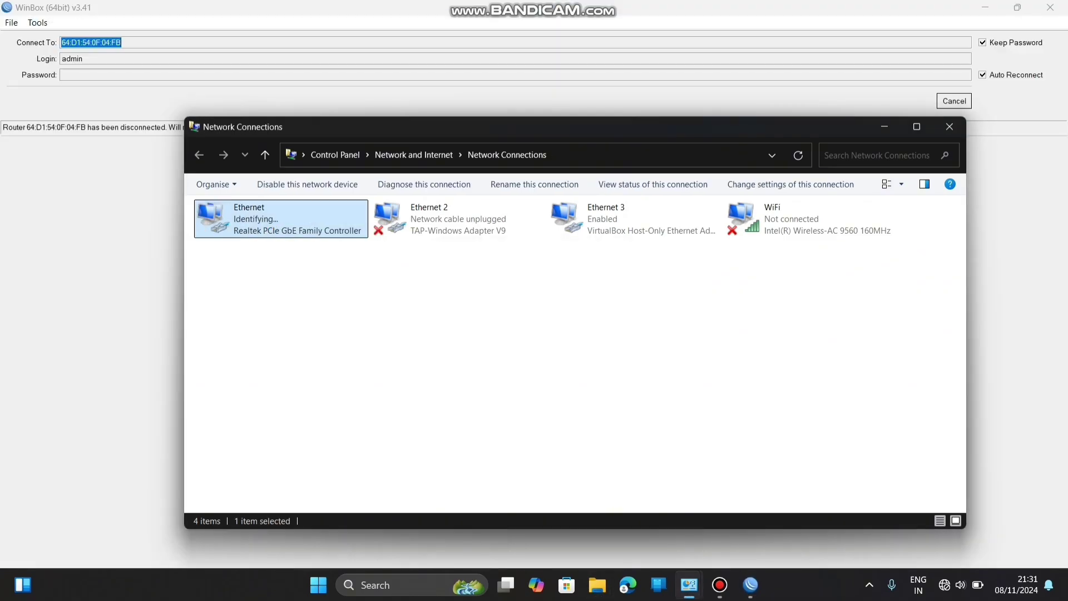
{"action": "key", "text": "alt+Tab"}
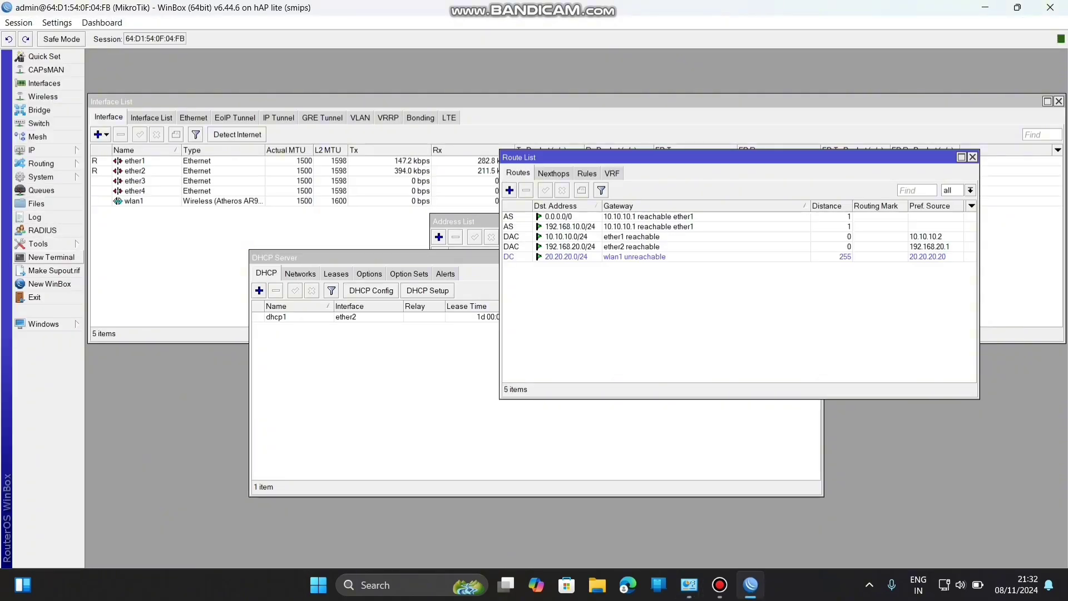
{"action": "left_click", "coordinate": [52, 257]}
{"action": "type", "text": "pi"}
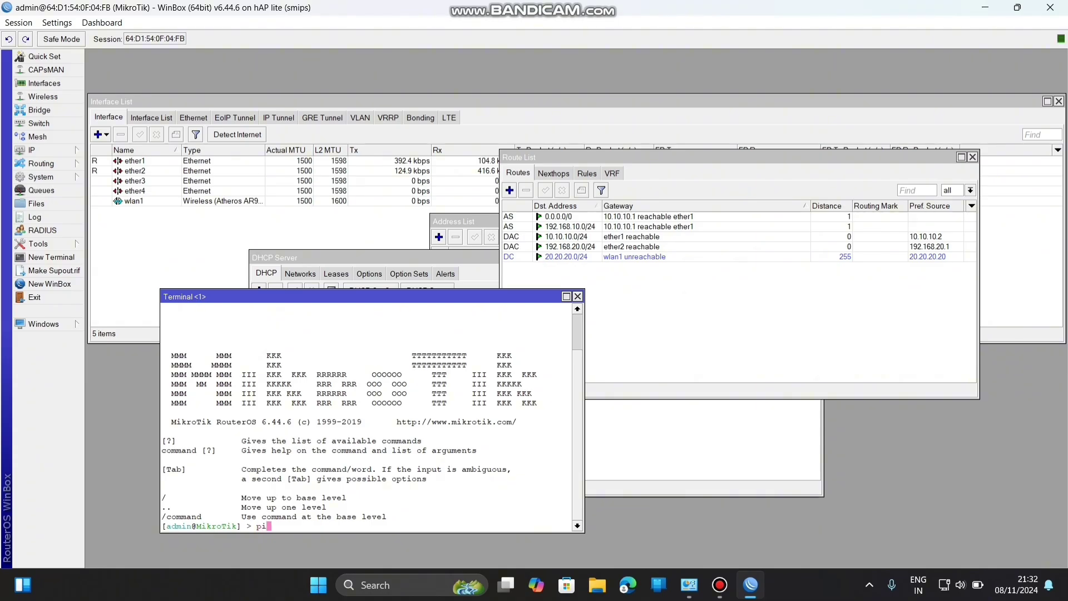
{"action": "type", "text": "ng google.com"}
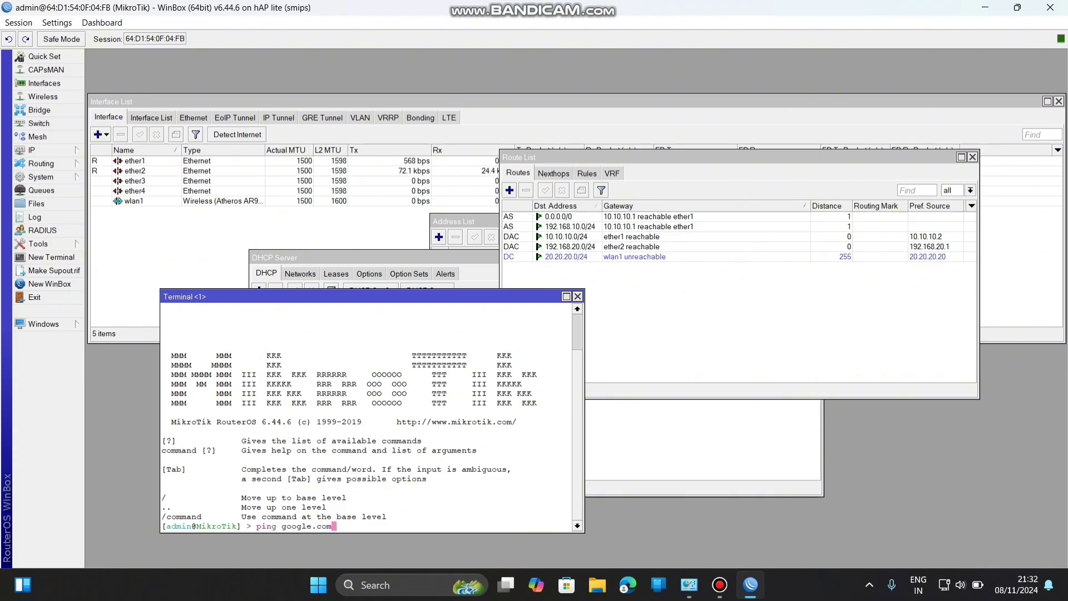
{"action": "key", "text": "Return"}
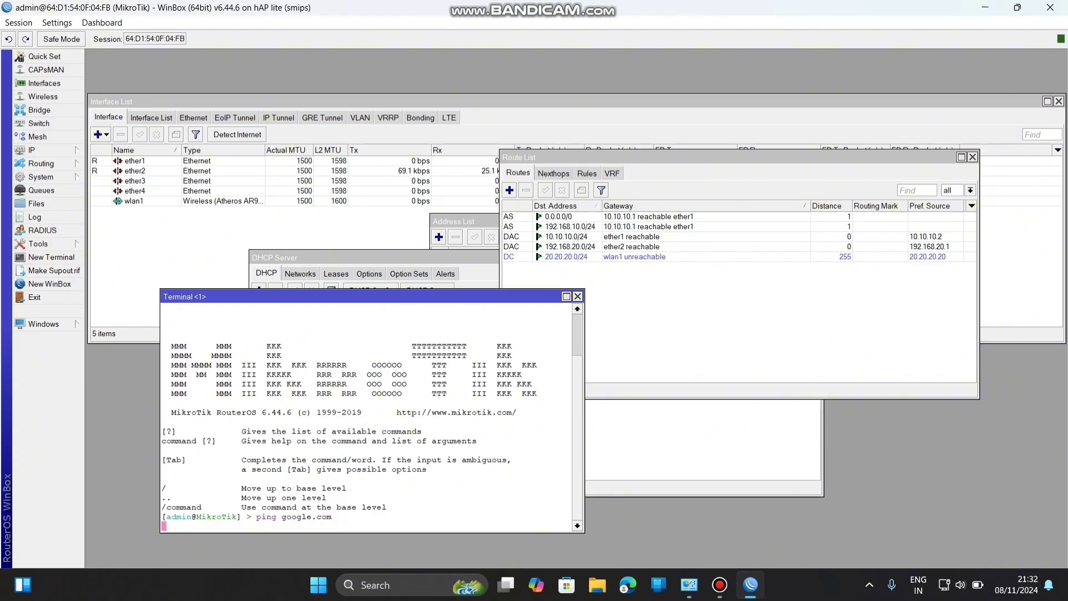
{"action": "key", "text": "ctrl+c"}
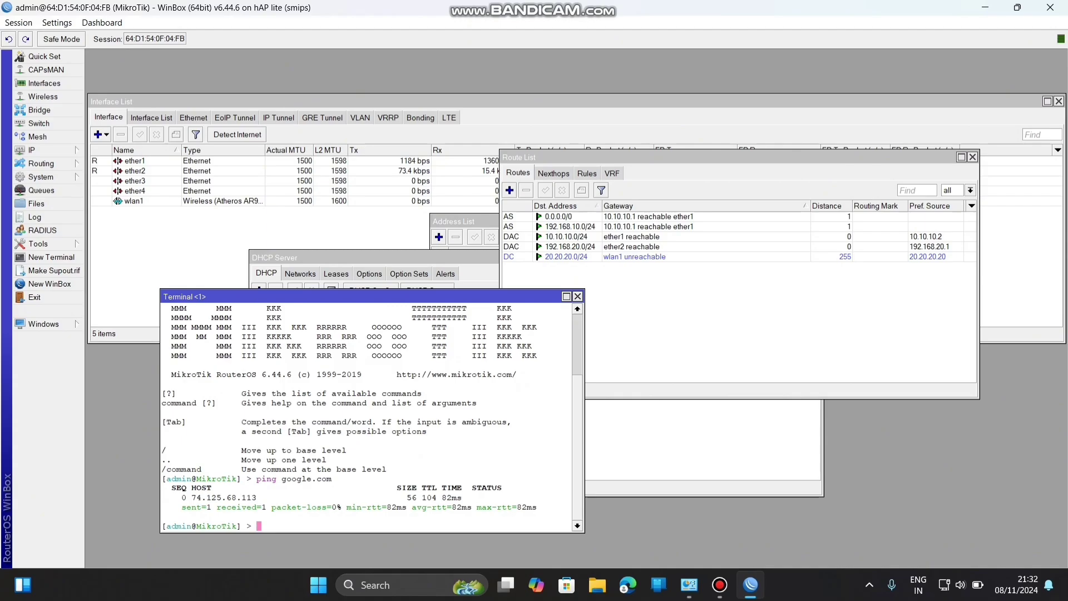
{"action": "left_click", "coordinate": [578, 296]}
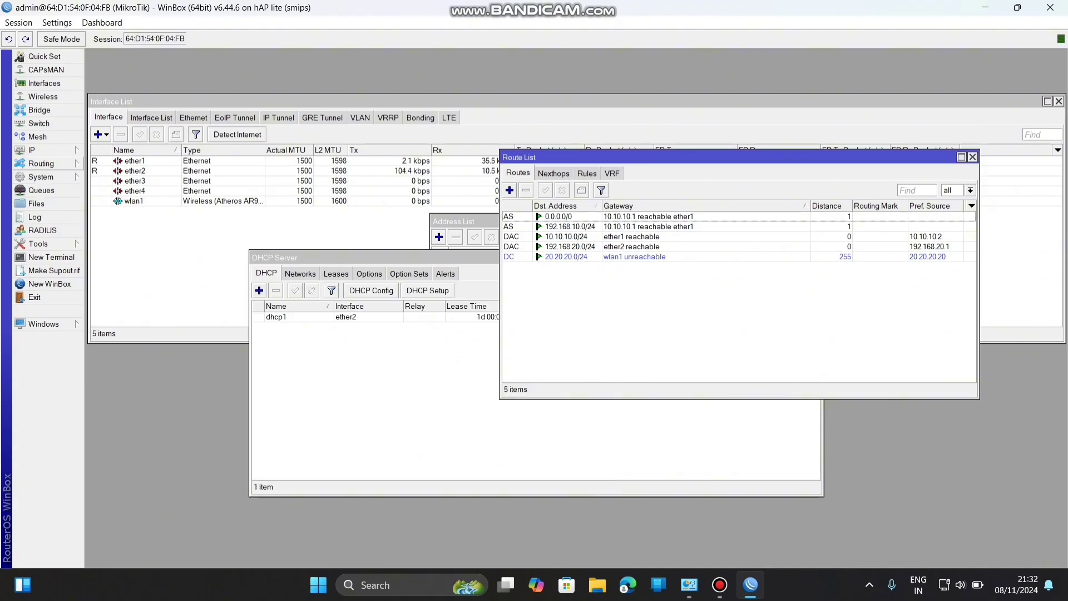
Step: Create a new security profile in the Wireless tables
{"action": "left_click", "coordinate": [32, 150]}
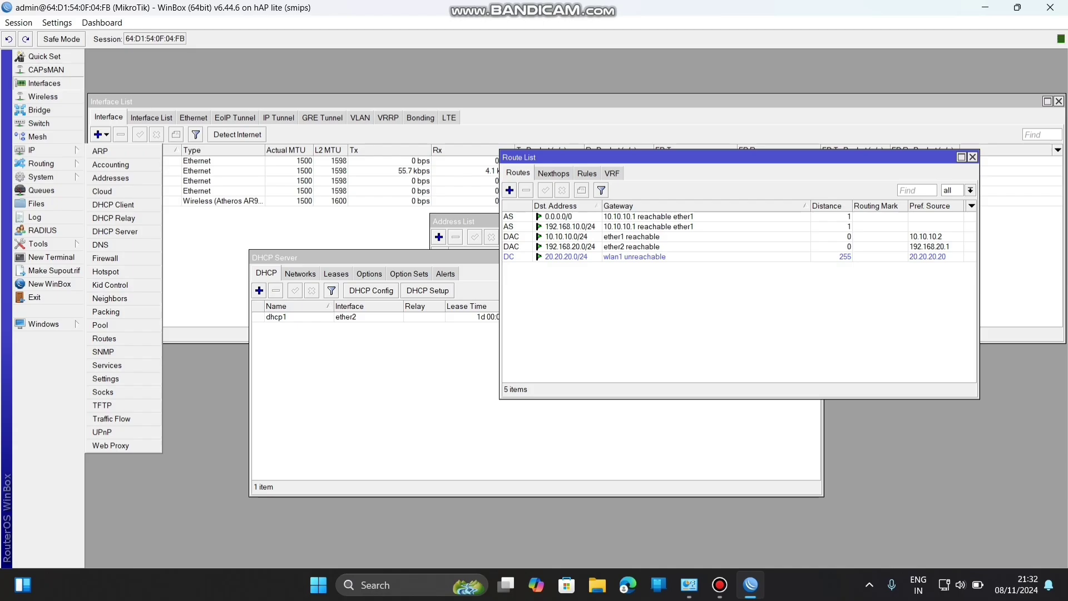
{"action": "left_click", "coordinate": [42, 97]}
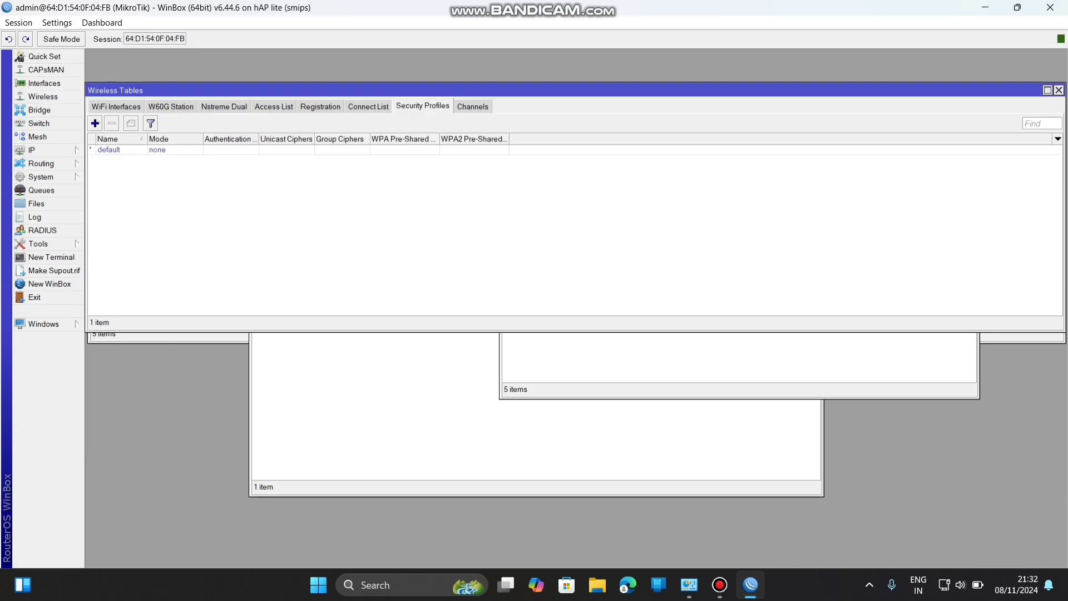
{"action": "left_click", "coordinate": [95, 123]}
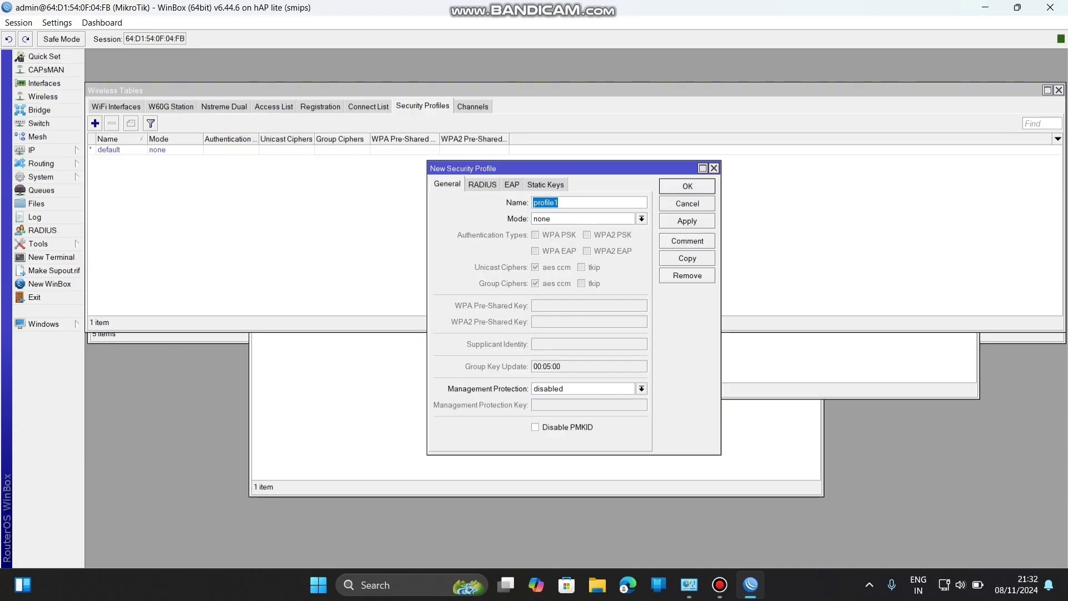
{"action": "left_click", "coordinate": [256, 217]}
{"action": "left_click", "coordinate": [686, 388]}
Step: Give profile1 dynamic keys, WPA/WPA2 PSK and EAP, and the pre-shared key, then save it
{"action": "left_click", "coordinate": [641, 218]}
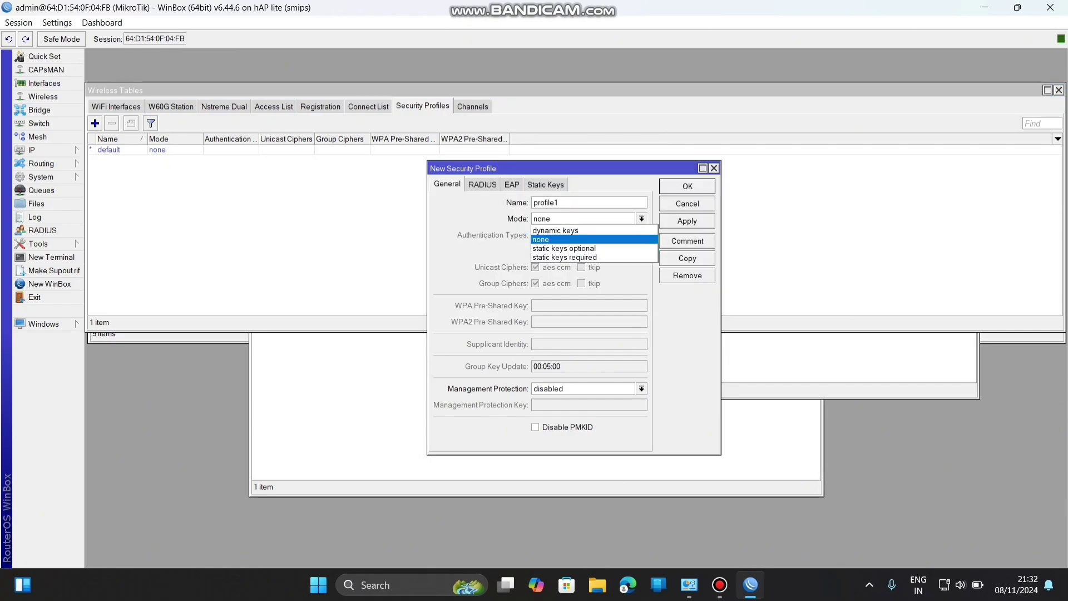
{"action": "left_click", "coordinate": [562, 231]}
{"action": "left_click", "coordinate": [535, 235]}
{"action": "left_click", "coordinate": [535, 251]}
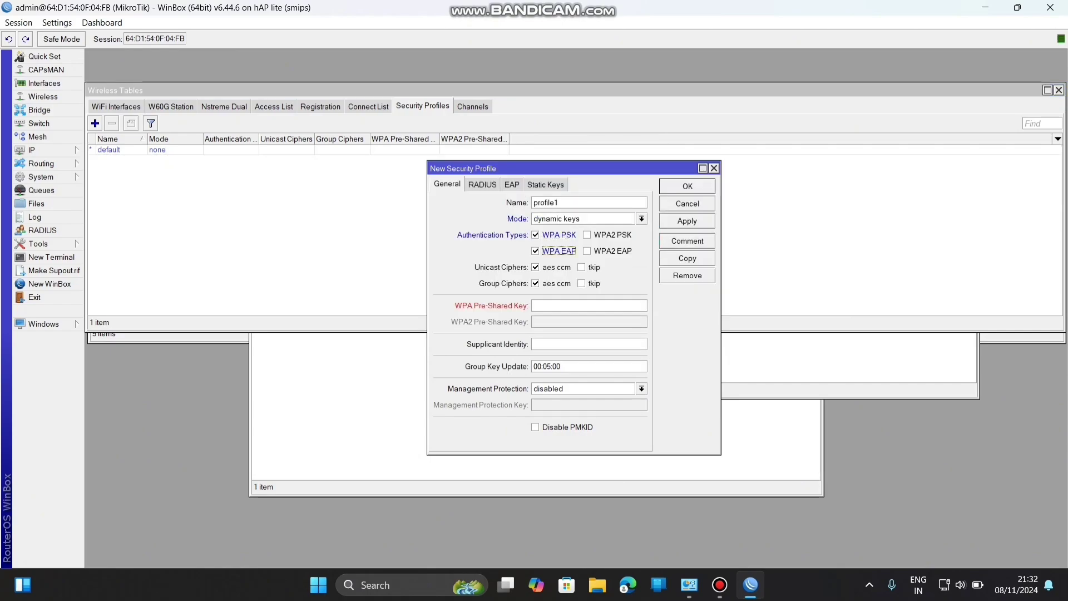
{"action": "left_click", "coordinate": [586, 235]}
{"action": "left_click", "coordinate": [587, 251]}
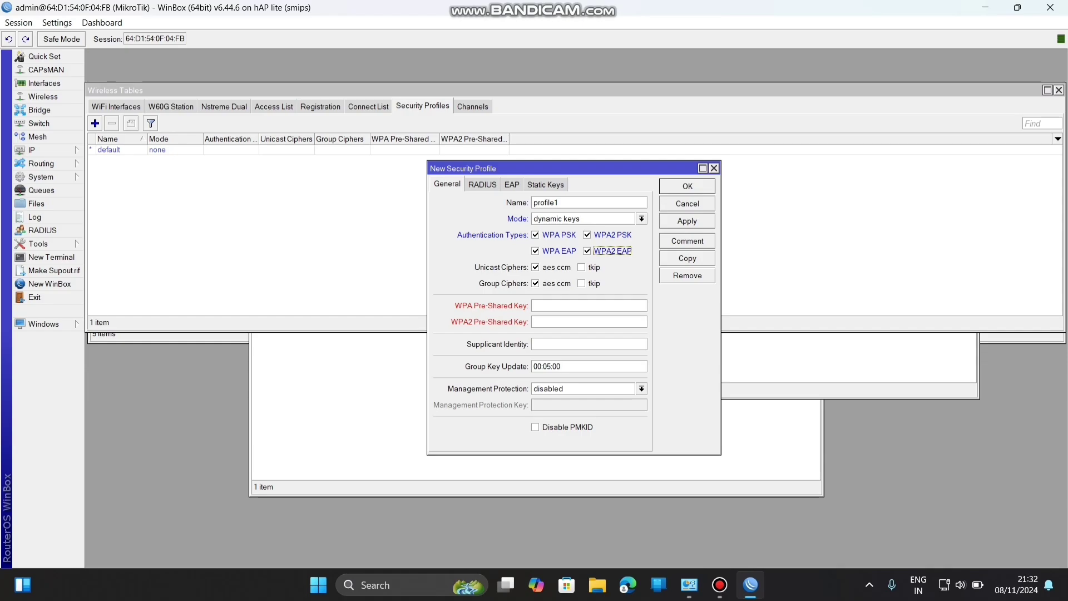
{"action": "left_click", "coordinate": [588, 306]}
{"action": "left_click", "coordinate": [687, 221]}
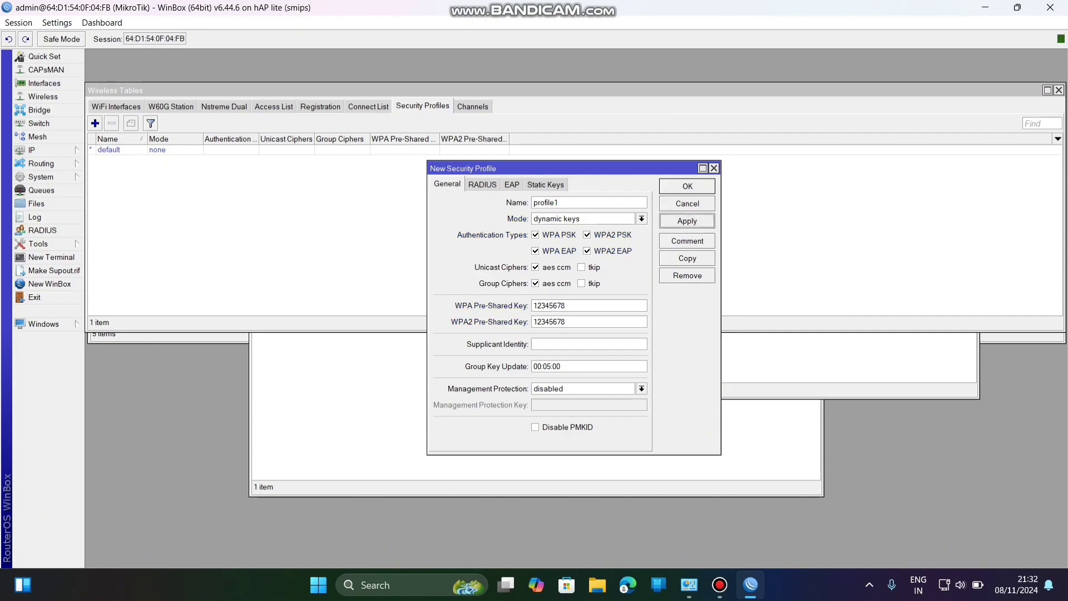
{"action": "left_click", "coordinate": [687, 187]}
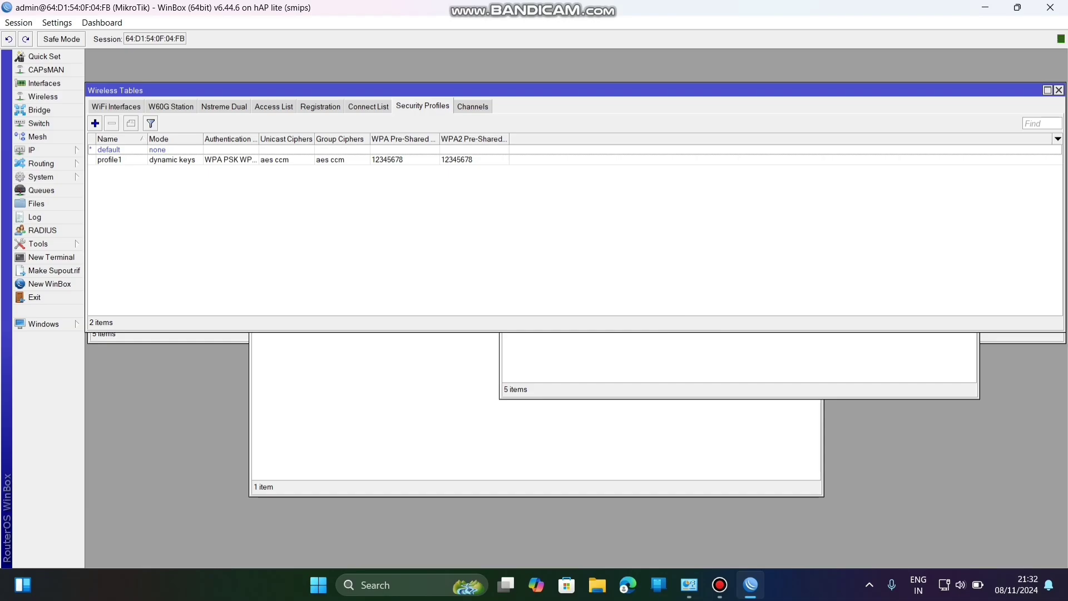
Step: Set wlan1 to ap bridge mode on 2GHz-B/G/N with security profile profile1
{"action": "left_click", "coordinate": [115, 106]}
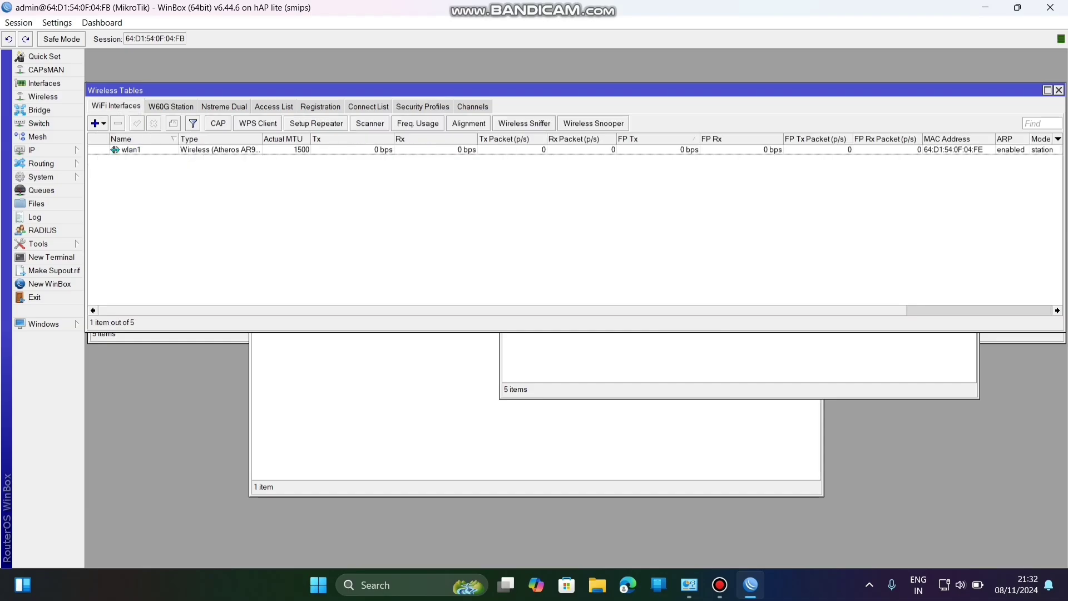
{"action": "double_click", "coordinate": [131, 150]}
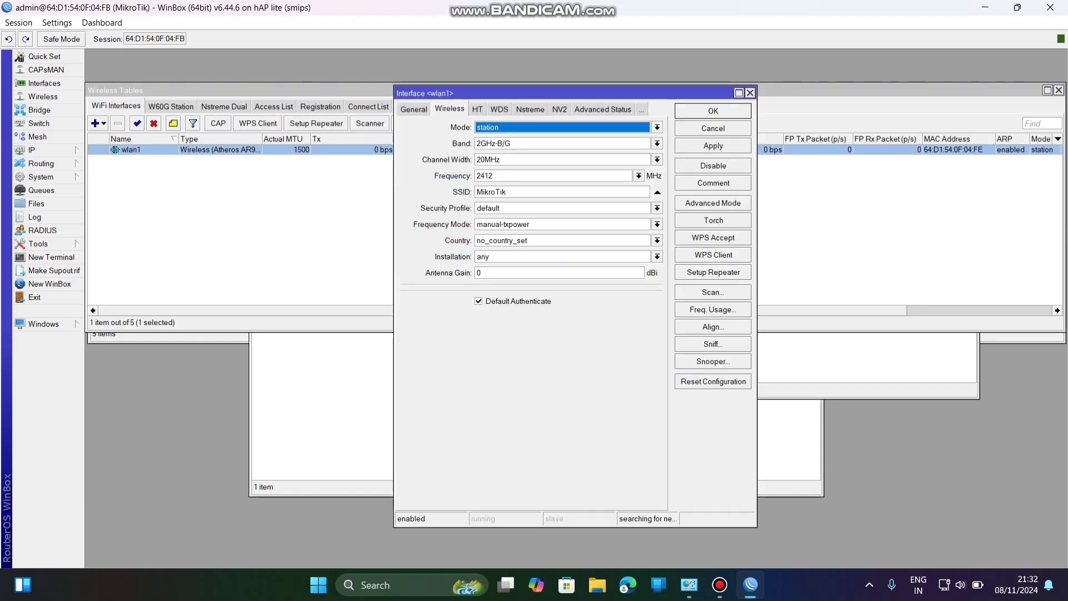
{"action": "left_click", "coordinate": [656, 143]}
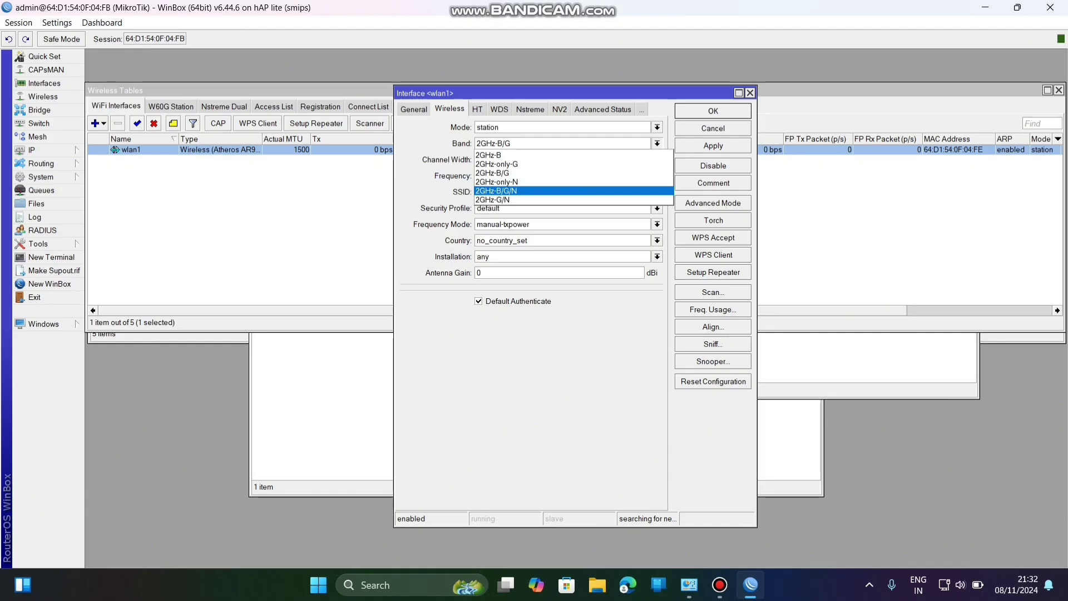
{"action": "left_click", "coordinate": [496, 191]}
{"action": "left_click", "coordinate": [657, 128]}
{"action": "left_click", "coordinate": [500, 148]}
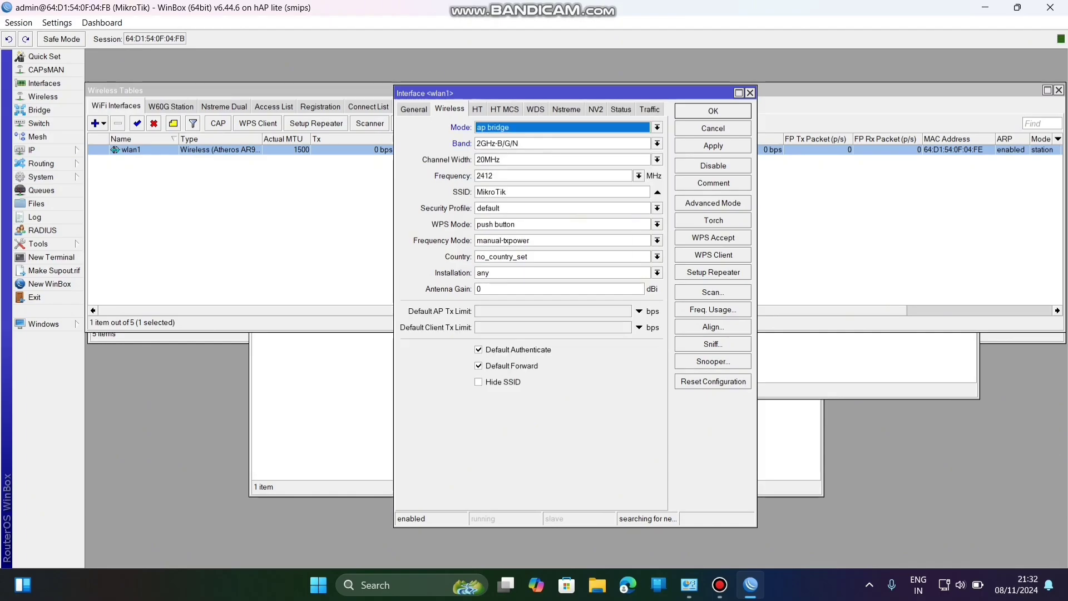
{"action": "left_click", "coordinate": [657, 208]}
{"action": "left_click", "coordinate": [497, 229]}
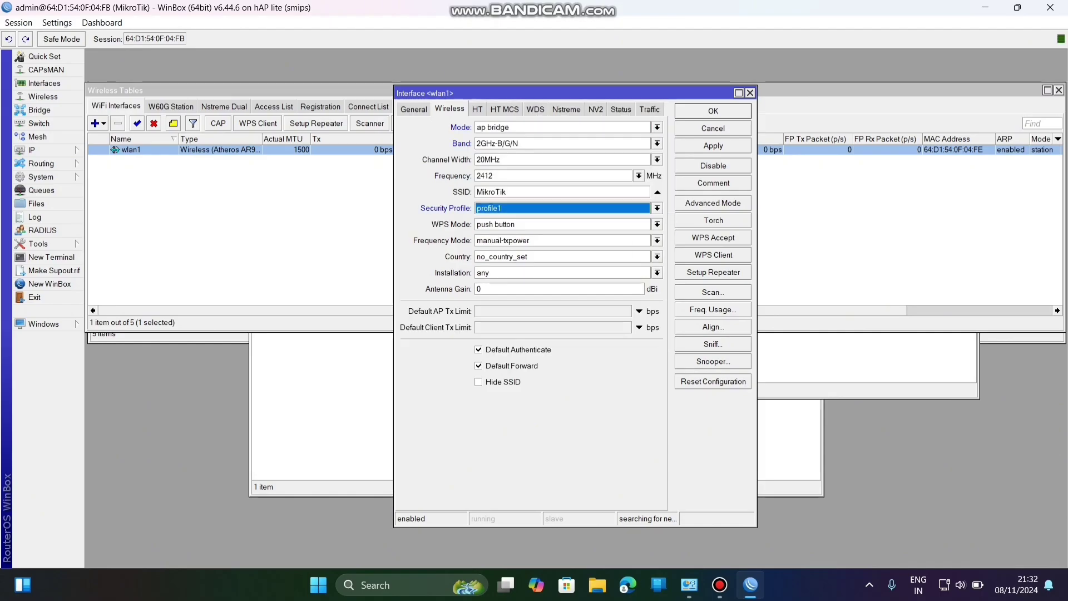
Step: Change wlan1's SSID to Kelompok1 and save the settings
{"action": "left_click", "coordinate": [508, 192]}
{"action": "key", "text": "BackSpace"}
{"action": "key", "text": "BackSpace"}
{"action": "key", "text": "BackSpace"}
{"action": "key", "text": "BackSpace"}
{"action": "key", "text": "BackSpace"}
{"action": "key", "text": "BackSpace"}
{"action": "key", "text": "BackSpace"}
{"action": "key", "text": "BackSpace"}
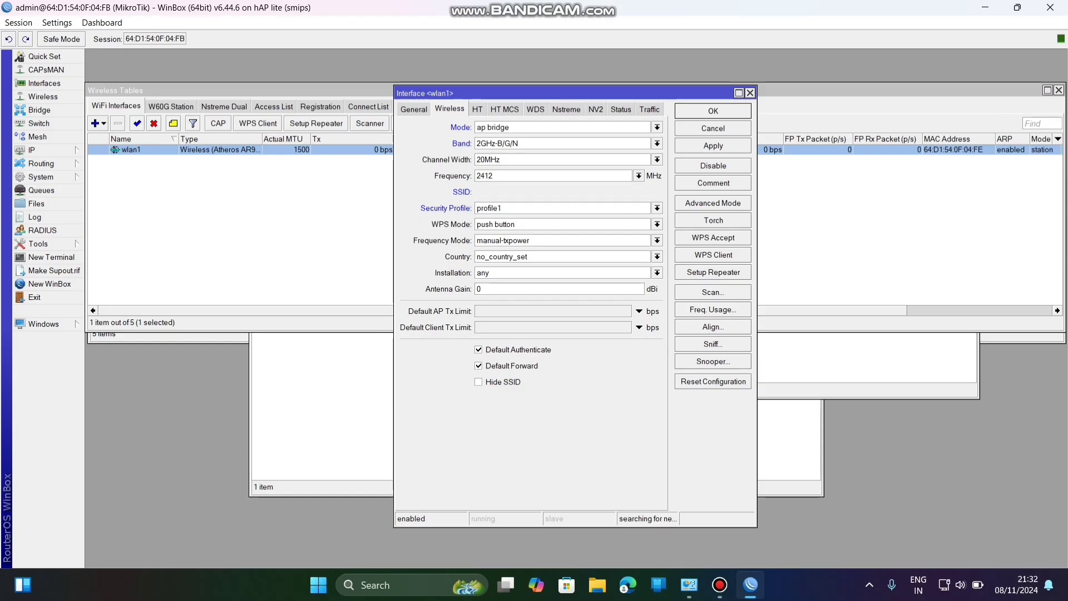
{"action": "type", "text": "Kelomop"}
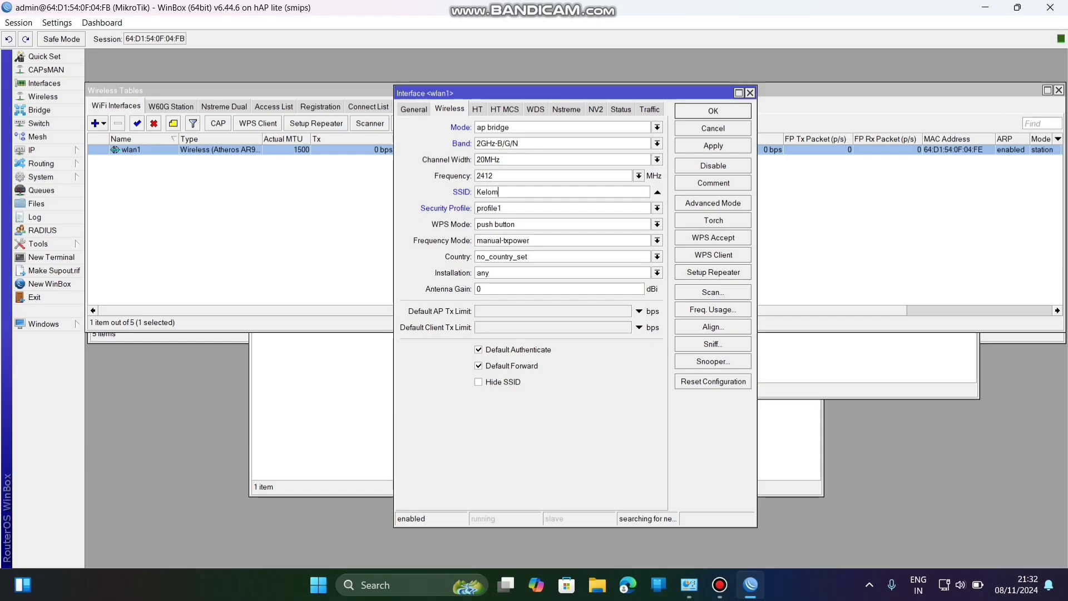
{"action": "key", "text": "BackSpace"}
{"action": "key", "text": "BackSpace"}
{"action": "type", "text": "pok1"}
{"action": "left_click", "coordinate": [712, 146]}
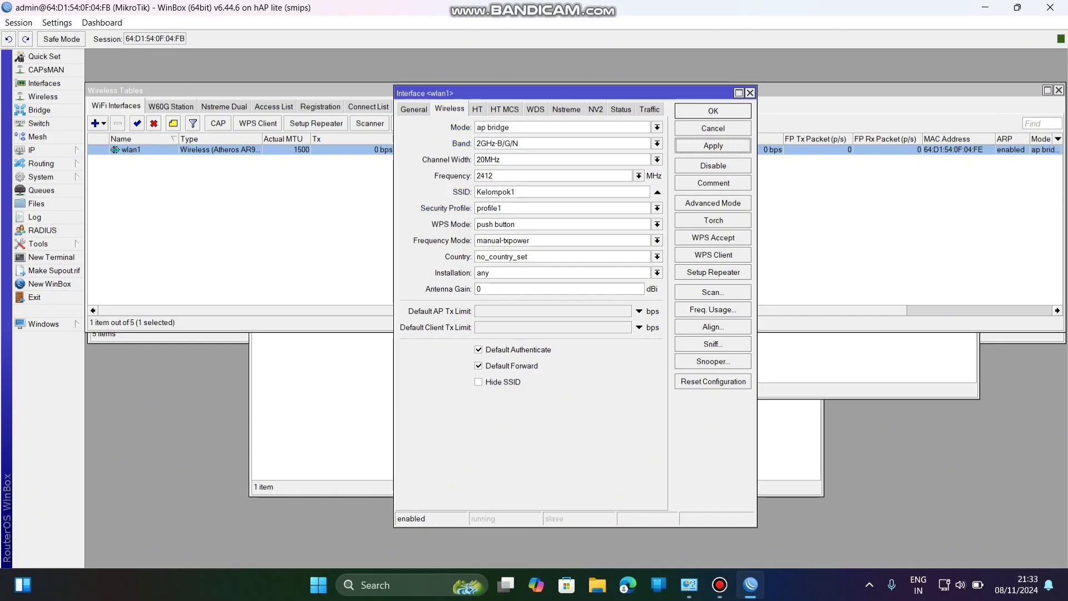
{"action": "left_click", "coordinate": [713, 111]}
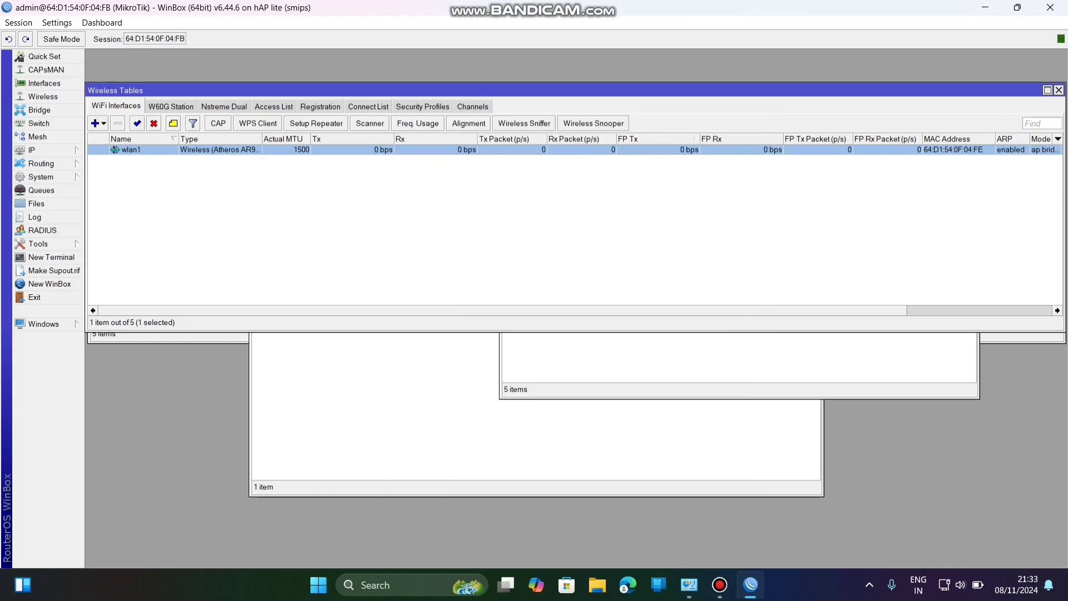
Step: Launch the Hotspot Setup wizard from IP > Hotspot
{"action": "left_click", "coordinate": [456, 421]}
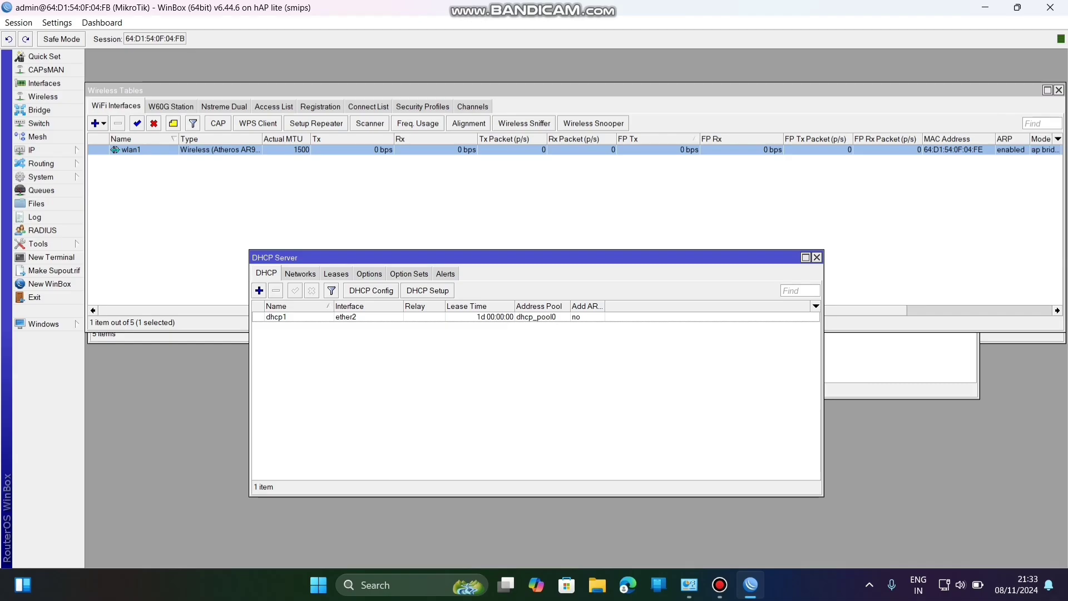
{"action": "left_click", "coordinate": [899, 363]}
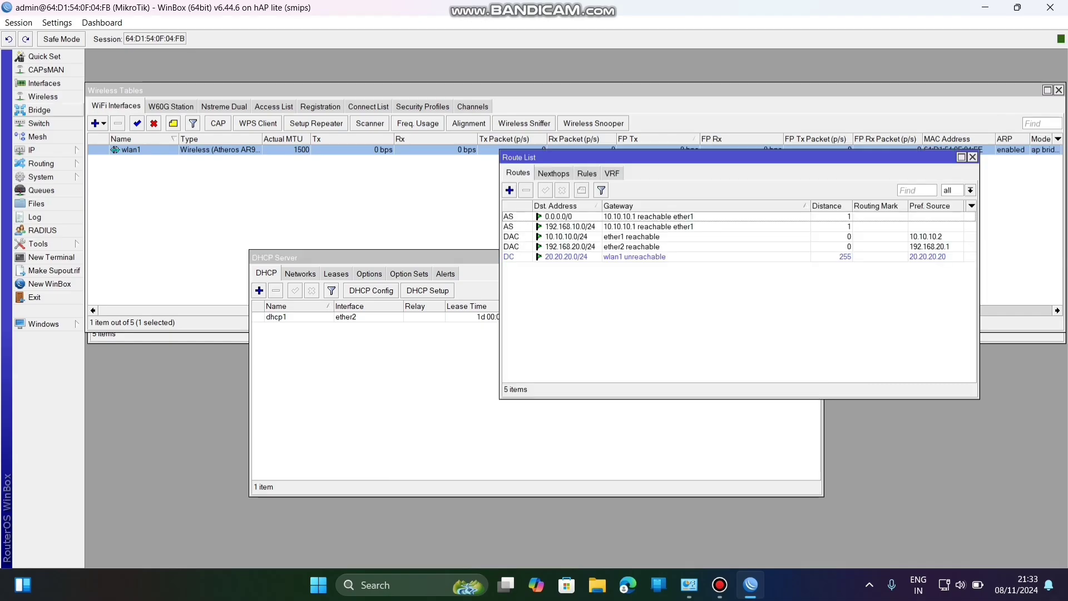
{"action": "left_click", "coordinate": [33, 150]}
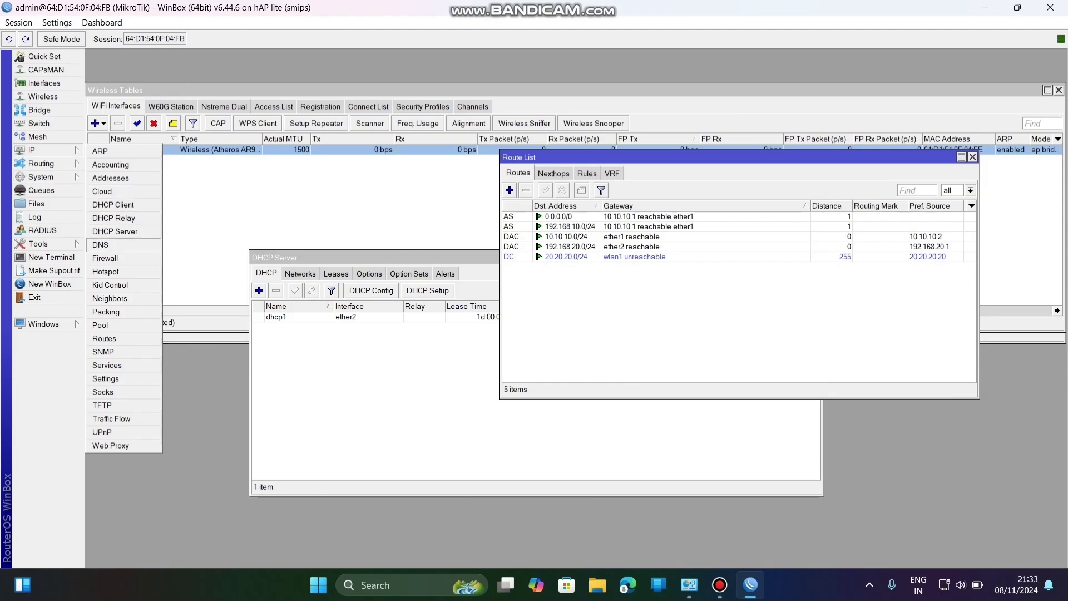
{"action": "left_click", "coordinate": [106, 272]}
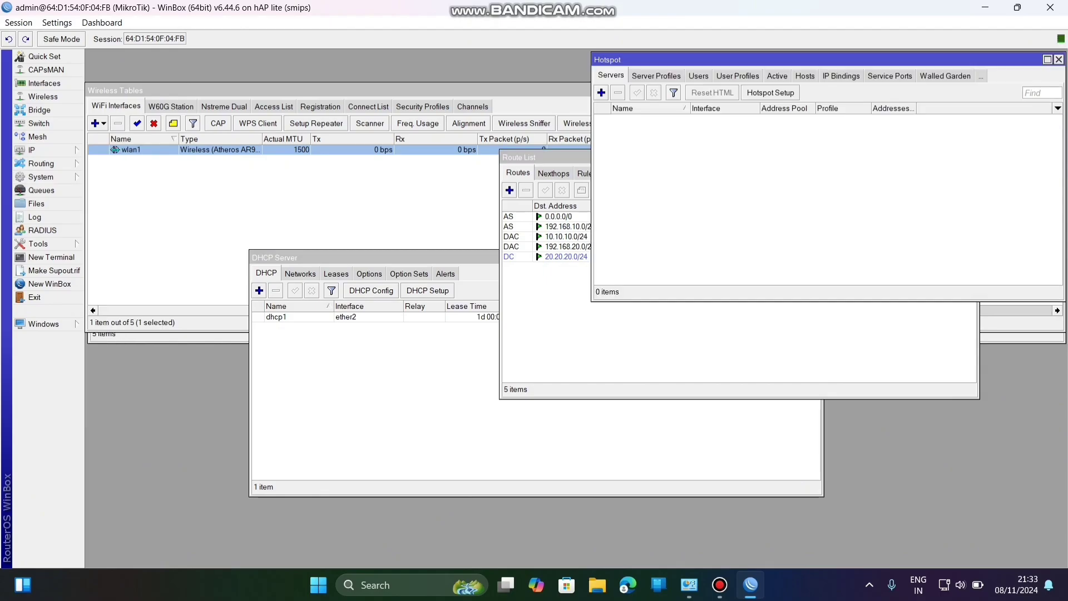
{"action": "left_click", "coordinate": [770, 92]}
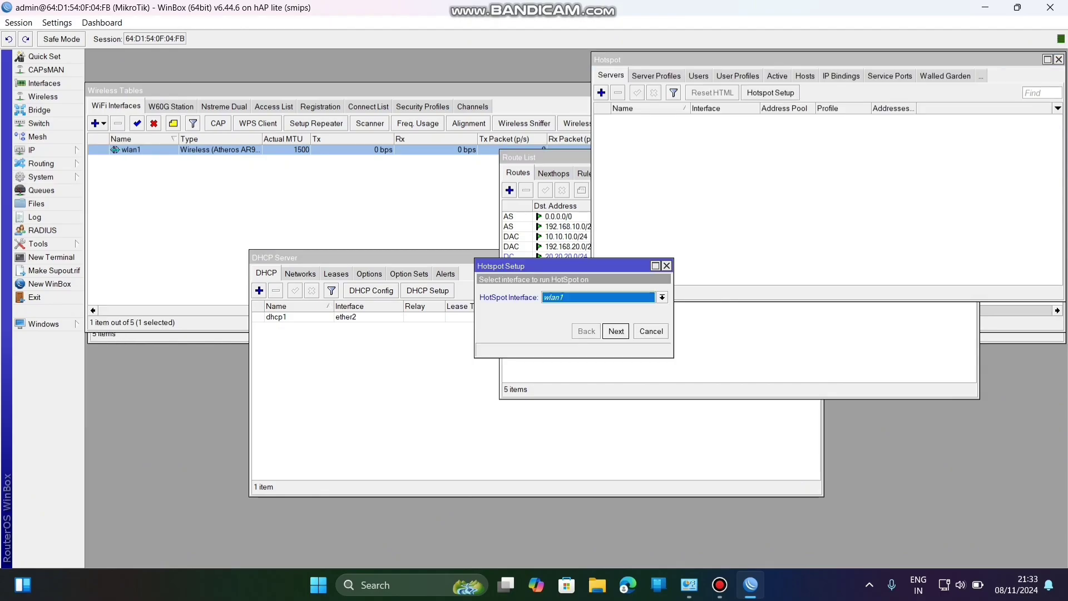
Step: Accept wlan1, the default pool and DNS servers 8.8.8.8/8.8.4.4, with DNS name kel1.com
{"action": "key", "text": "Return"}
{"action": "key", "text": "Return"}
{"action": "key", "text": "Return"}
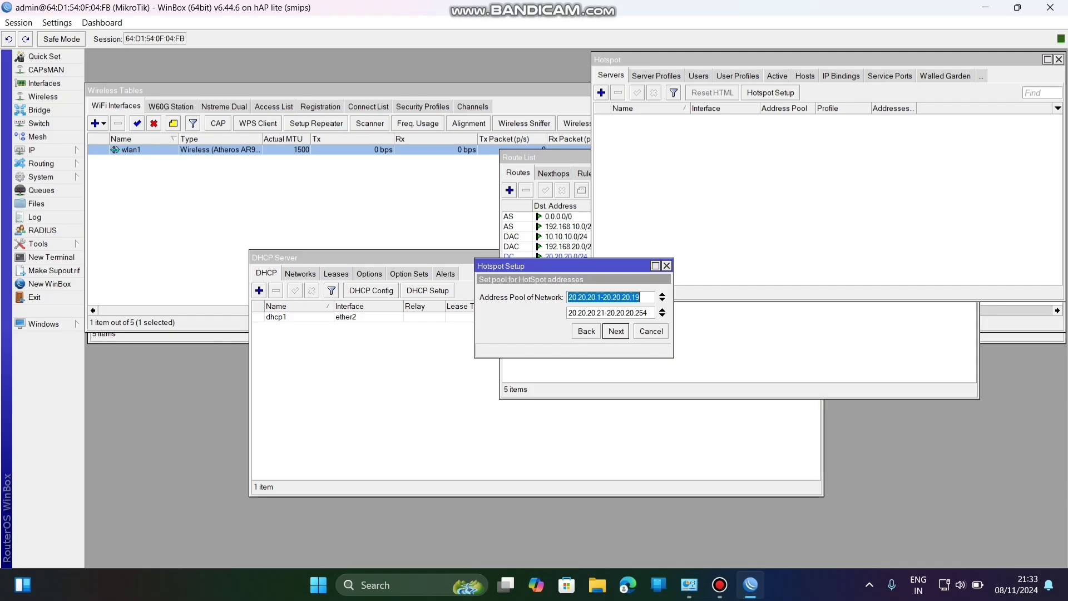
{"action": "key", "text": "Return"}
{"action": "key", "text": "Return"}
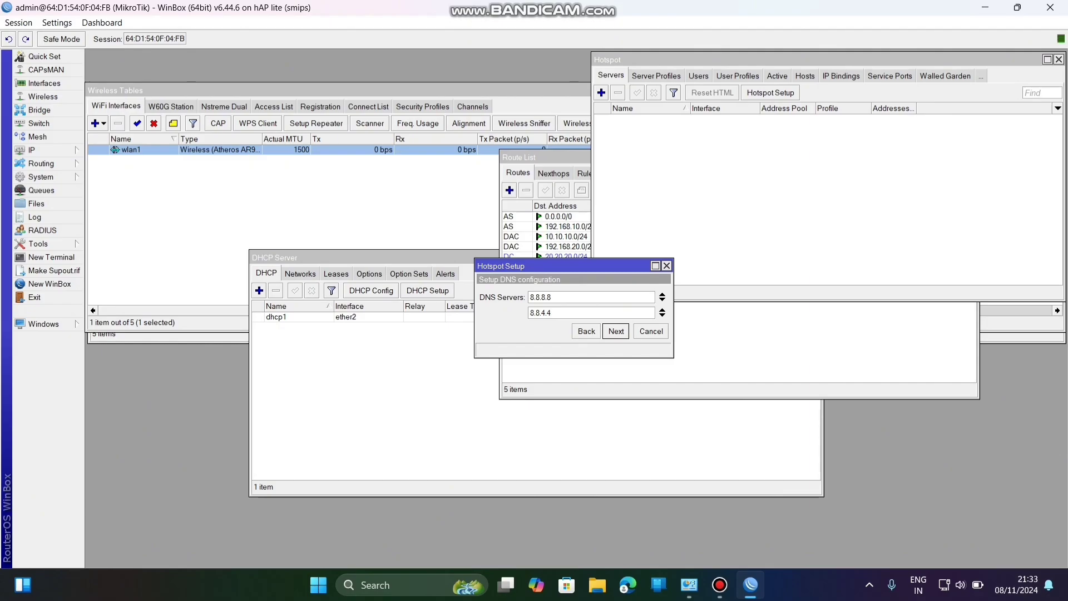
{"action": "key", "text": "Return"}
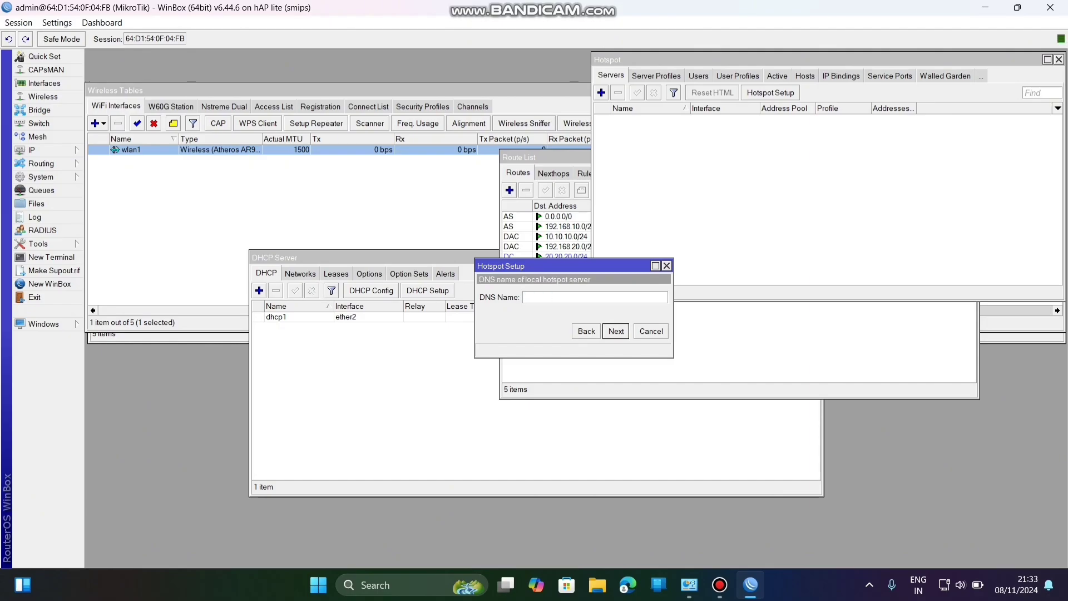
{"action": "type", "text": "kel1.com"}
{"action": "key", "text": "Return"}
Step: Set the hotspot user's password and complete the hotspot setup
{"action": "key", "text": "Tab"}
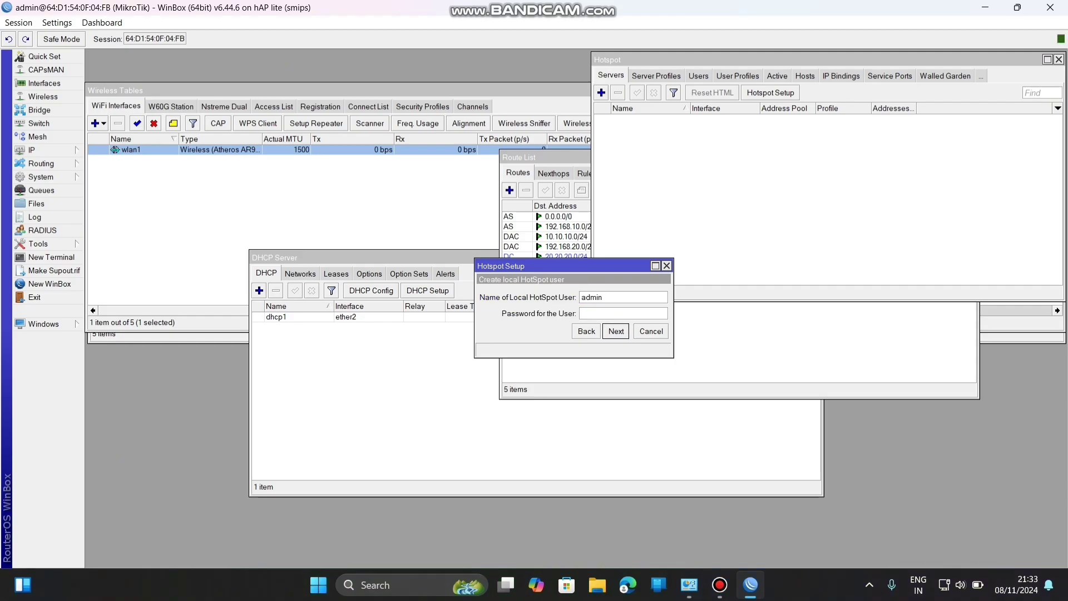
{"action": "key", "text": "Return"}
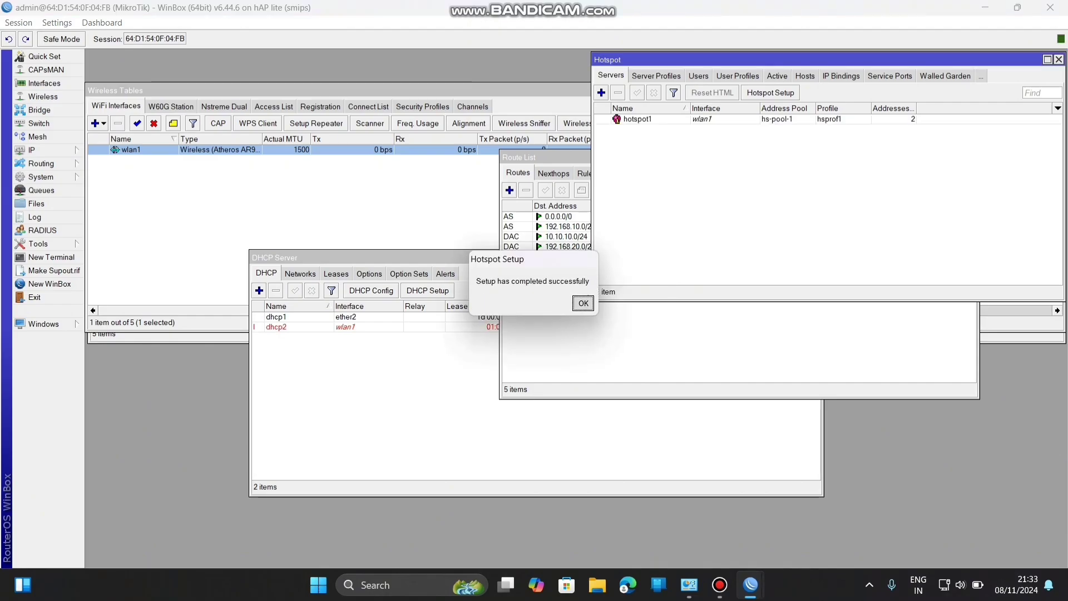
{"action": "key", "text": "Return"}
{"action": "double_click", "coordinate": [346, 327]}
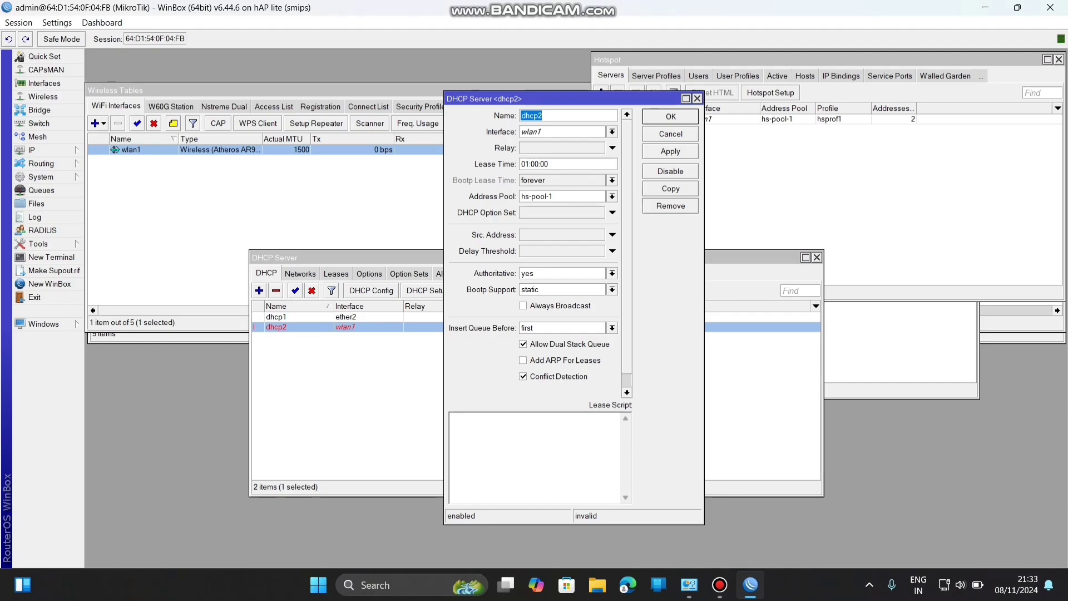
Step: Change dhcp2's lease time to 1d 01:00:00 and save it
{"action": "left_click", "coordinate": [521, 164]}
{"action": "type", "text": "1d"}
{"action": "left_click", "coordinate": [670, 151]}
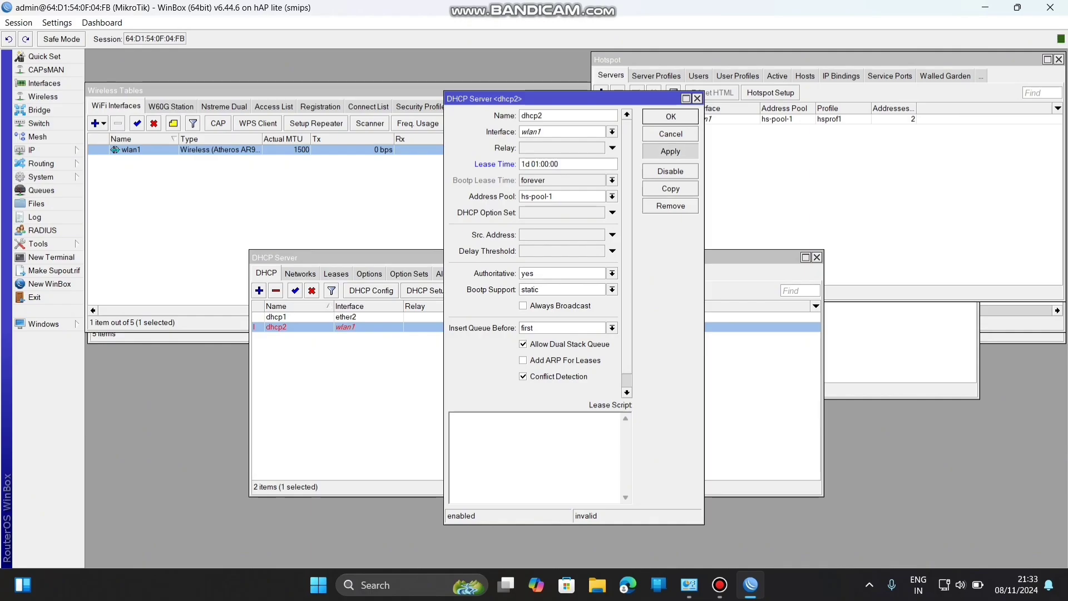
{"action": "left_click", "coordinate": [671, 116]}
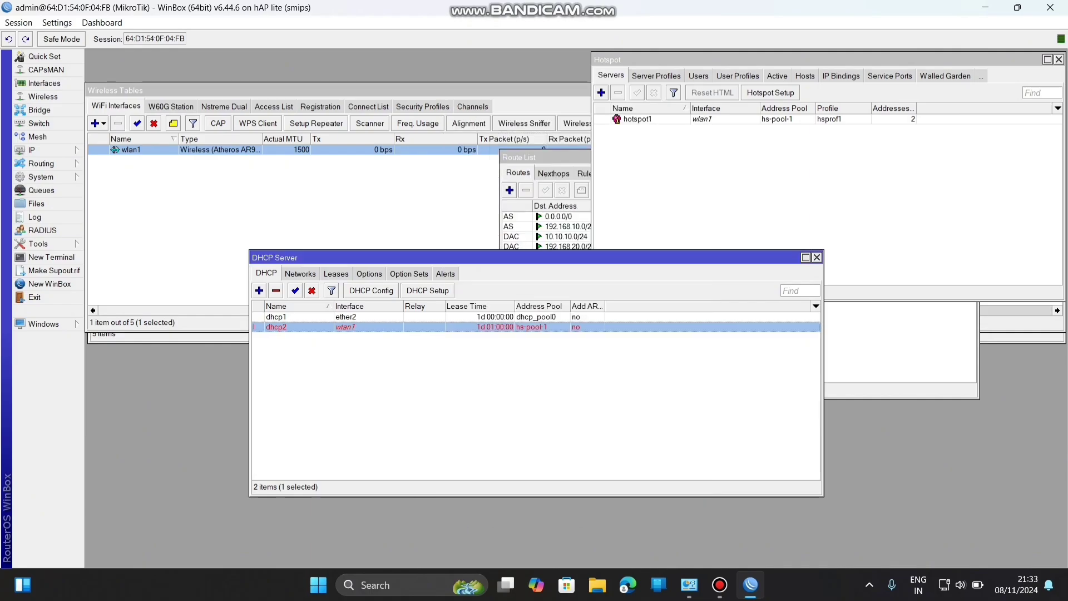
Step: Return to the DHCP Server list from the IP menu
{"action": "left_click", "coordinate": [41, 164]}
{"action": "left_click", "coordinate": [32, 150]}
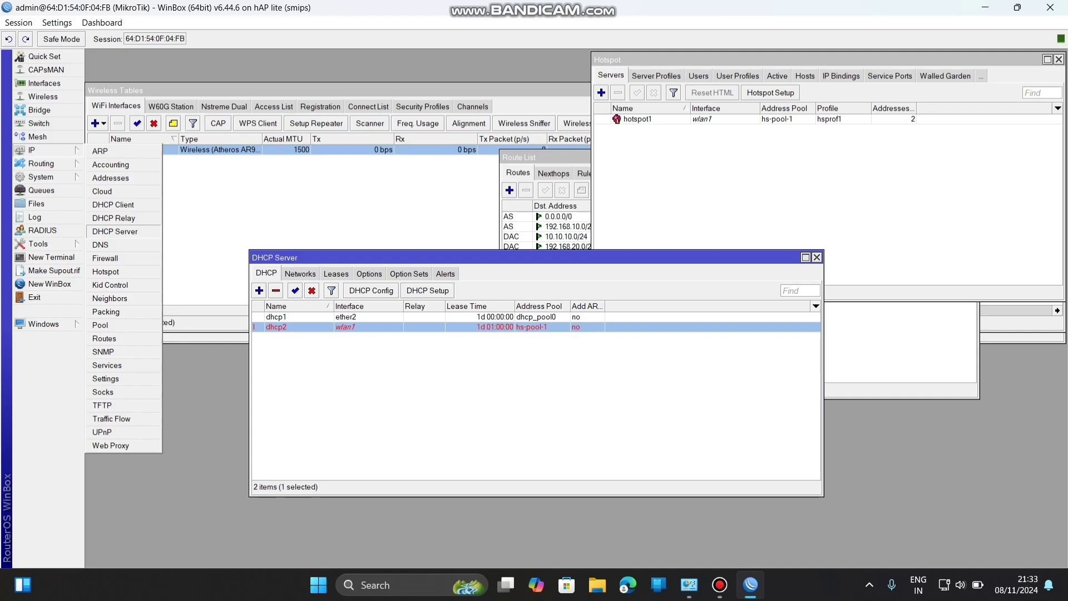
{"action": "left_click", "coordinate": [115, 231]}
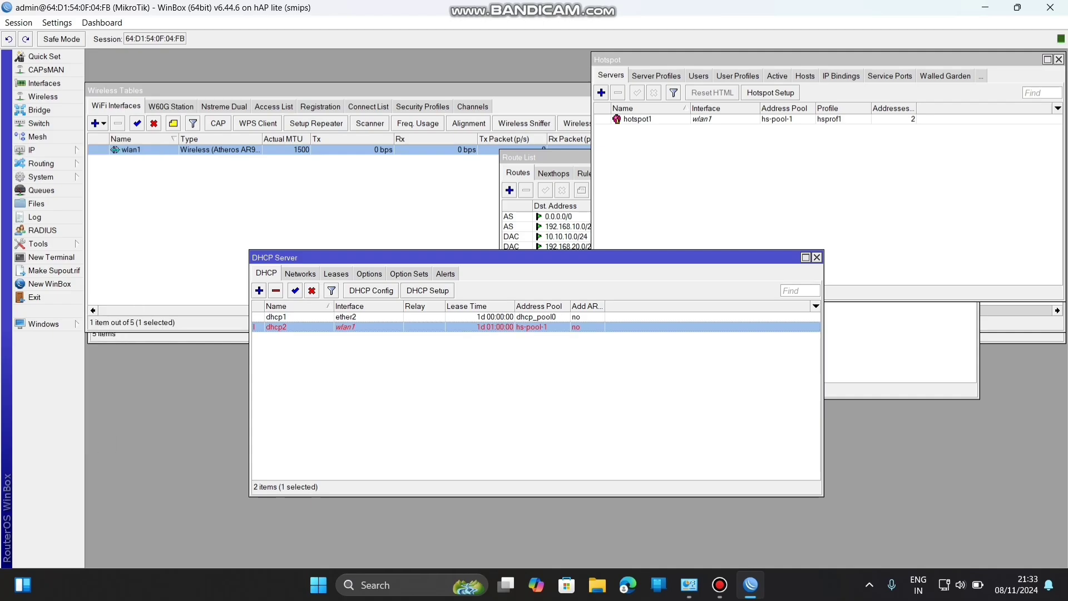
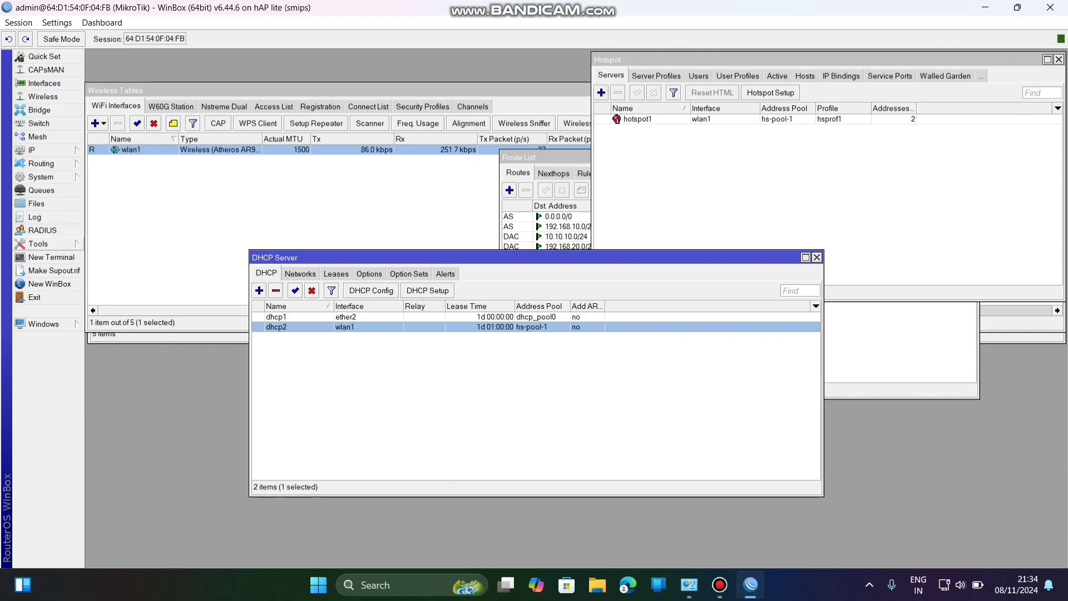
Step: Open a new terminal on the router and start typing a ping command
{"action": "left_click", "coordinate": [52, 257]}
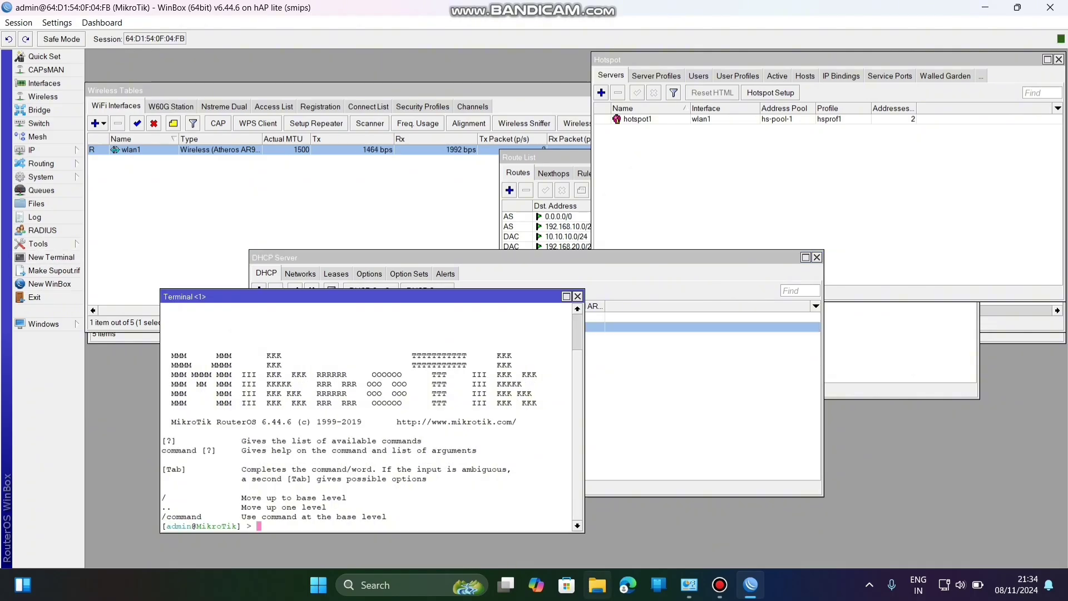
{"action": "type", "text": "ping"}
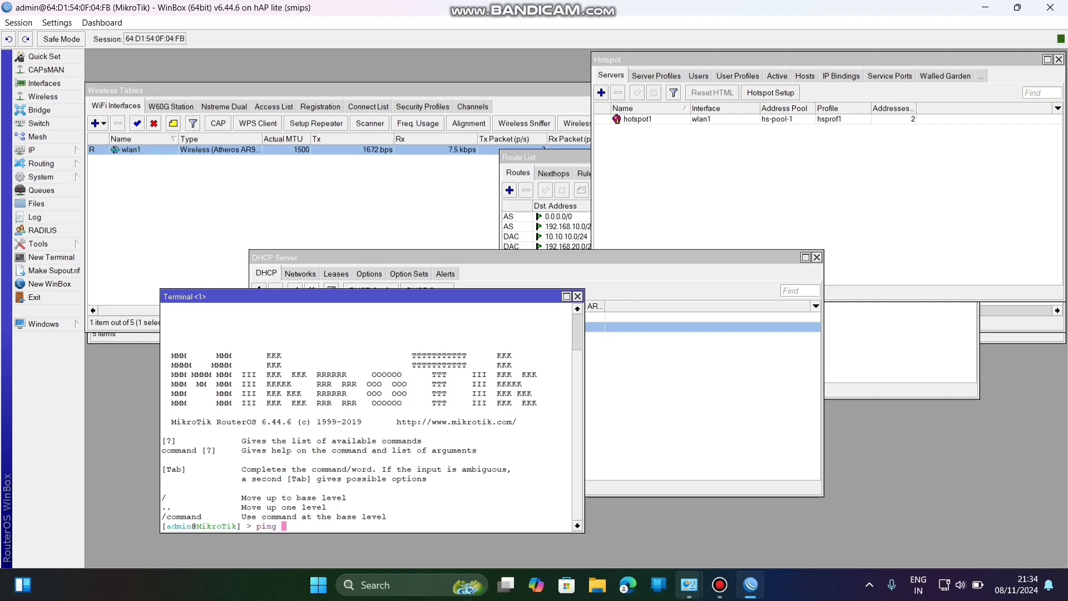
Step: Confirm the PC's Ethernet IPv4 is 192.168.20.254 with gateway 192.168.20.1, then return to WinBox
{"action": "mouse_move", "coordinate": [689, 585]}
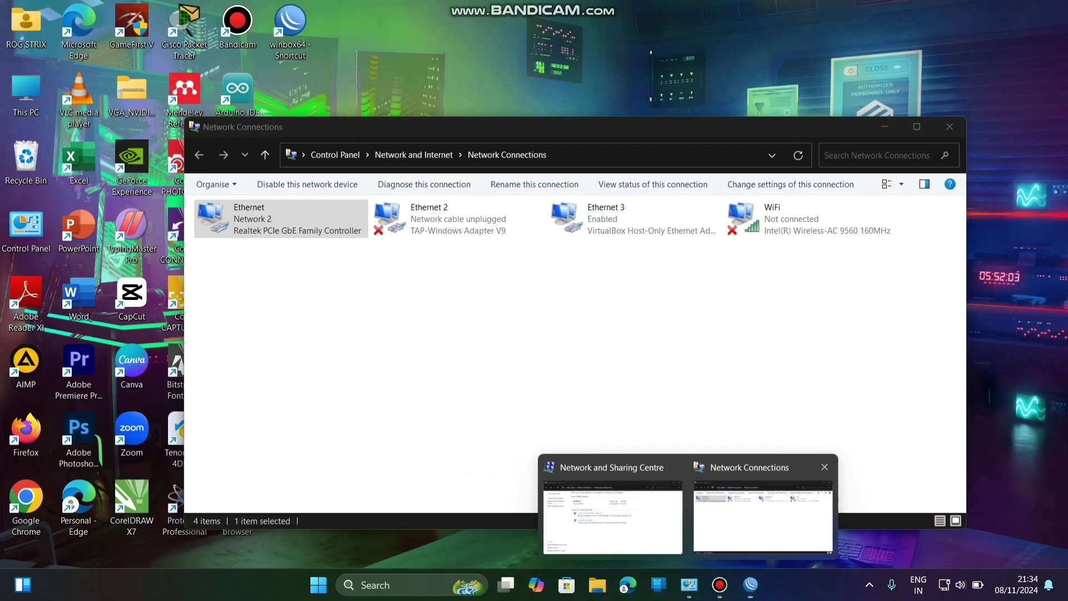
{"action": "left_click", "coordinate": [763, 517]}
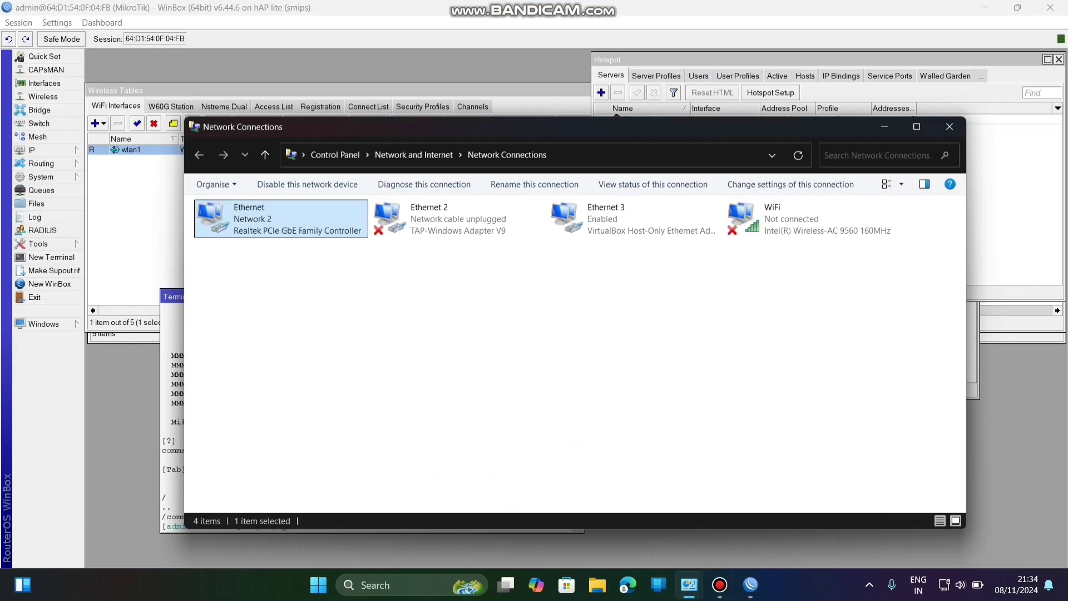
{"action": "double_click", "coordinate": [281, 219]}
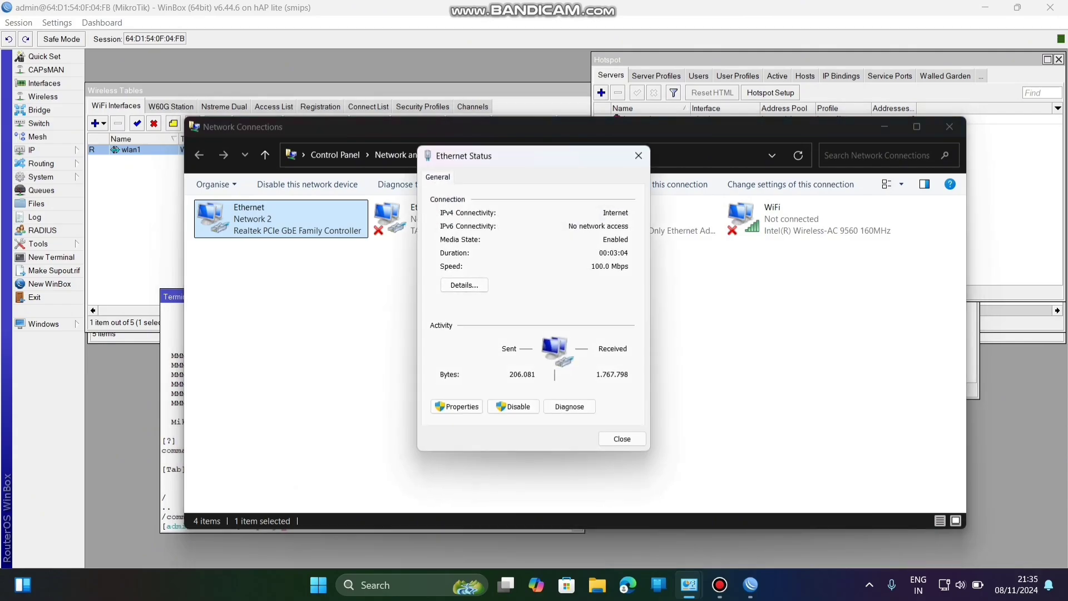
{"action": "left_click", "coordinate": [464, 285]}
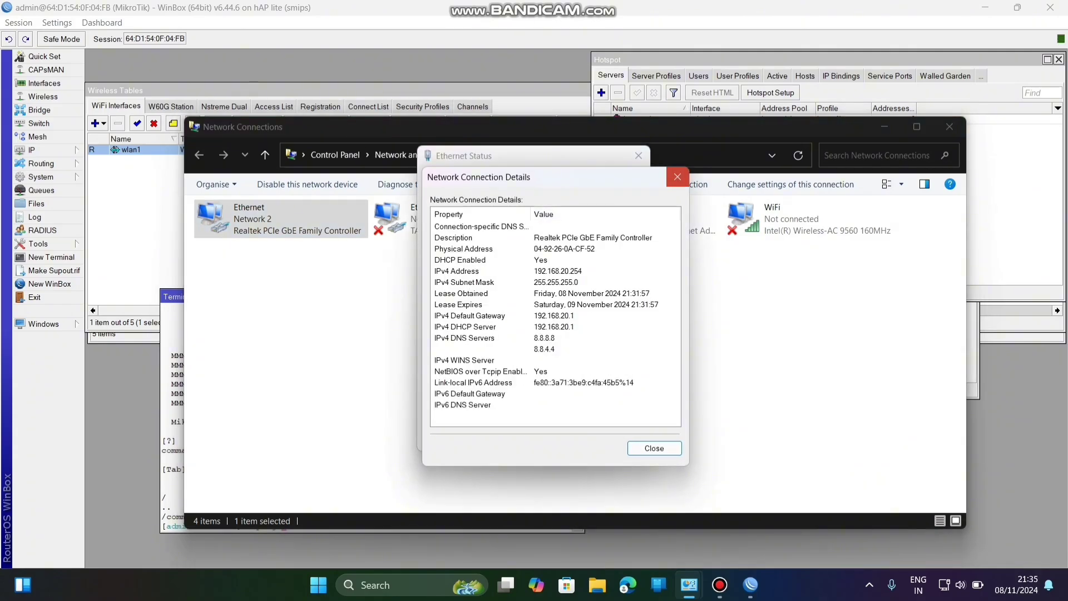
{"action": "left_click", "coordinate": [677, 176]}
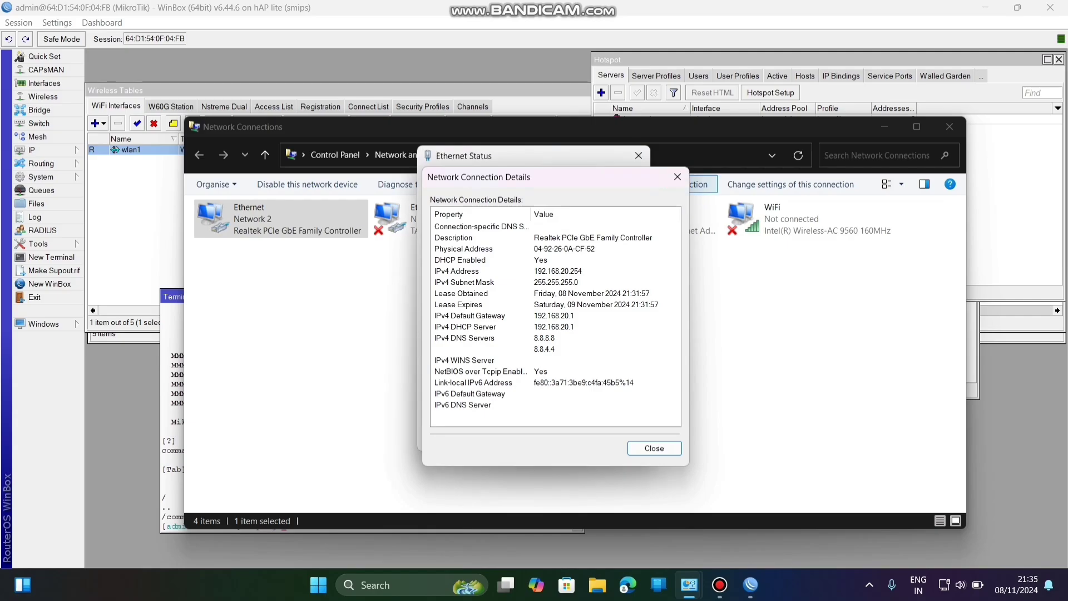
{"action": "key", "text": "Escape"}
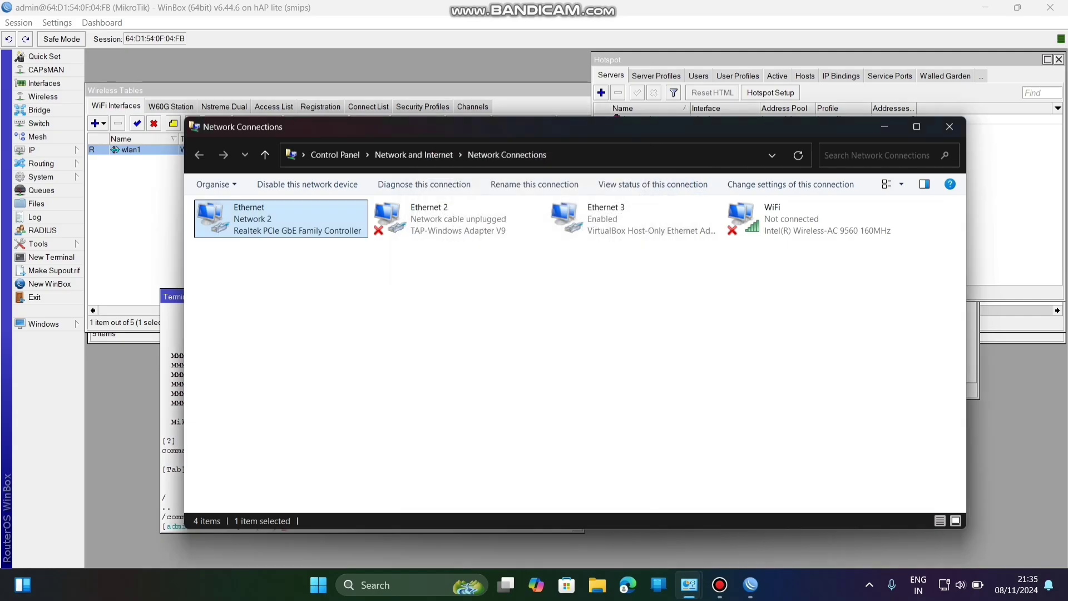
{"action": "key", "text": "alt+Tab"}
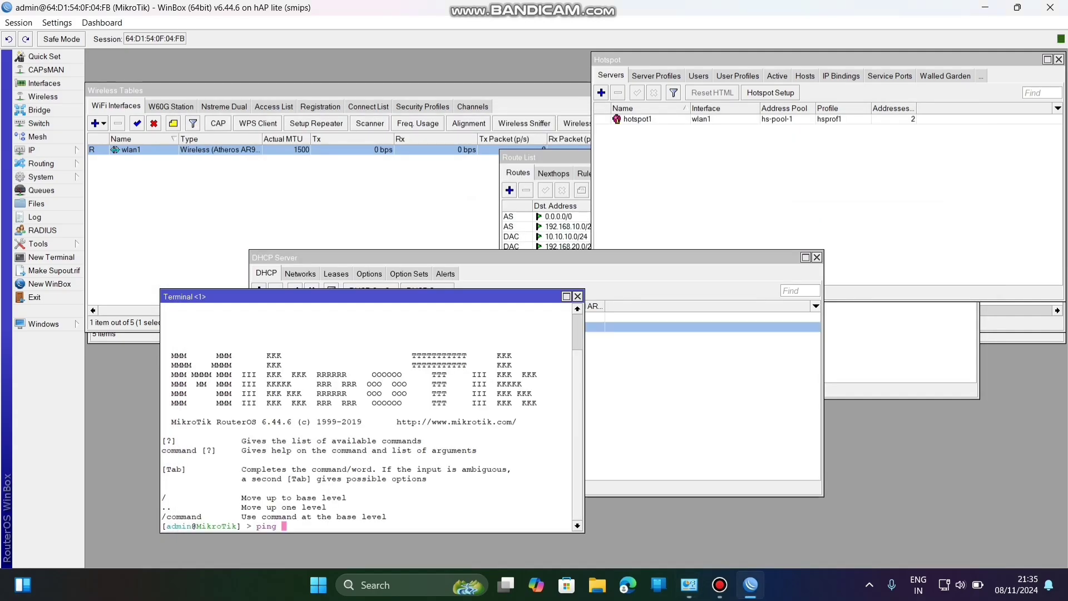
Step: Ping 10.10.10.1 from the router and stop it after two replies
{"action": "type", "text": "10.10.10.1"}
{"action": "key", "text": "Return"}
{"action": "key", "text": "ctrl+c"}
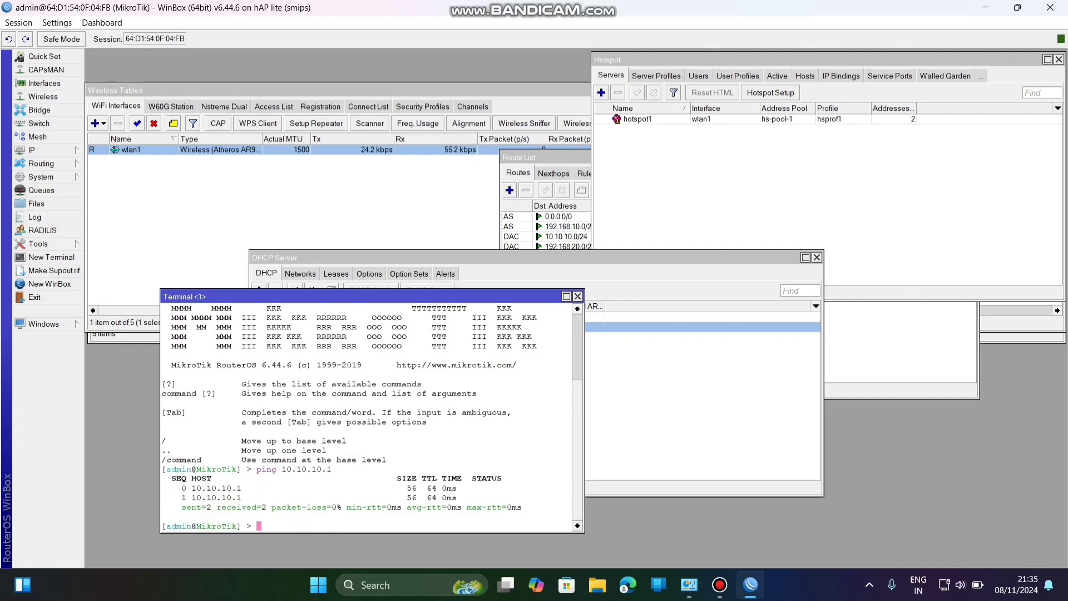
Step: Ping 192.168.10.254 from the router, getting three replies with 0% packet loss
{"action": "key", "text": "Up"}
{"action": "key", "text": "BackSpace"}
{"action": "key", "text": "BackSpace"}
{"action": "key", "text": "BackSpace"}
{"action": "key", "text": "BackSpace"}
{"action": "key", "text": "BackSpace"}
{"action": "key", "text": "BackSpace"}
{"action": "key", "text": "BackSpace"}
{"action": "key", "text": "BackSpace"}
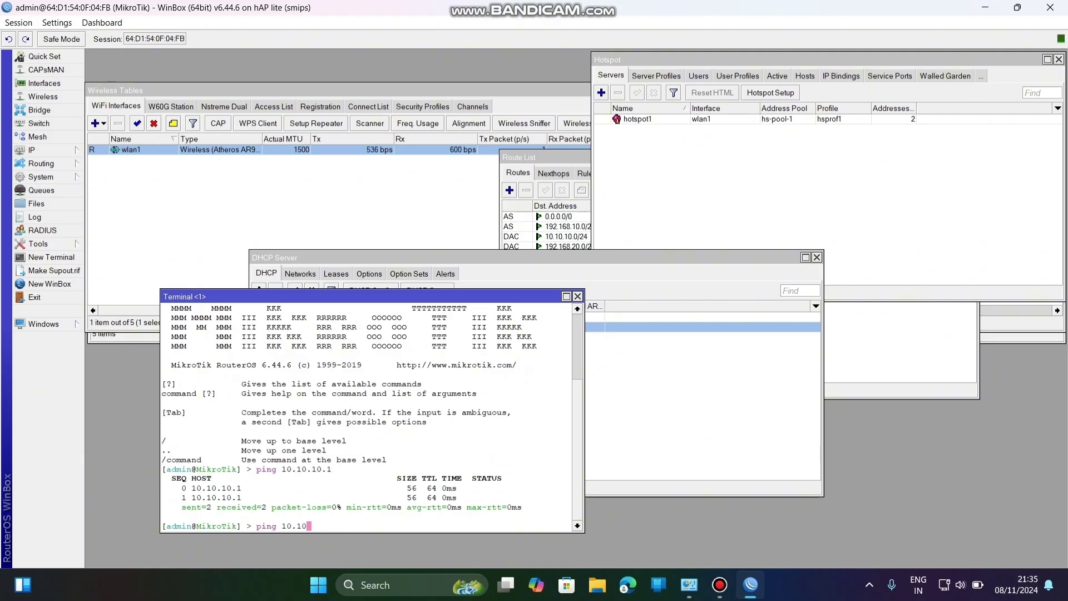
{"action": "key", "text": "BackSpace"}
{"action": "key", "text": "BackSpace"}
{"action": "type", "text": "192.168.10."}
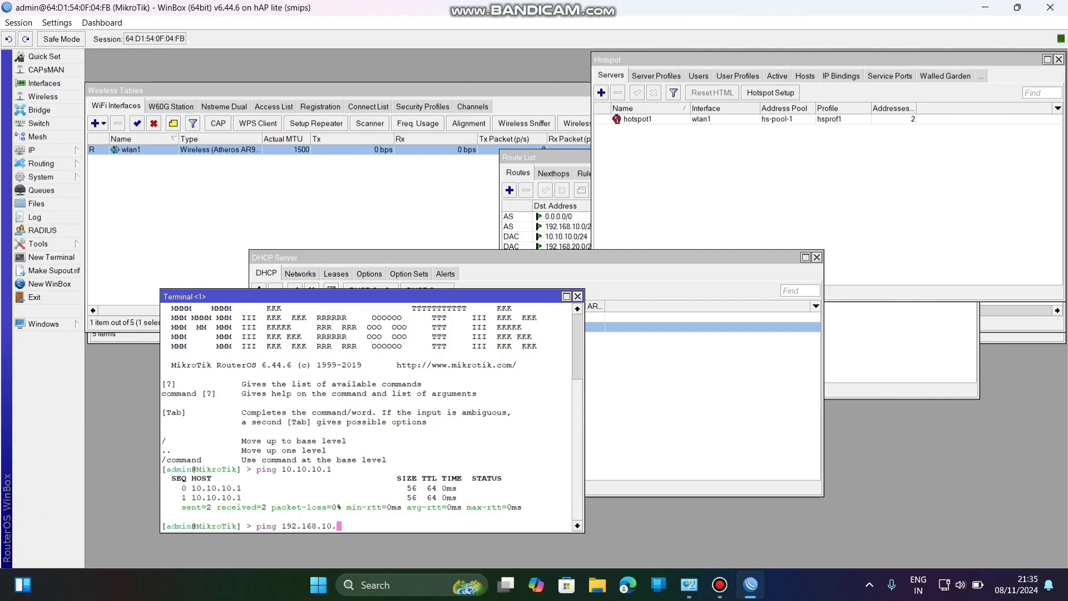
{"action": "type", "text": "254"}
{"action": "key", "text": "Return"}
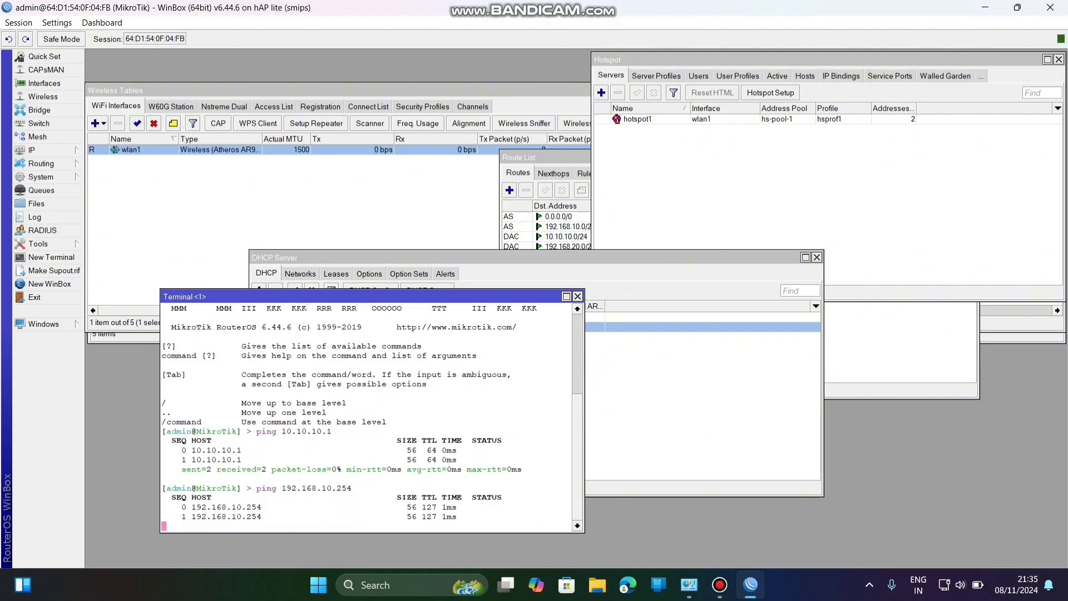
{"action": "key", "text": "ctrl+c"}
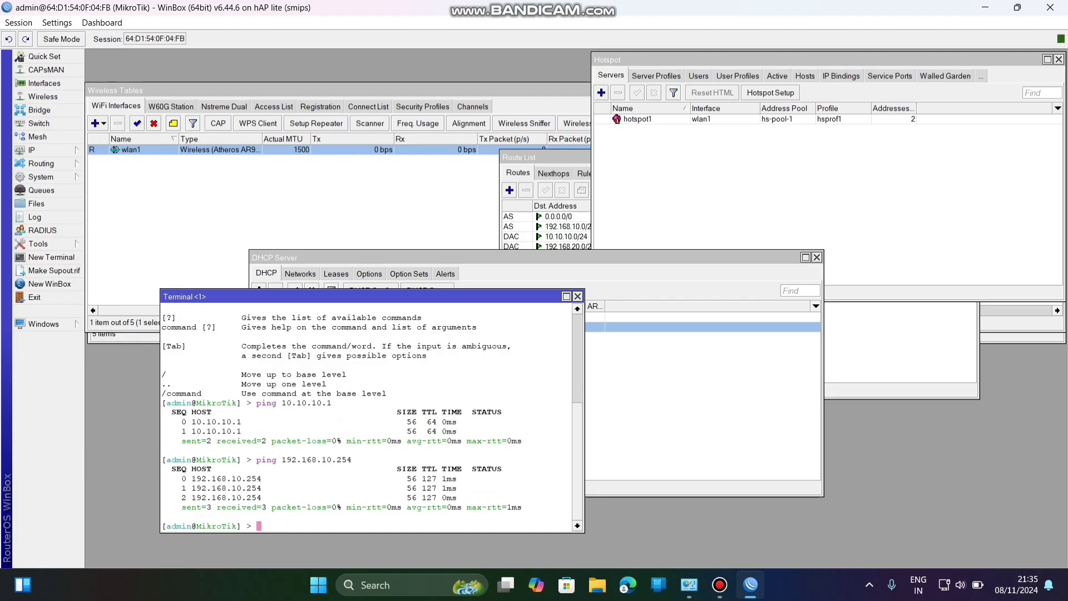
{"action": "left_click", "coordinate": [51, 257]}
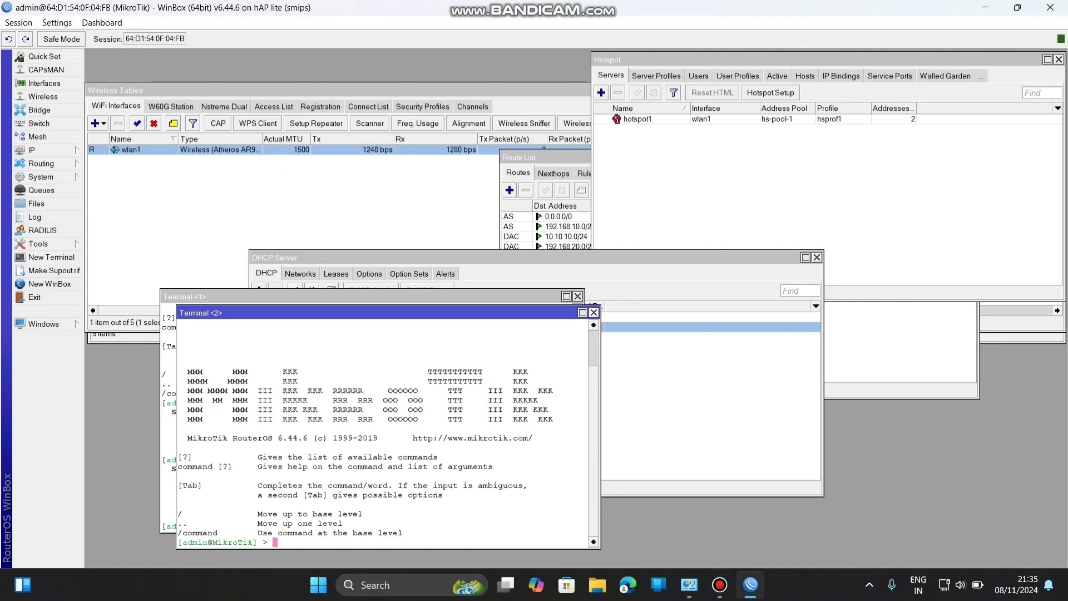
{"action": "left_click", "coordinate": [593, 312]}
Step: Connect the phone to the Kelompok1 Wi-Fi network using its Wi-Fi password
{"action": "mouse_move", "coordinate": [689, 584]}
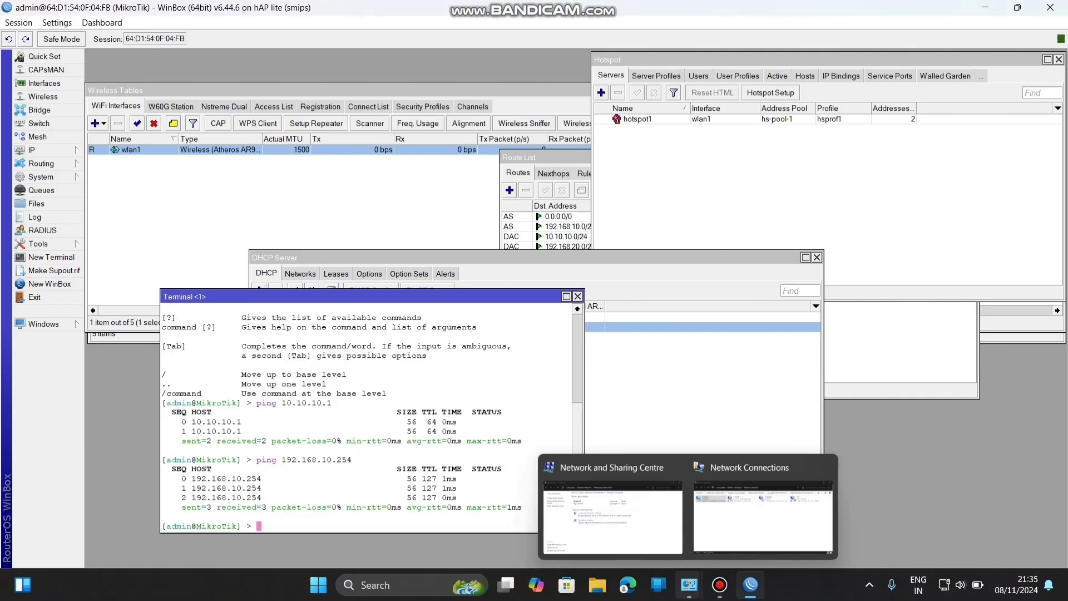
{"action": "left_click", "coordinate": [763, 514]}
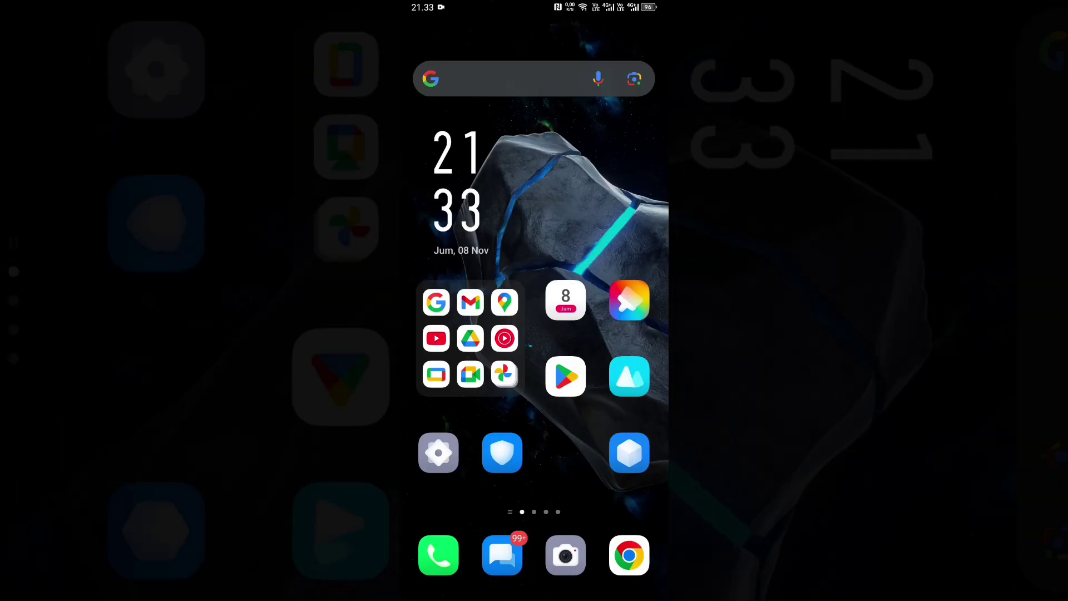
{"action": "left_click_drag", "start_coordinate": [606, 6], "coordinate": [606, 312]}
{"action": "left_click", "coordinate": [479, 176]}
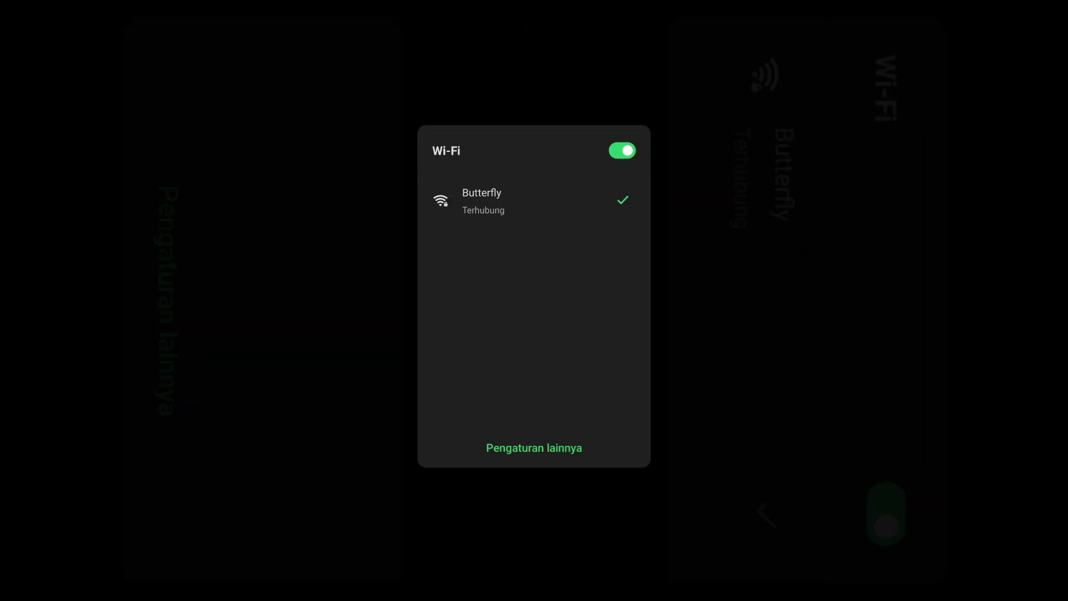
{"action": "scroll", "coordinate": [533, 312], "scroll_direction": "down", "scroll_amount": 1}
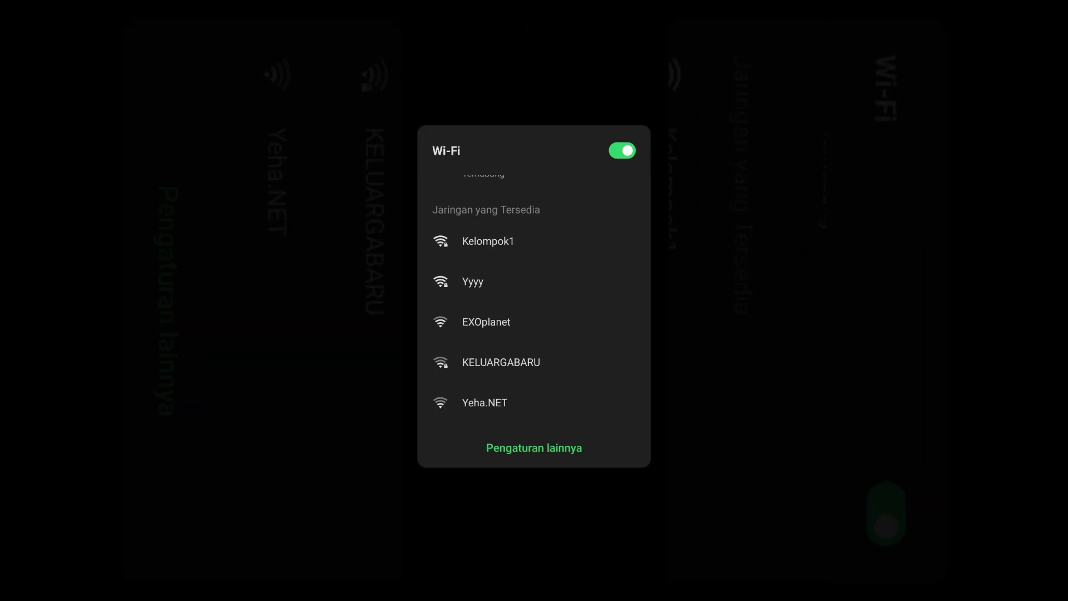
{"action": "left_click", "coordinate": [534, 448]}
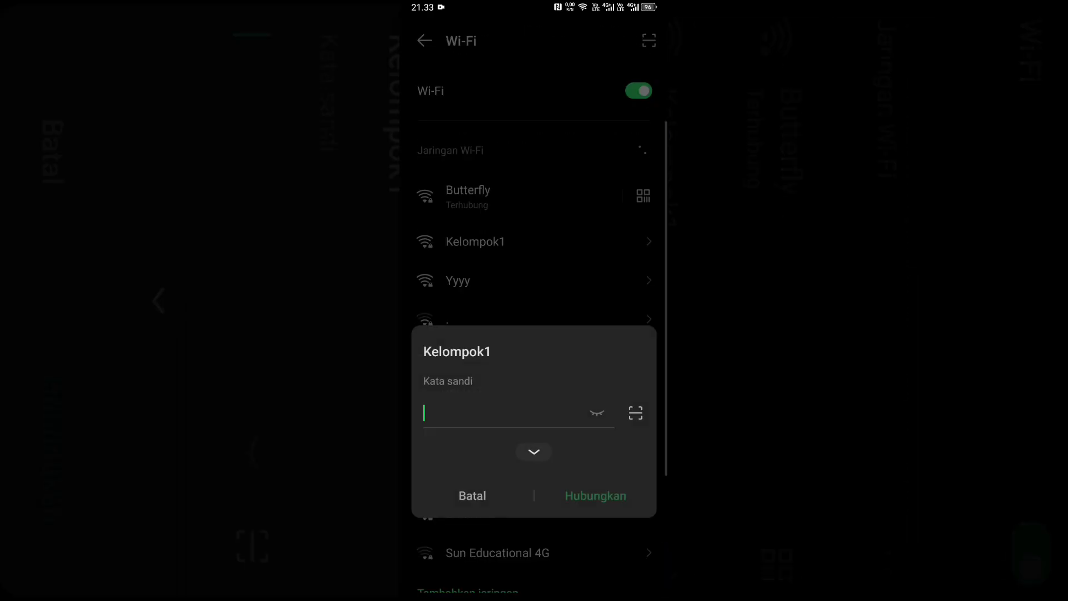
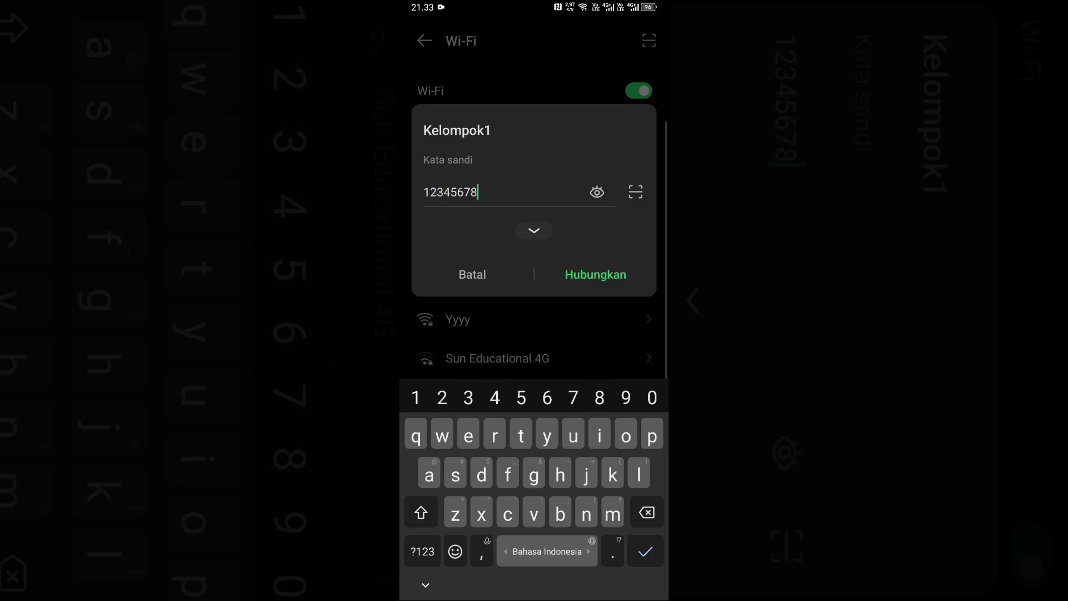
{"action": "key", "text": "Return"}
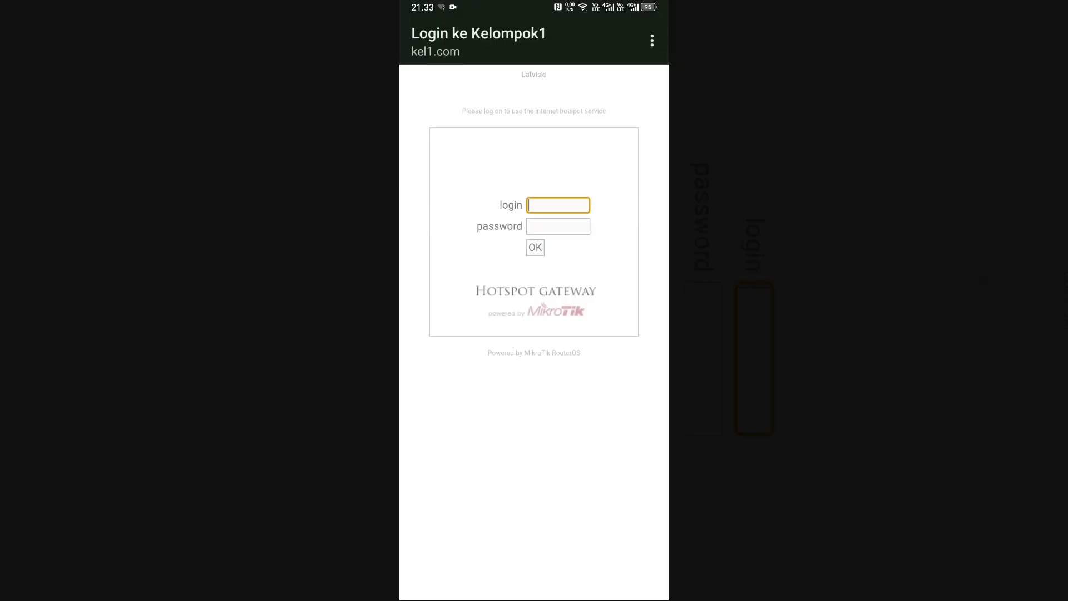
Step: Sign in to the MikroTik hotspot login page as admin with the hotspot password
{"action": "type", "text": "admin"}
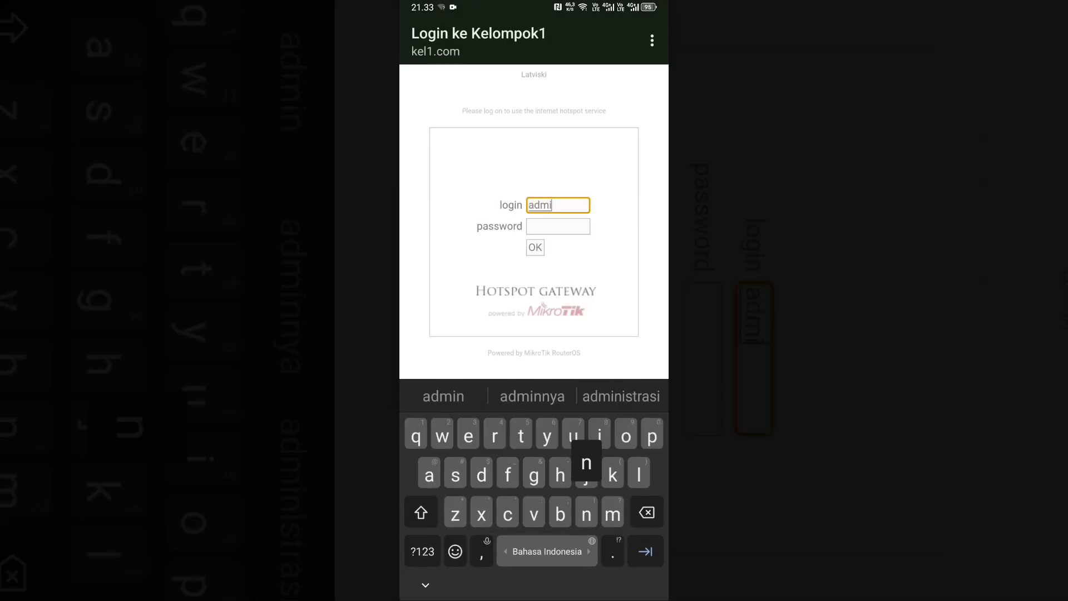
{"action": "key", "text": "Tab"}
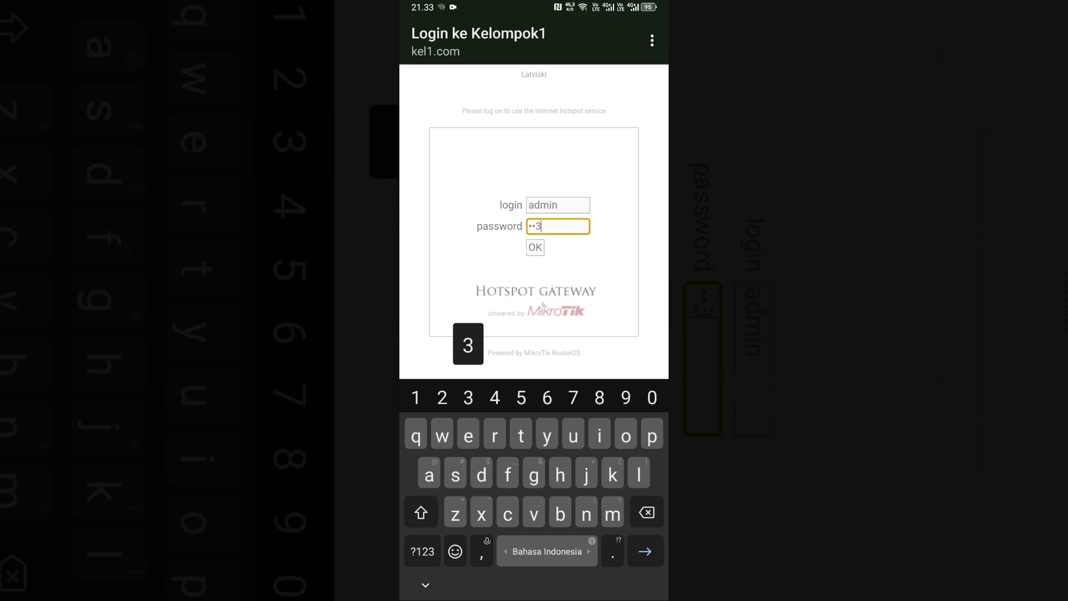
{"action": "key", "text": "Return"}
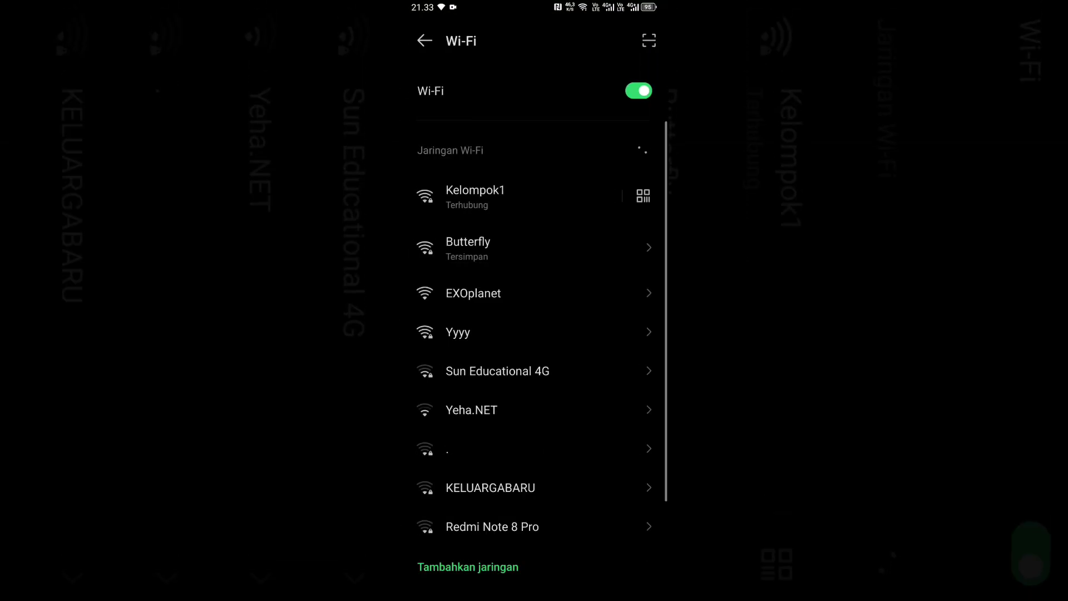
{"action": "left_click_drag", "start_coordinate": [534, 596], "coordinate": [534, 412]}
{"action": "left_click", "coordinate": [533, 512]}
Step: Launch YouTube and play the Optimus Prime recap video from the home feed
{"action": "left_click", "coordinate": [436, 338]}
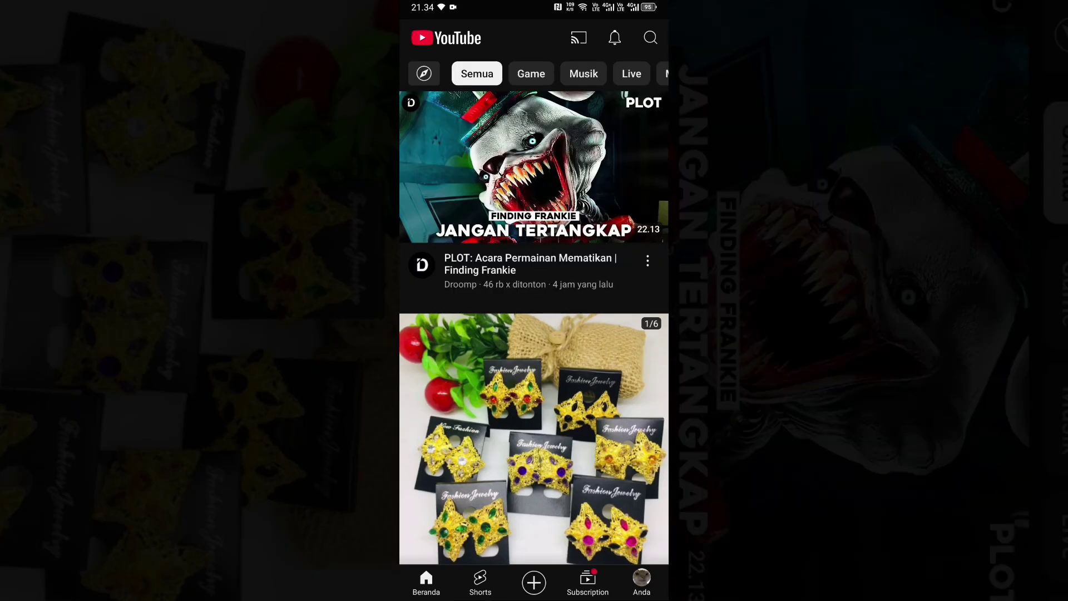
{"action": "scroll", "coordinate": [534, 334], "scroll_direction": "down", "scroll_amount": 10}
{"action": "scroll", "coordinate": [534, 300], "scroll_direction": "up", "scroll_amount": 10}
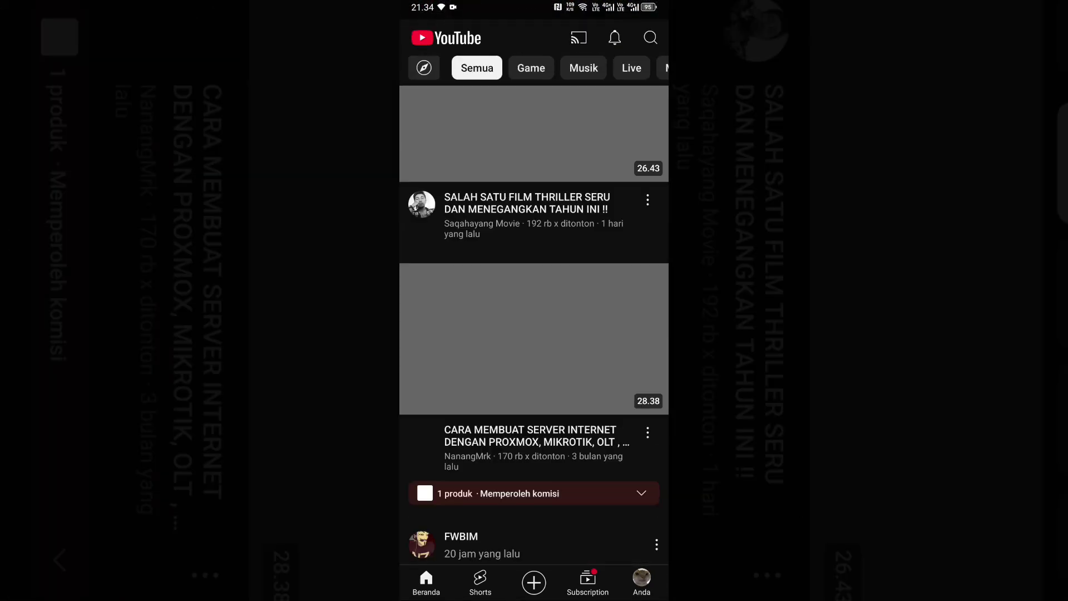
{"action": "scroll", "coordinate": [534, 334], "scroll_direction": "down", "scroll_amount": 10}
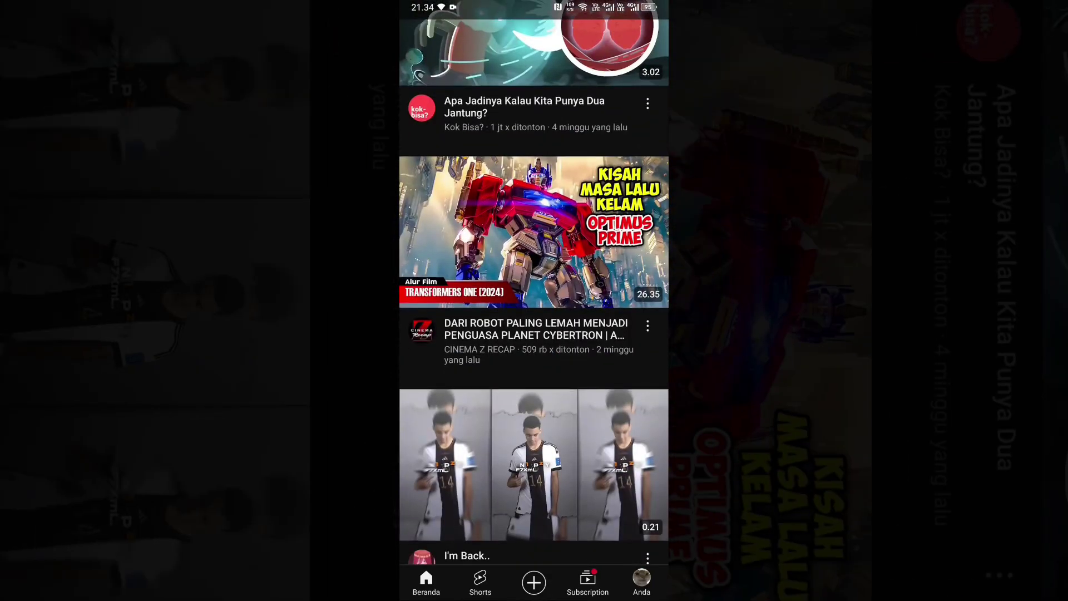
{"action": "left_click", "coordinate": [534, 231]}
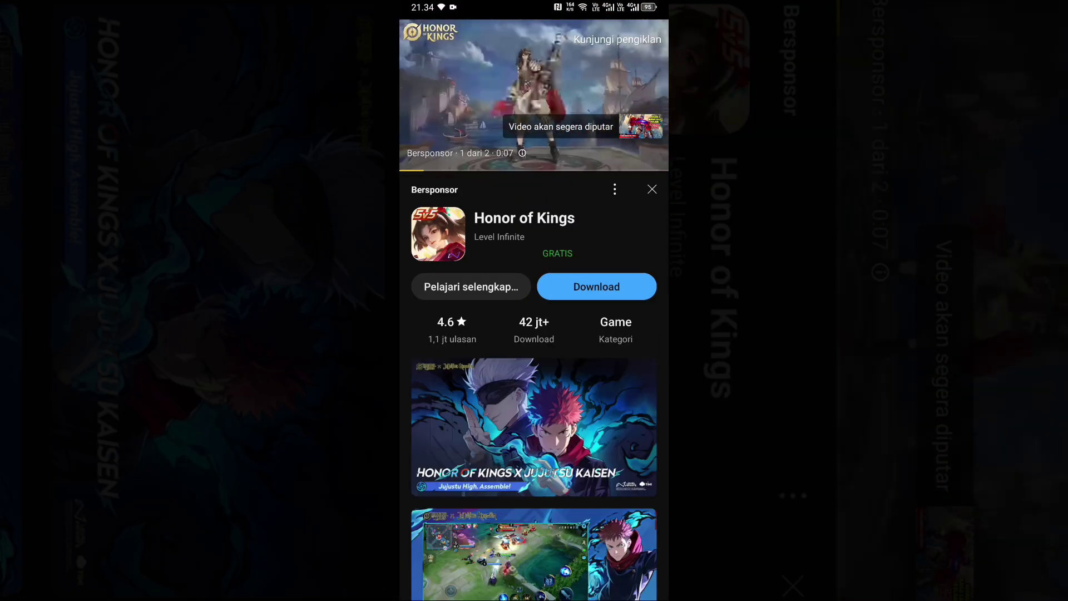